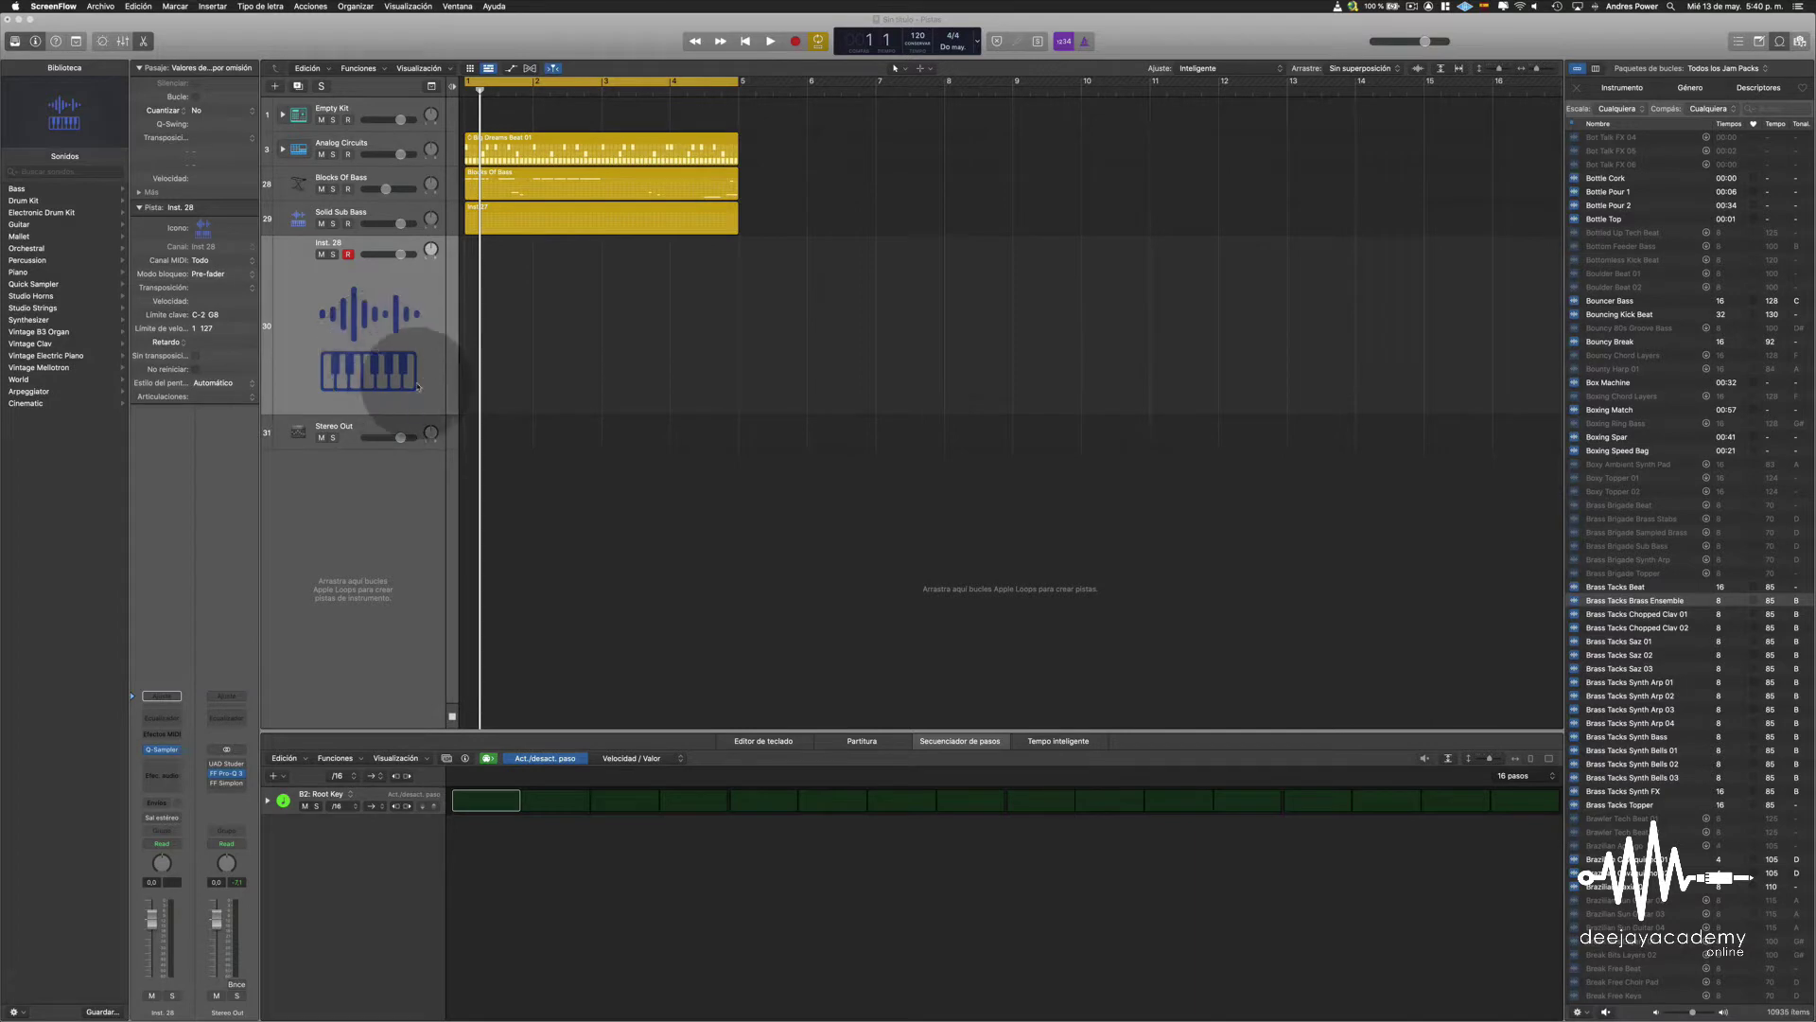
pyautogui.click(162, 750)
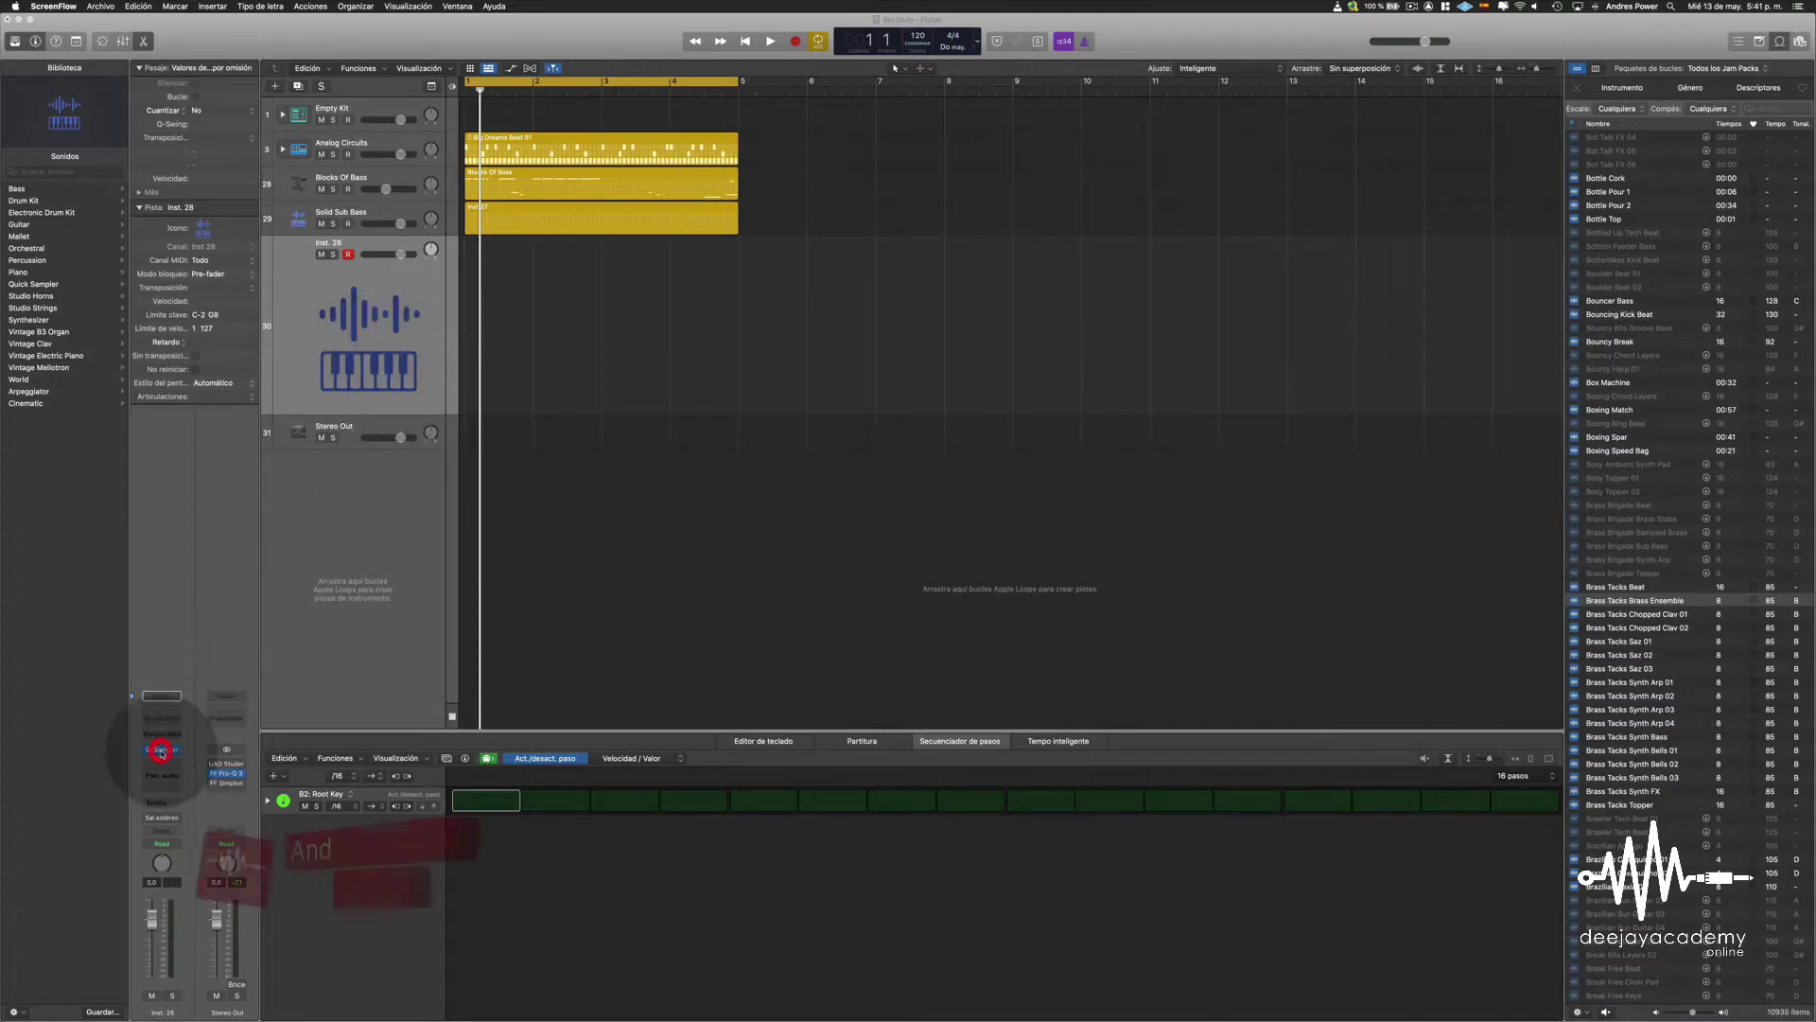
pyautogui.moveTo(866, 159); pyautogui.dragTo(1038, 270)
pyautogui.click(736, 271)
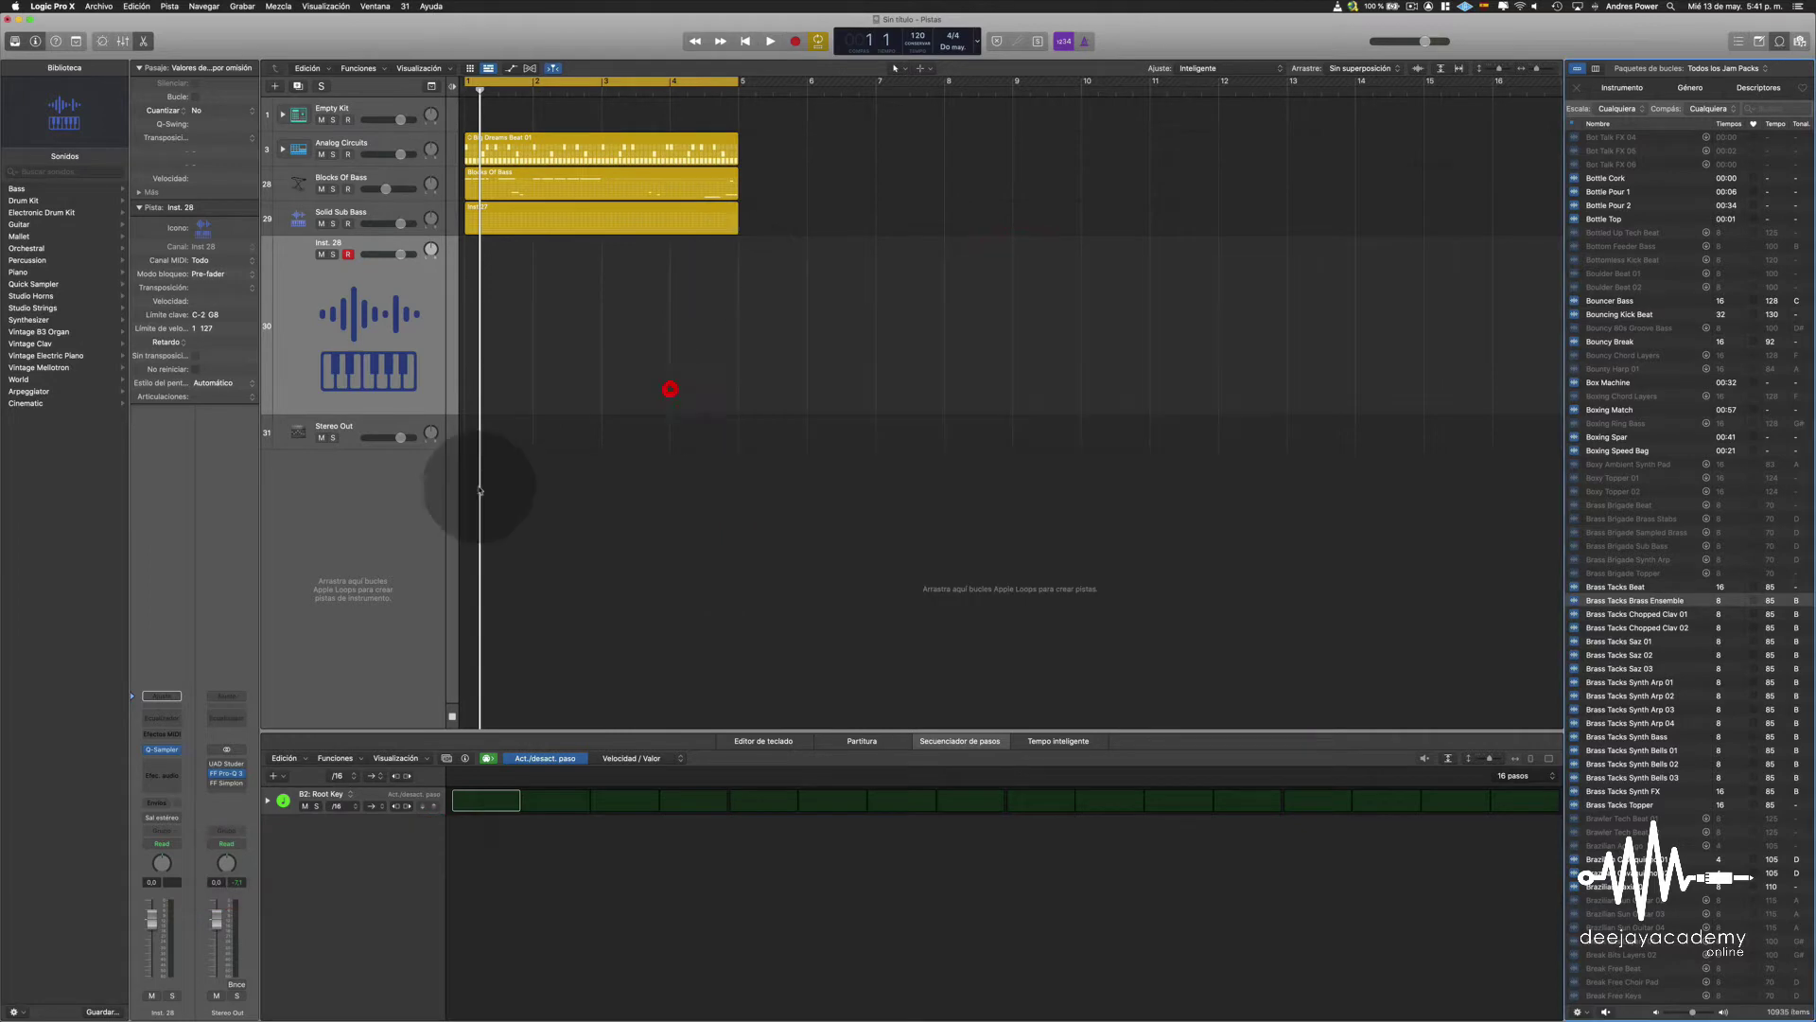
# - Add a second Quick Sampler instrument track below Inst. 28 and open its Quick Sampler window
pyautogui.doubleClick(345, 457)
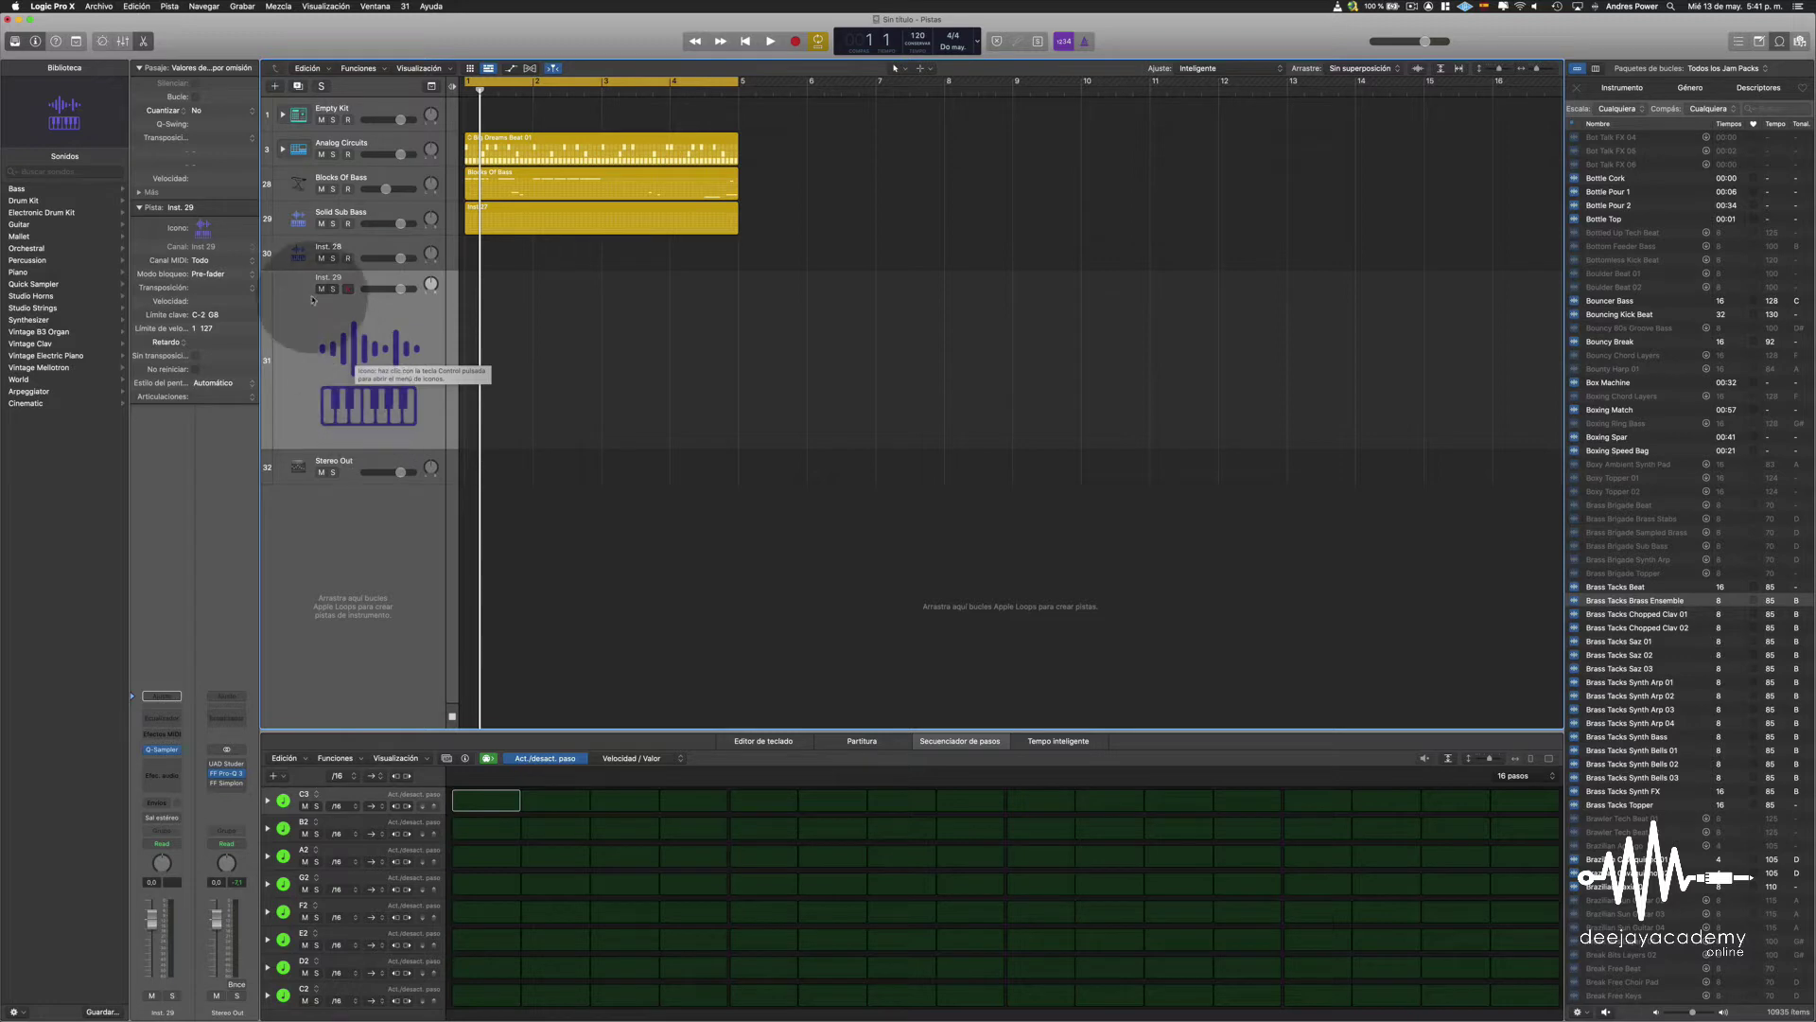
pyautogui.click(332, 253)
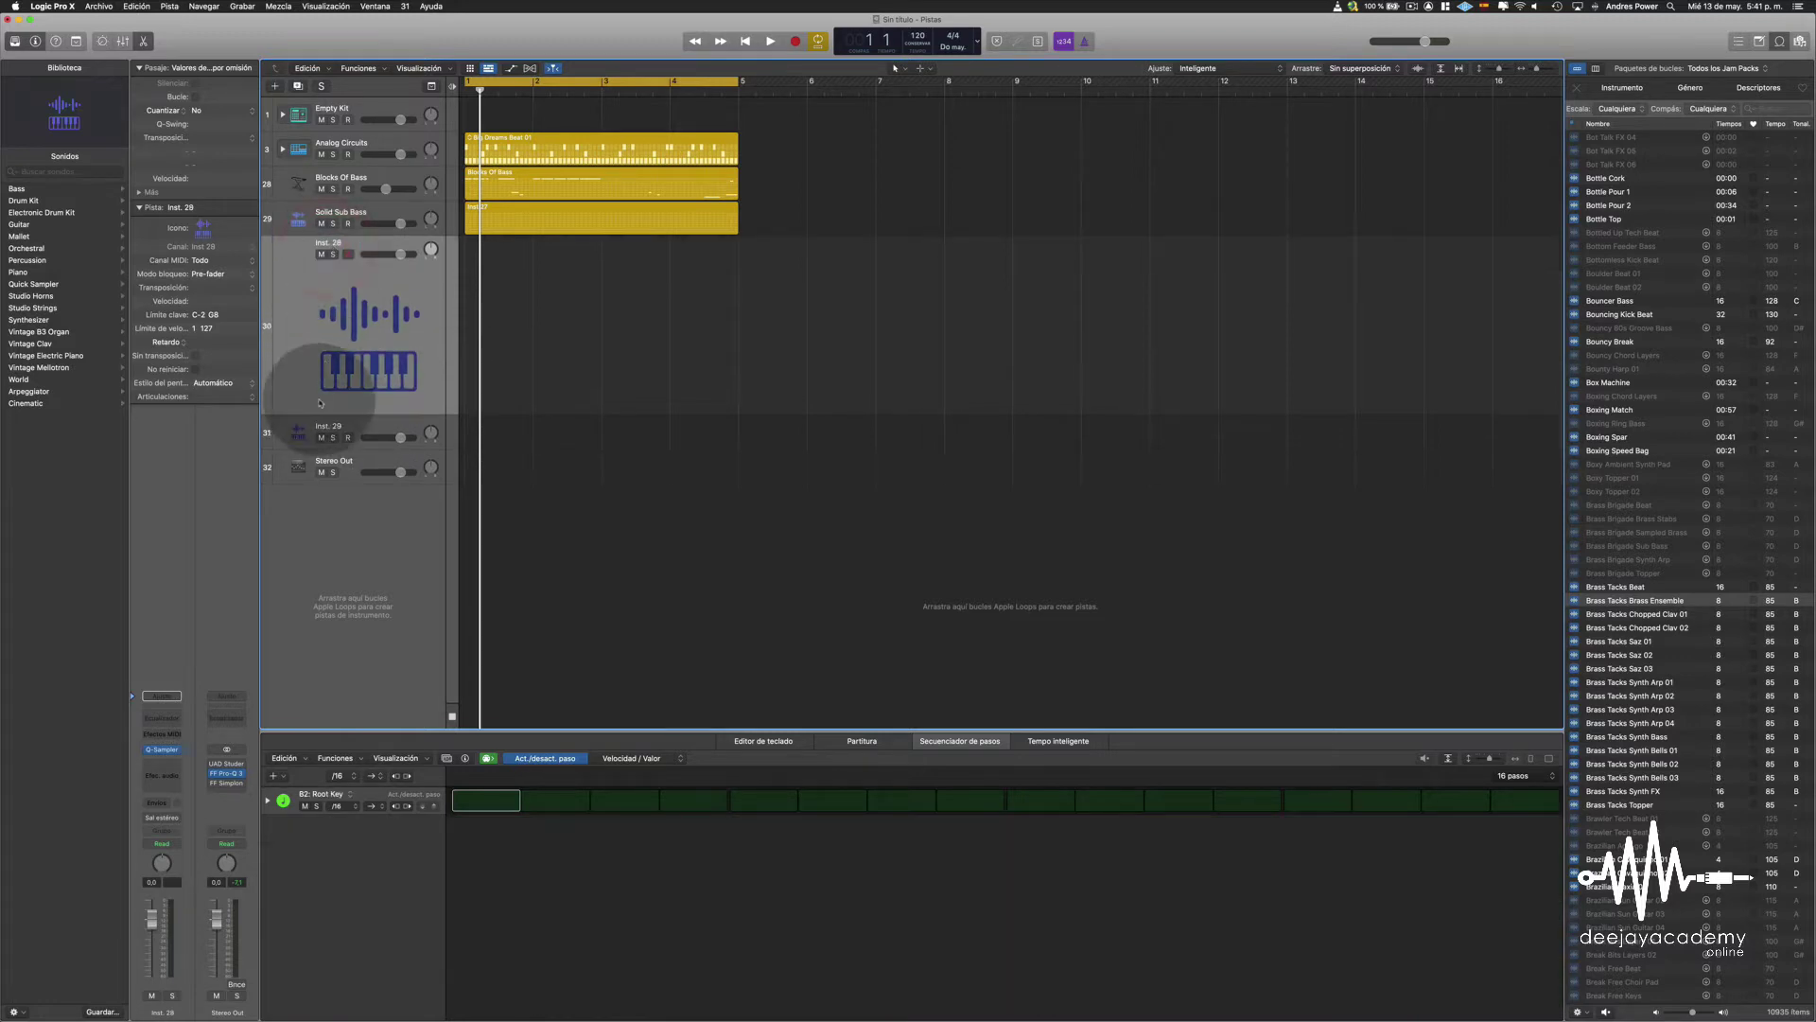
pyautogui.click(332, 433)
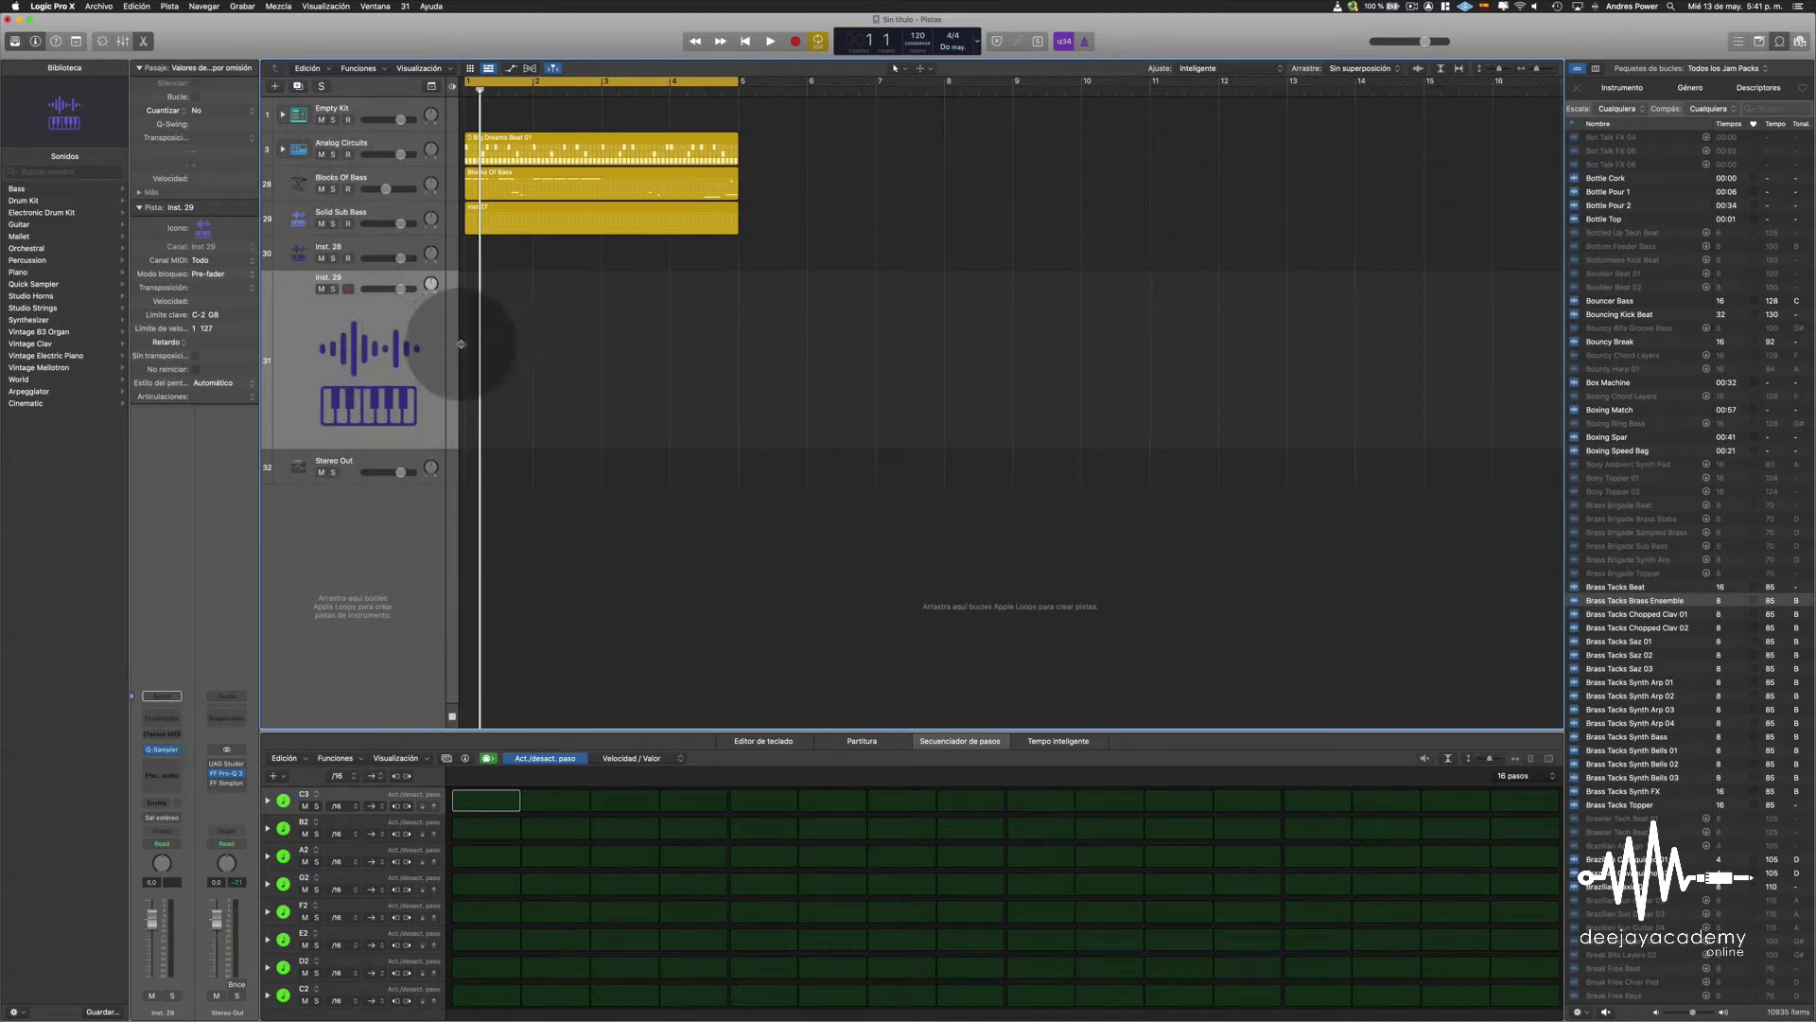
pyautogui.moveTo(159, 754)
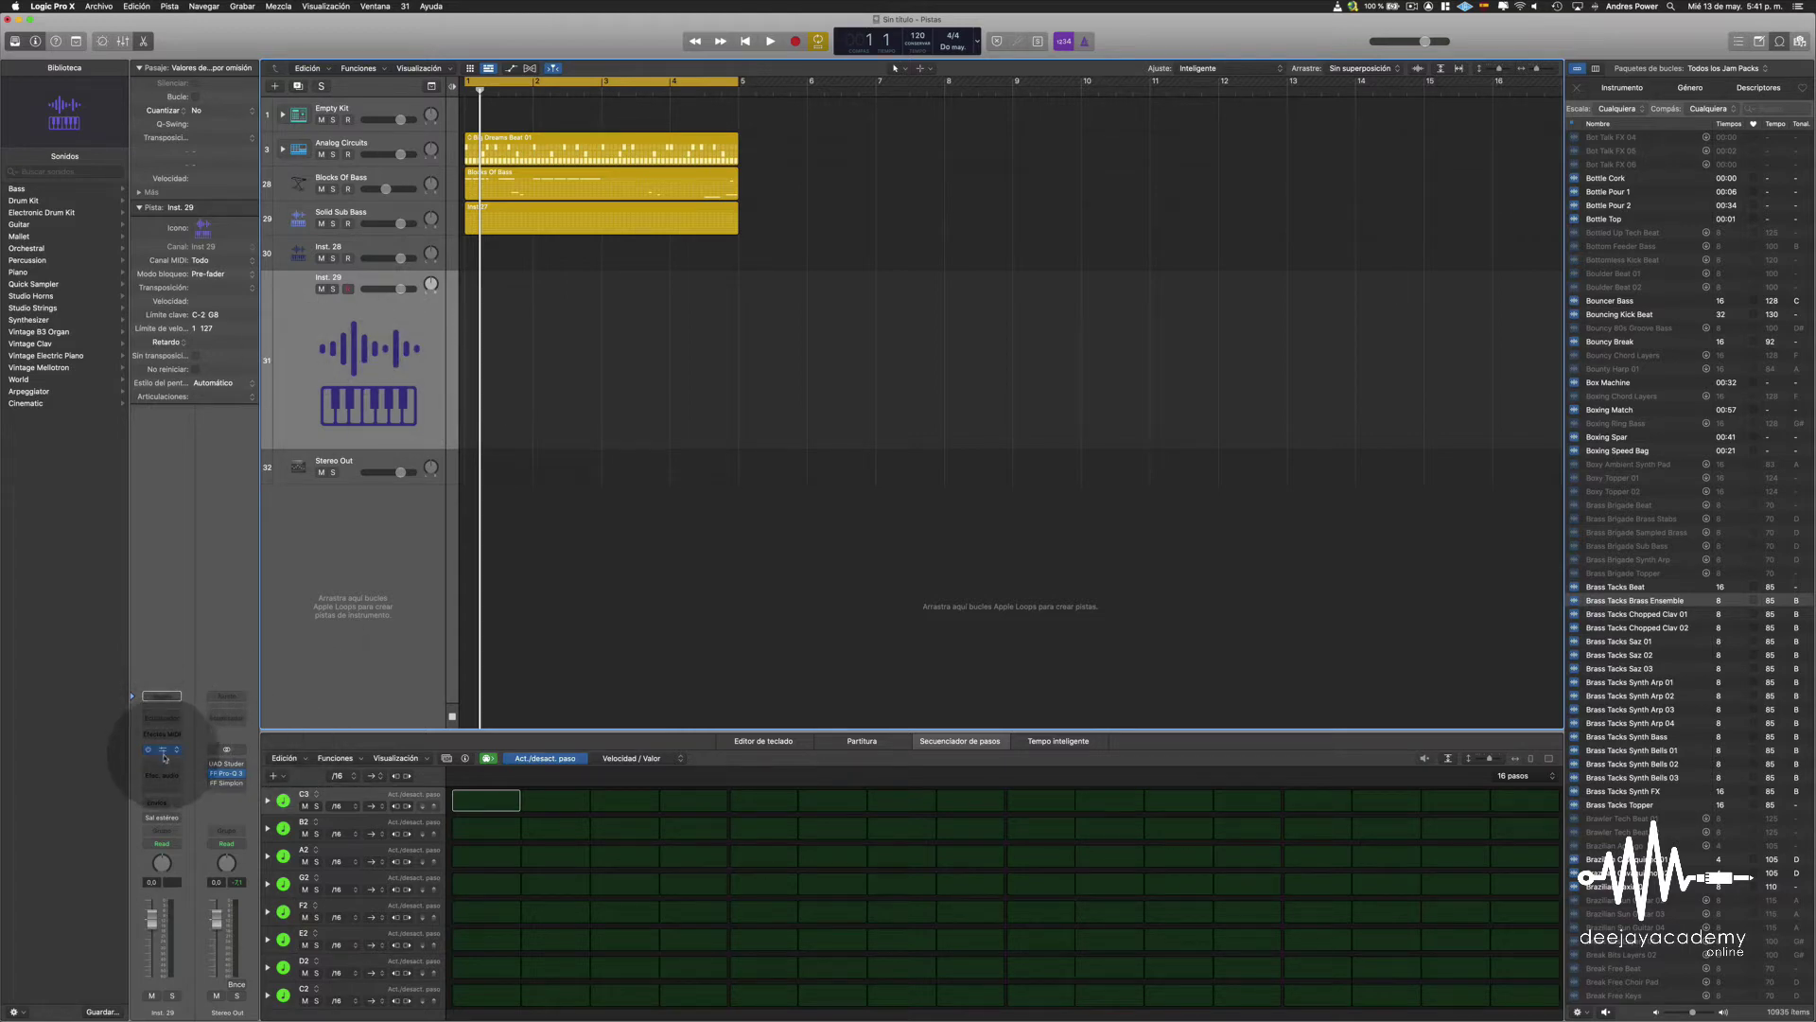
pyautogui.click(160, 754)
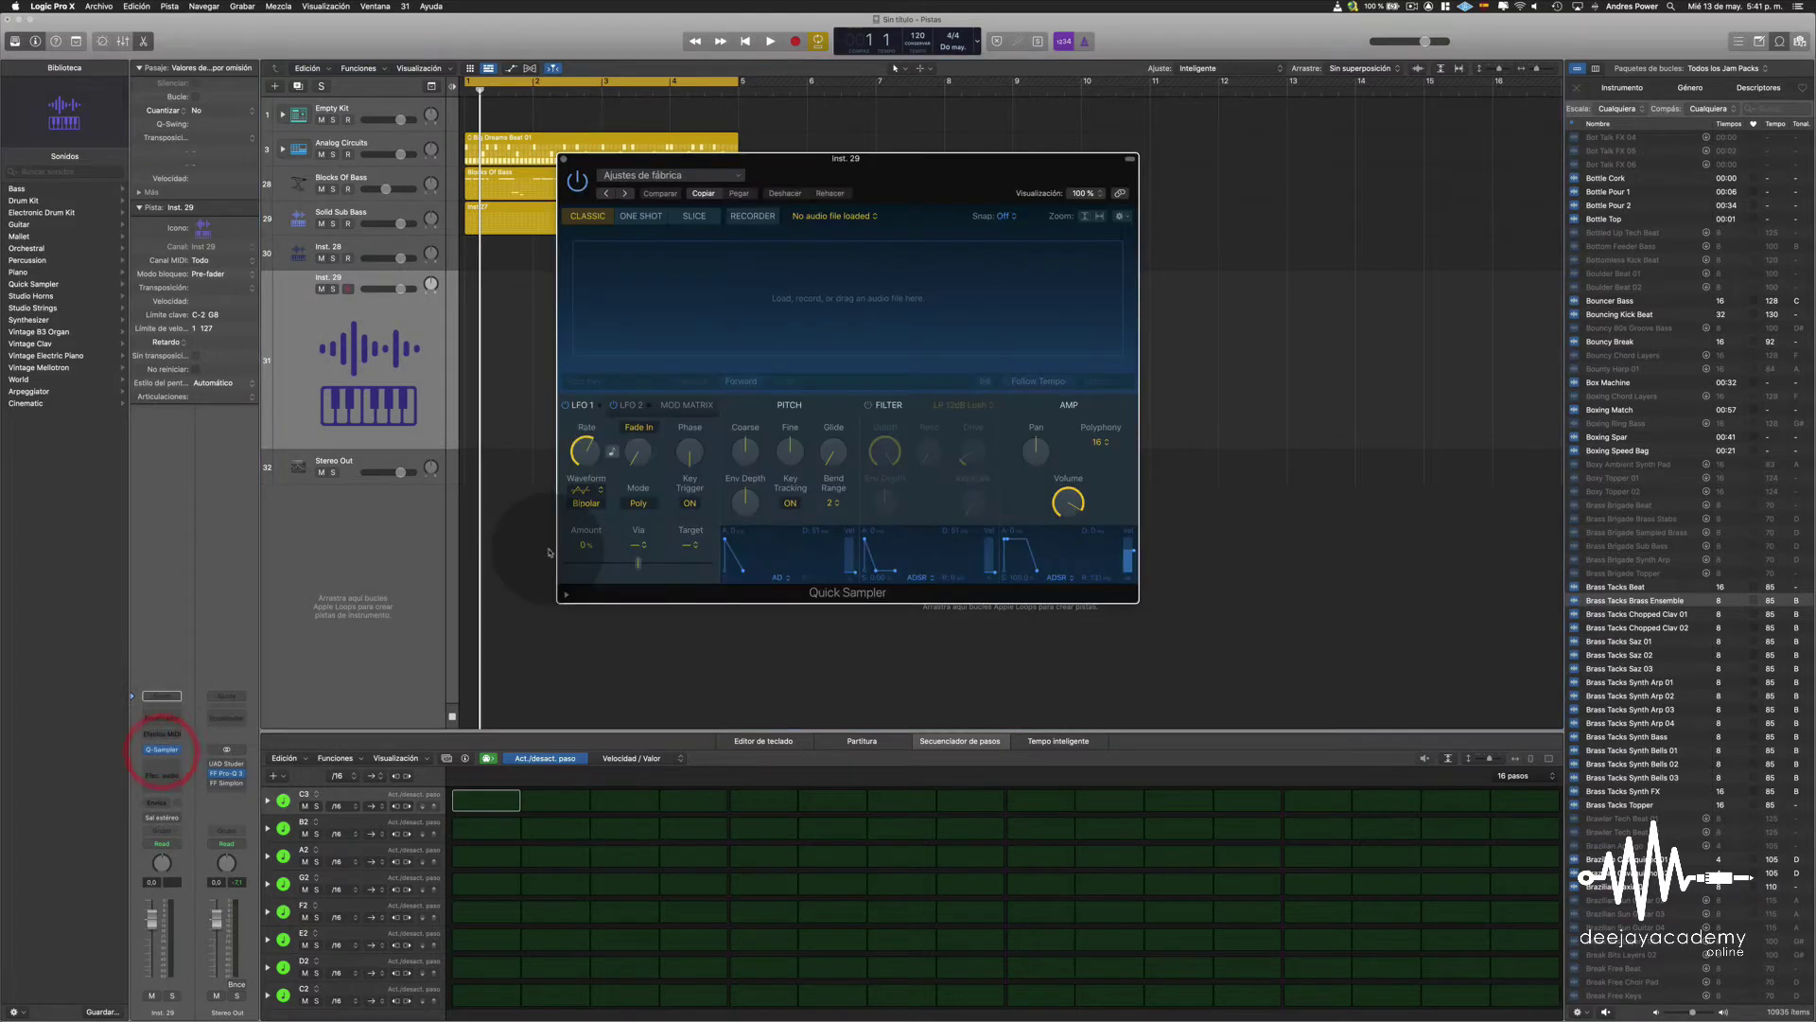
pyautogui.moveTo(899, 182); pyautogui.dragTo(937, 271)
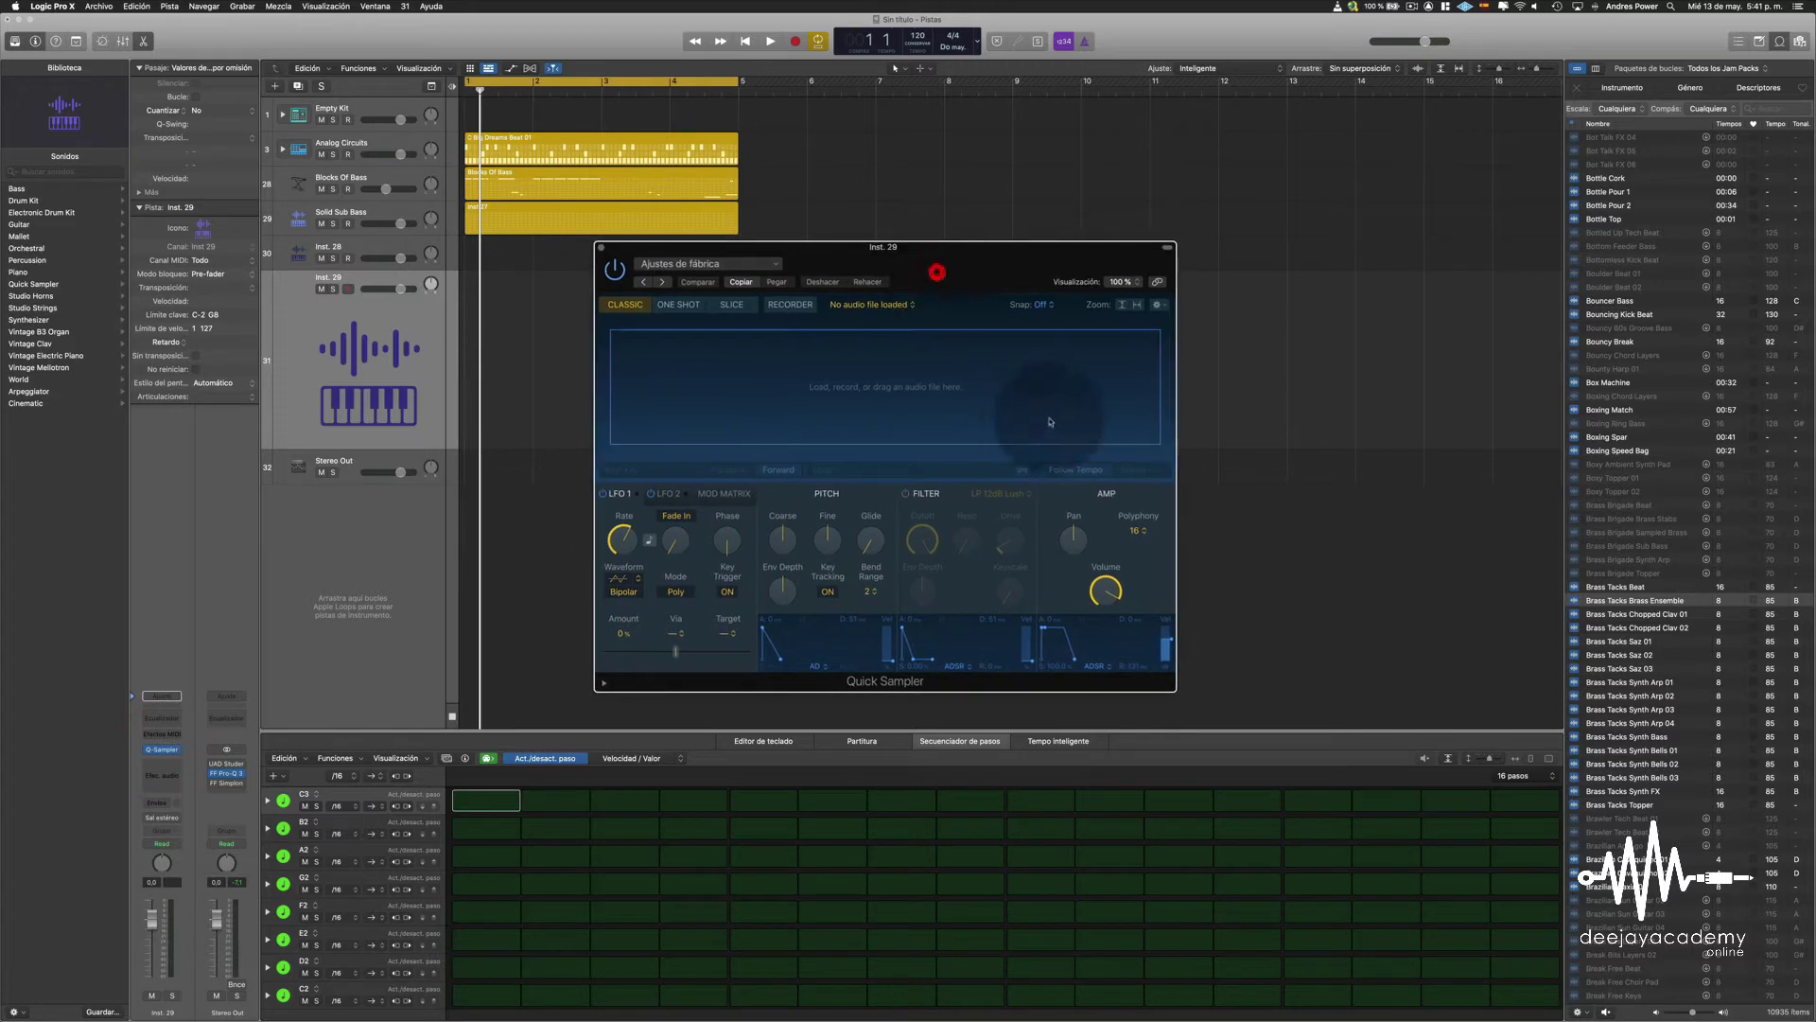
# - Audition several Brass Tacks loops and load Brass Tacks Brass Ensemble into Quick Sampler as Optimized
pyautogui.click(1641, 606)
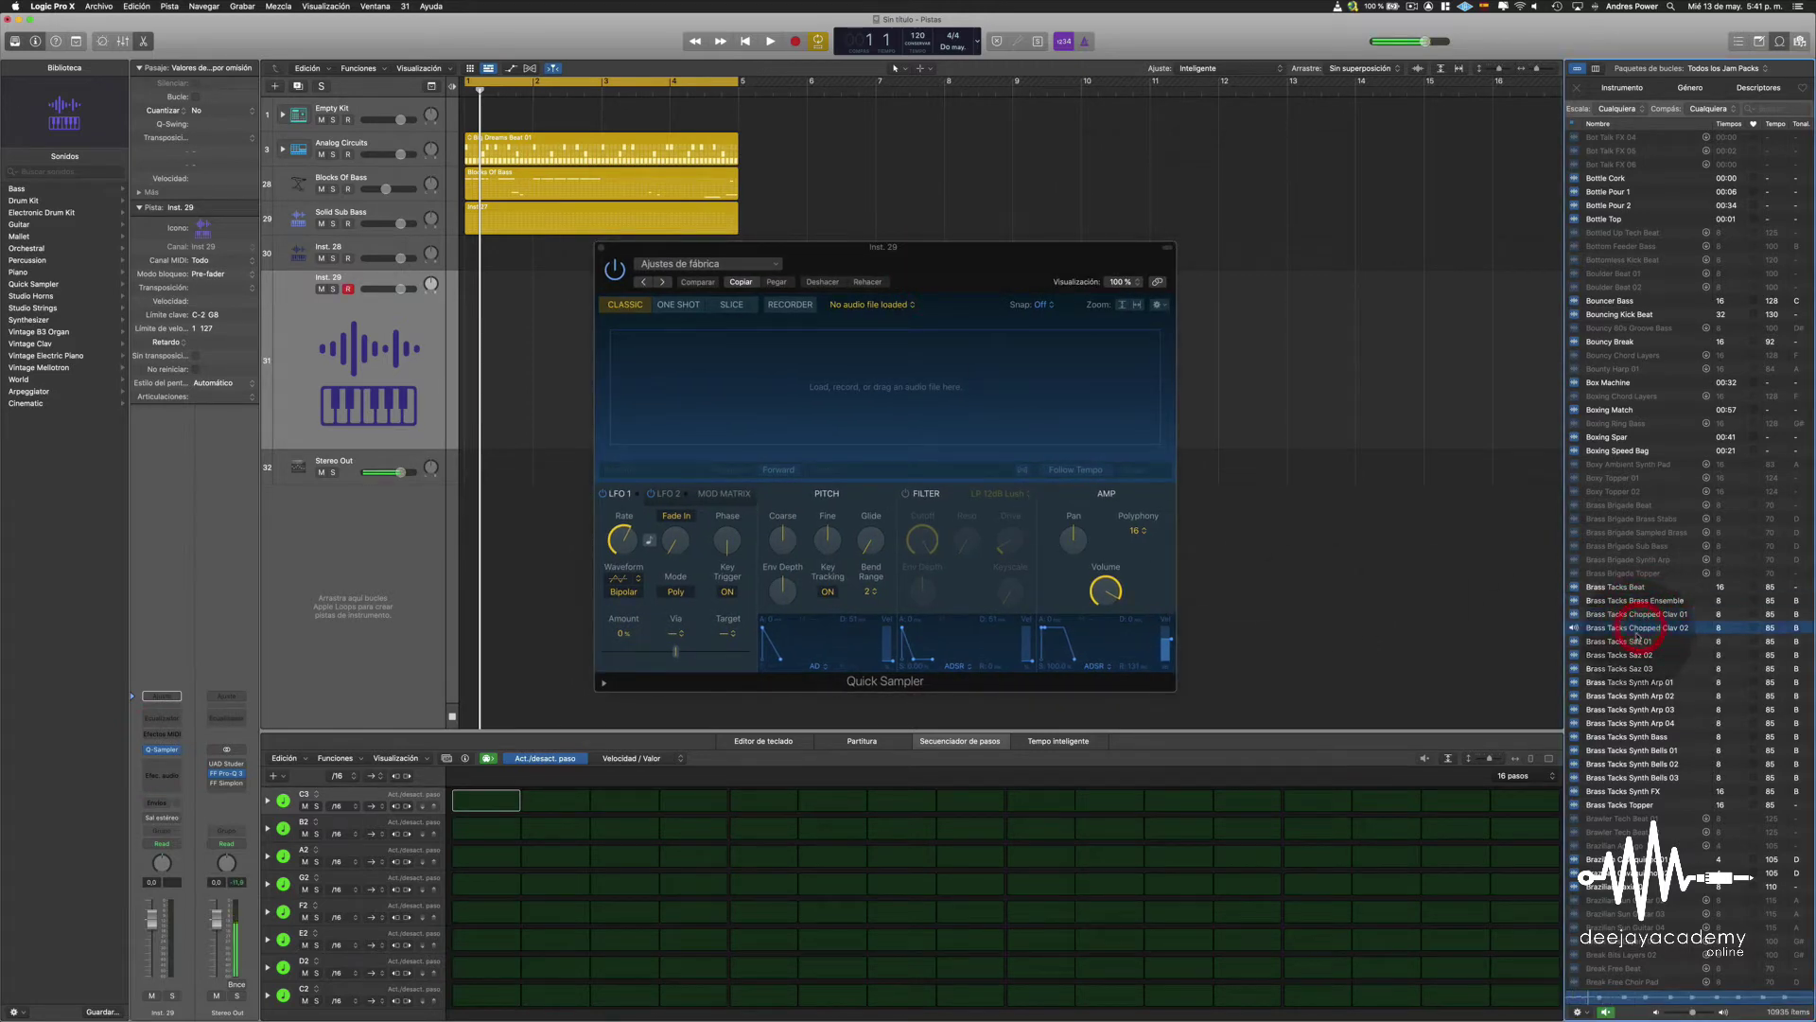
pyautogui.click(1643, 642)
pyautogui.click(1641, 589)
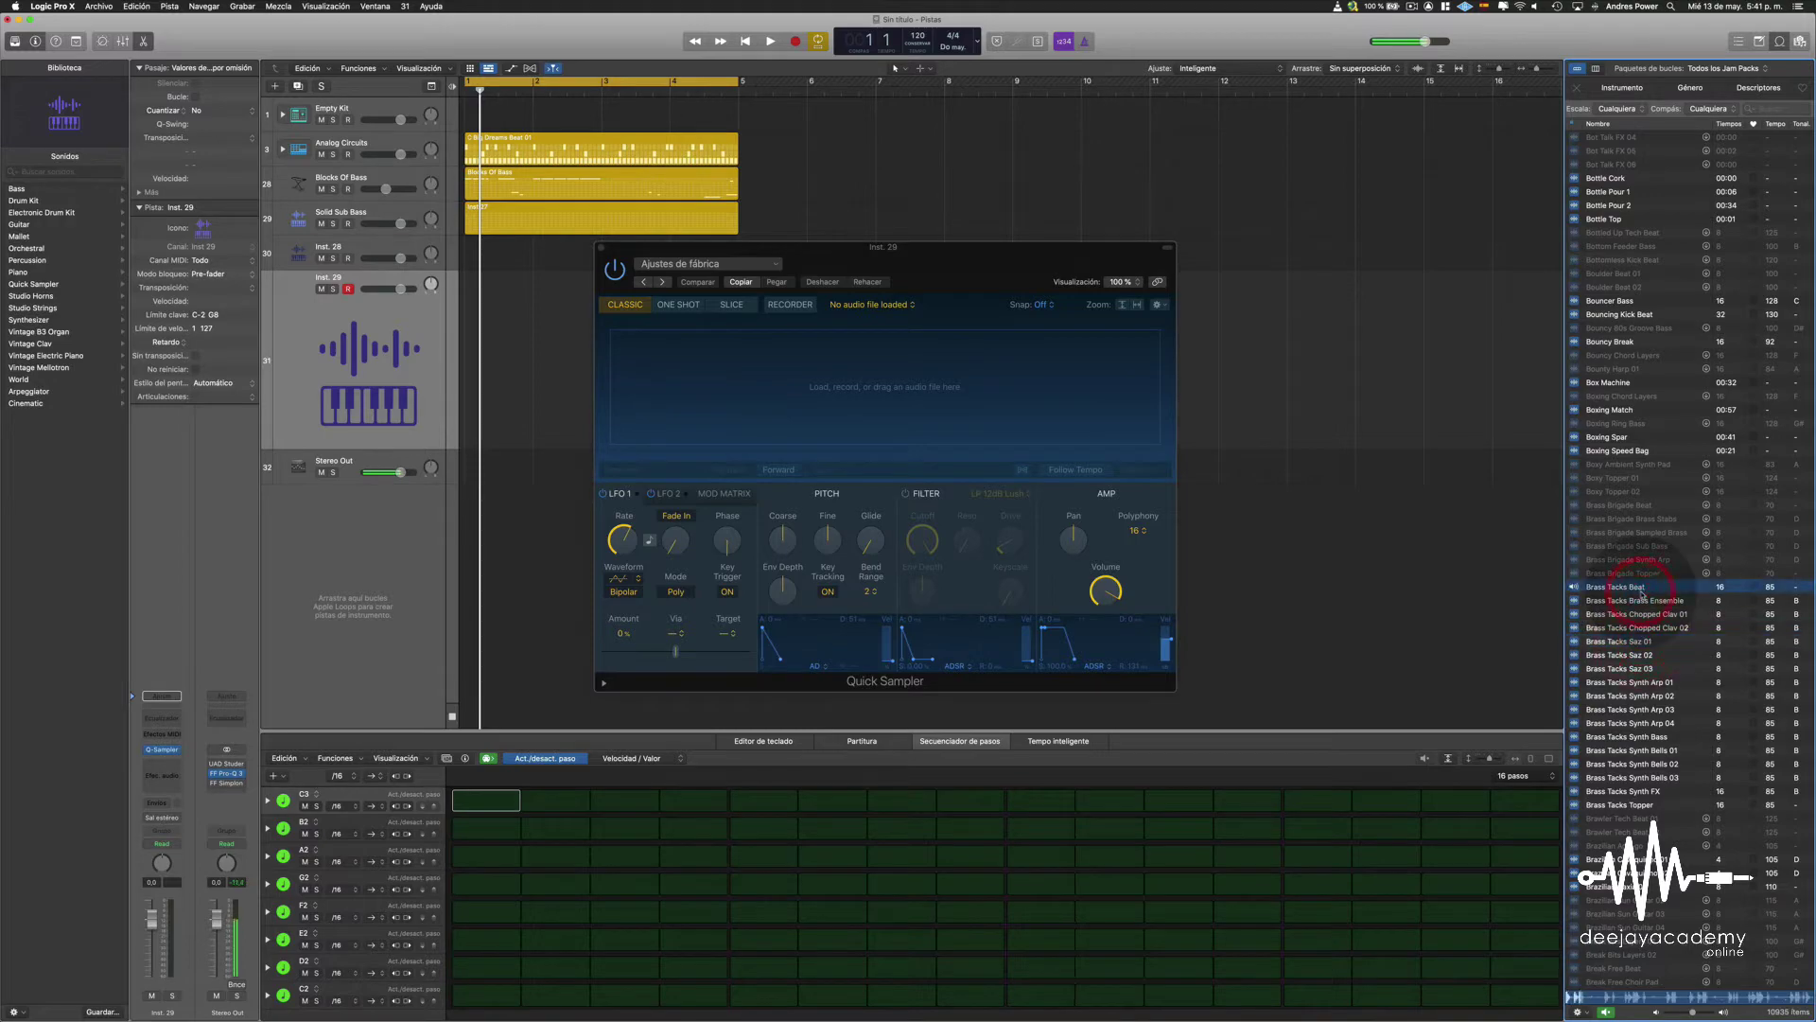
pyautogui.click(1634, 602)
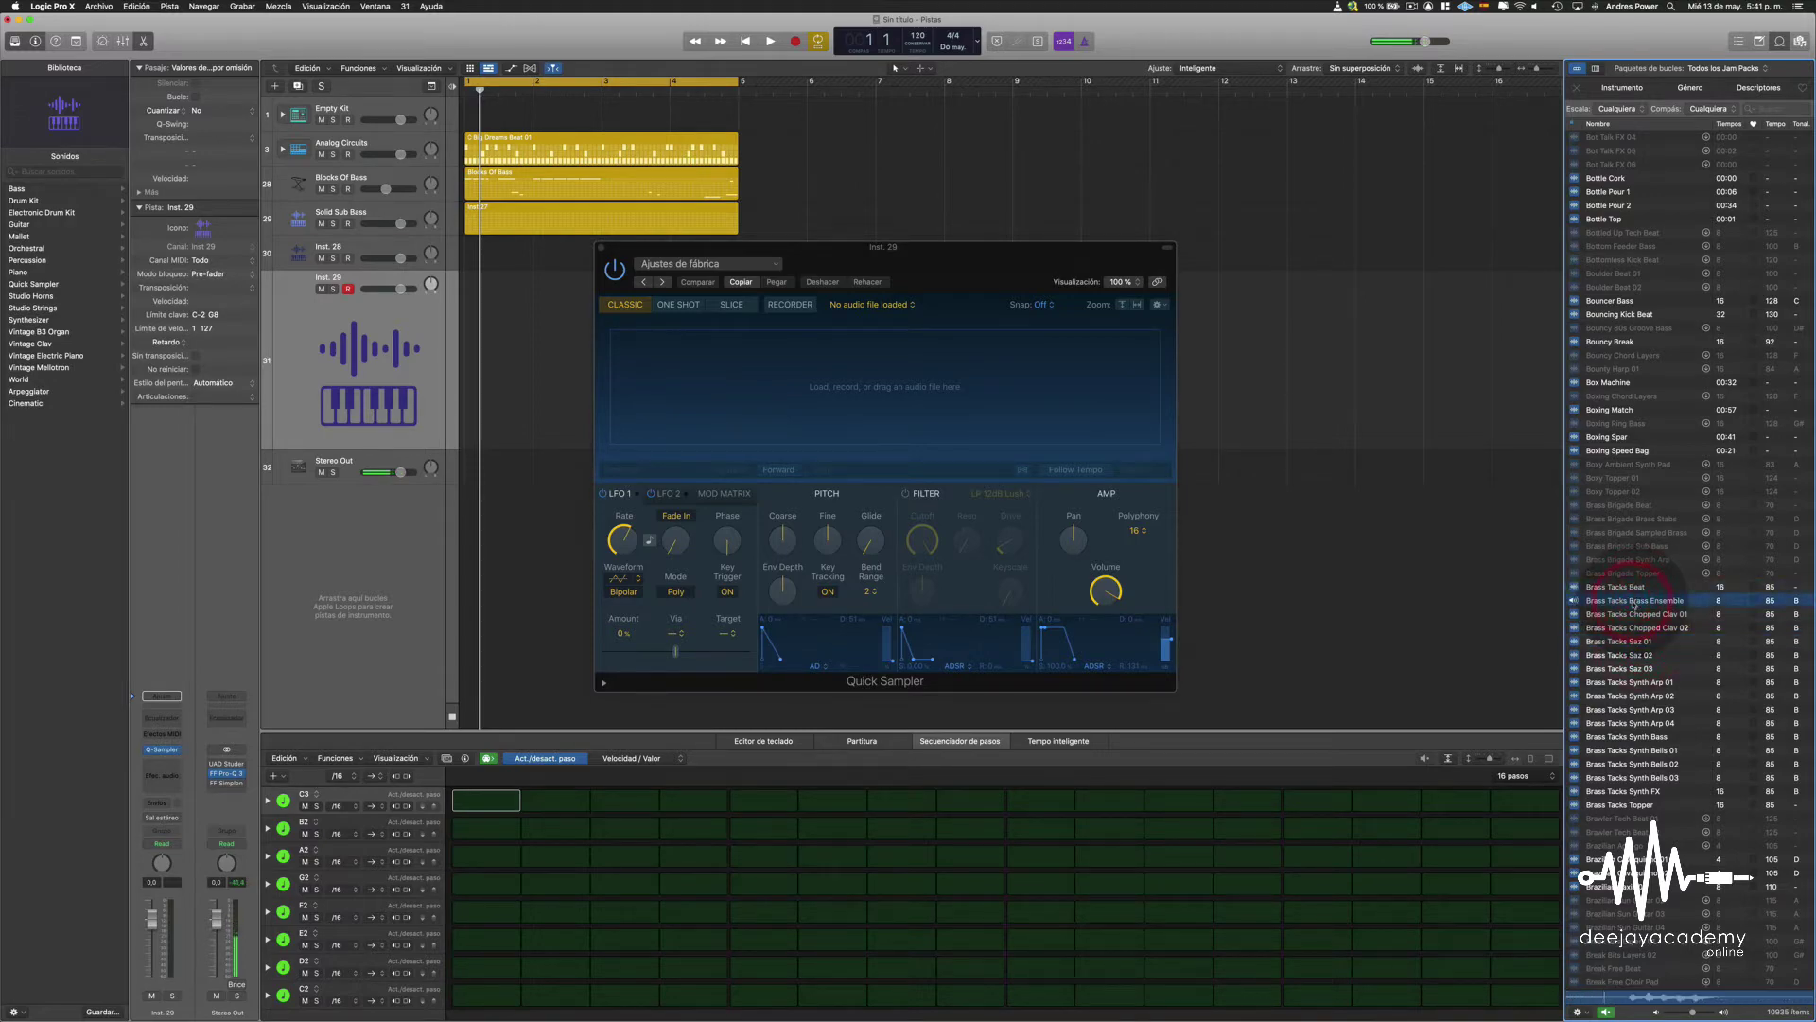
pyautogui.moveTo(1633, 603); pyautogui.dragTo(1072, 359)
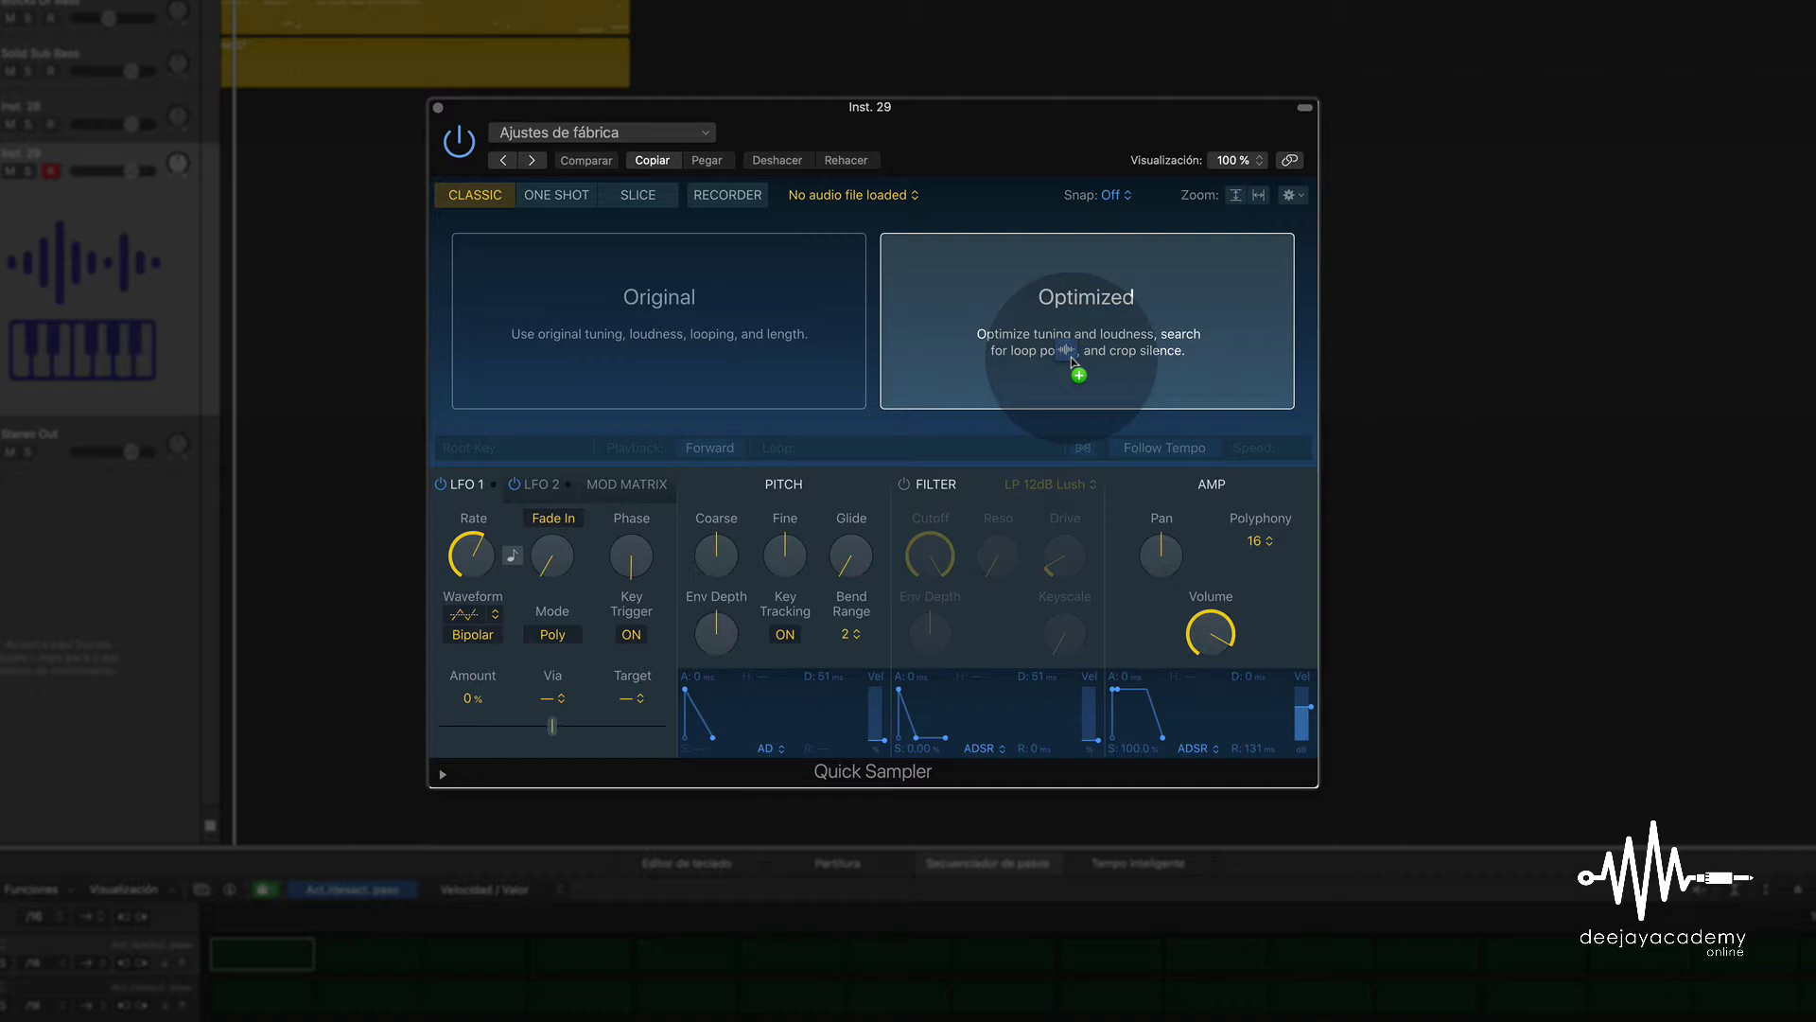
pyautogui.moveTo(1071, 360)
pyautogui.mouseDown()
pyautogui.moveTo(1180, 398)
pyautogui.moveTo(1062, 357)
pyautogui.mouseUp()
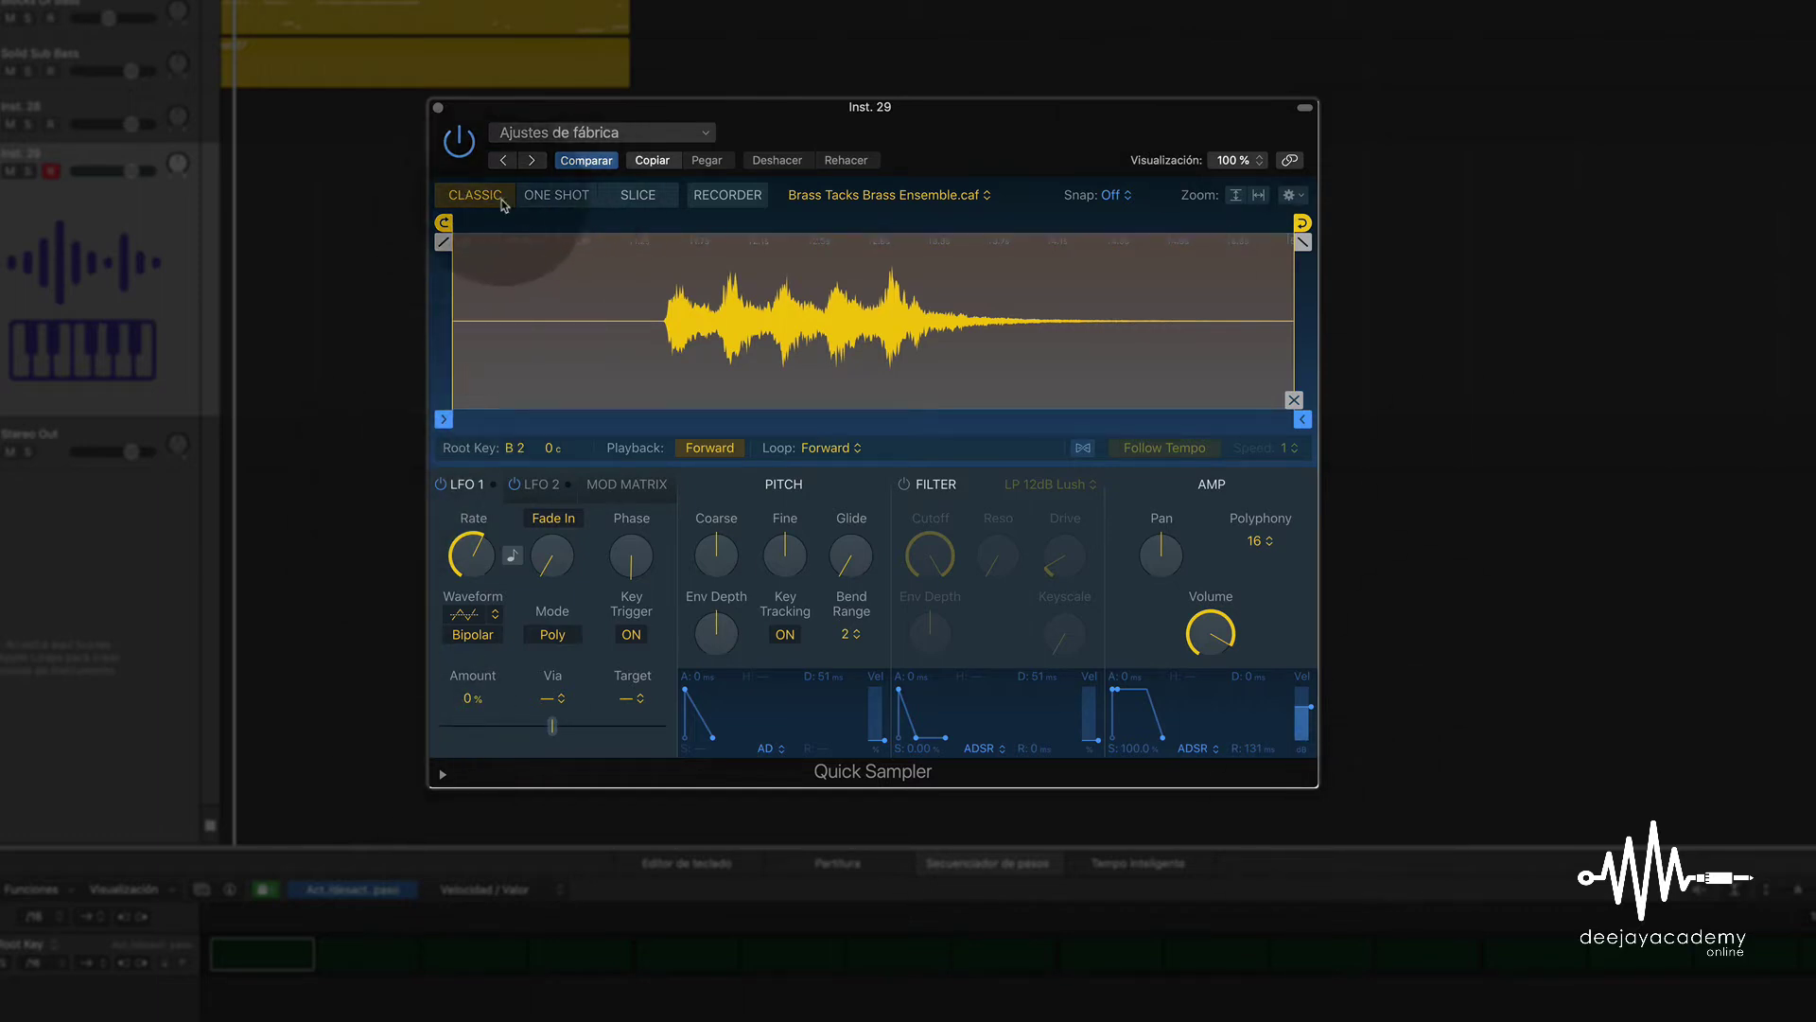
# - Review the One Shot, Slice and Recorder modes and the audio file options, ending in Classic mode
pyautogui.click(558, 198)
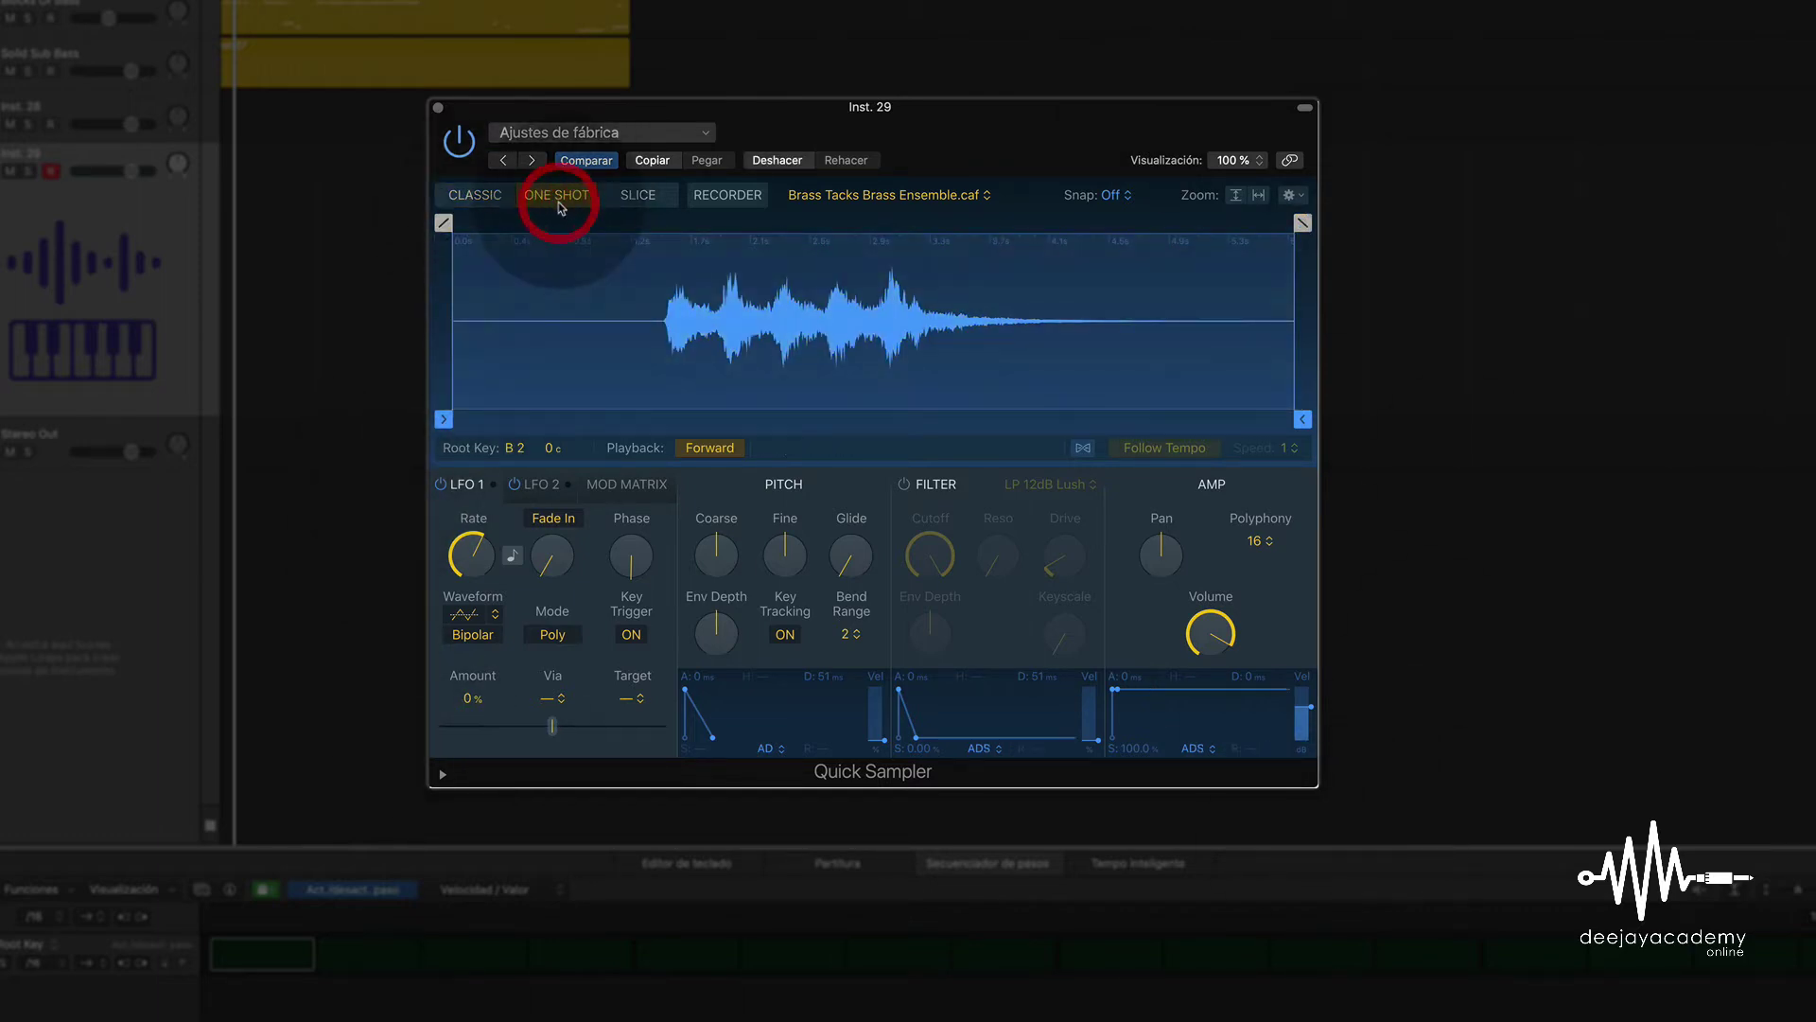
pyautogui.click(474, 196)
pyautogui.click(649, 198)
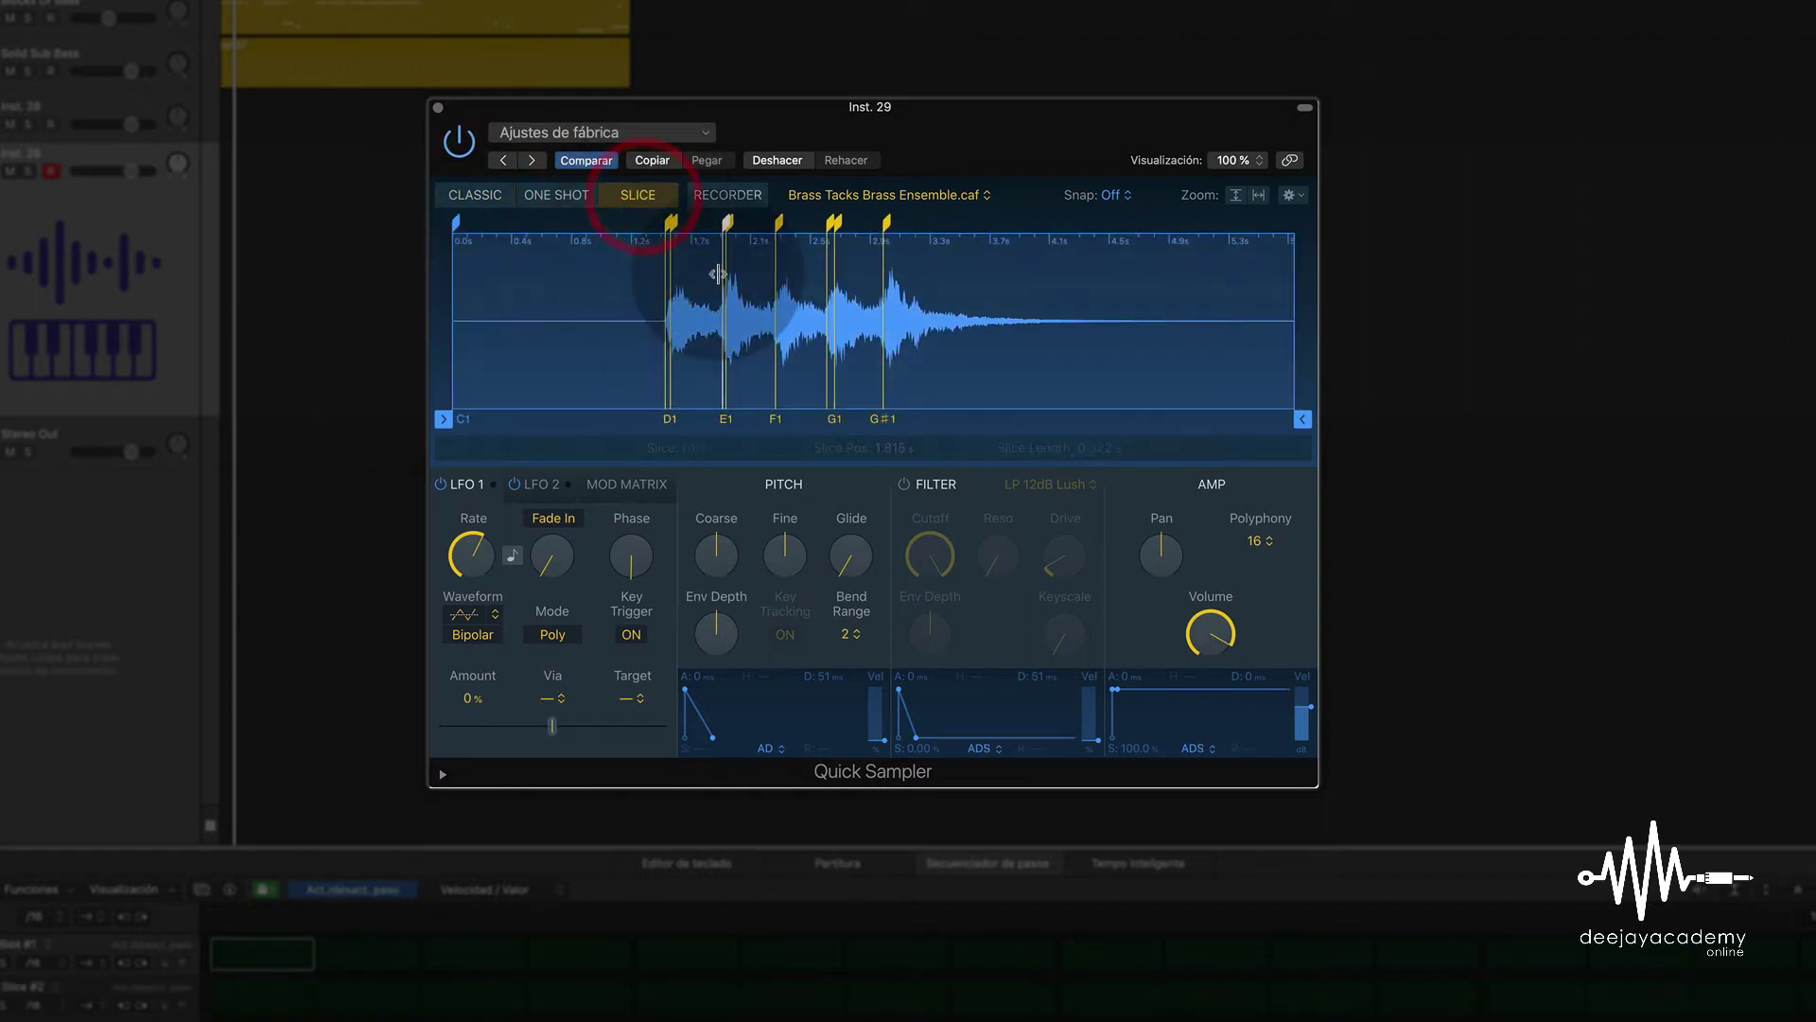
pyautogui.click(729, 197)
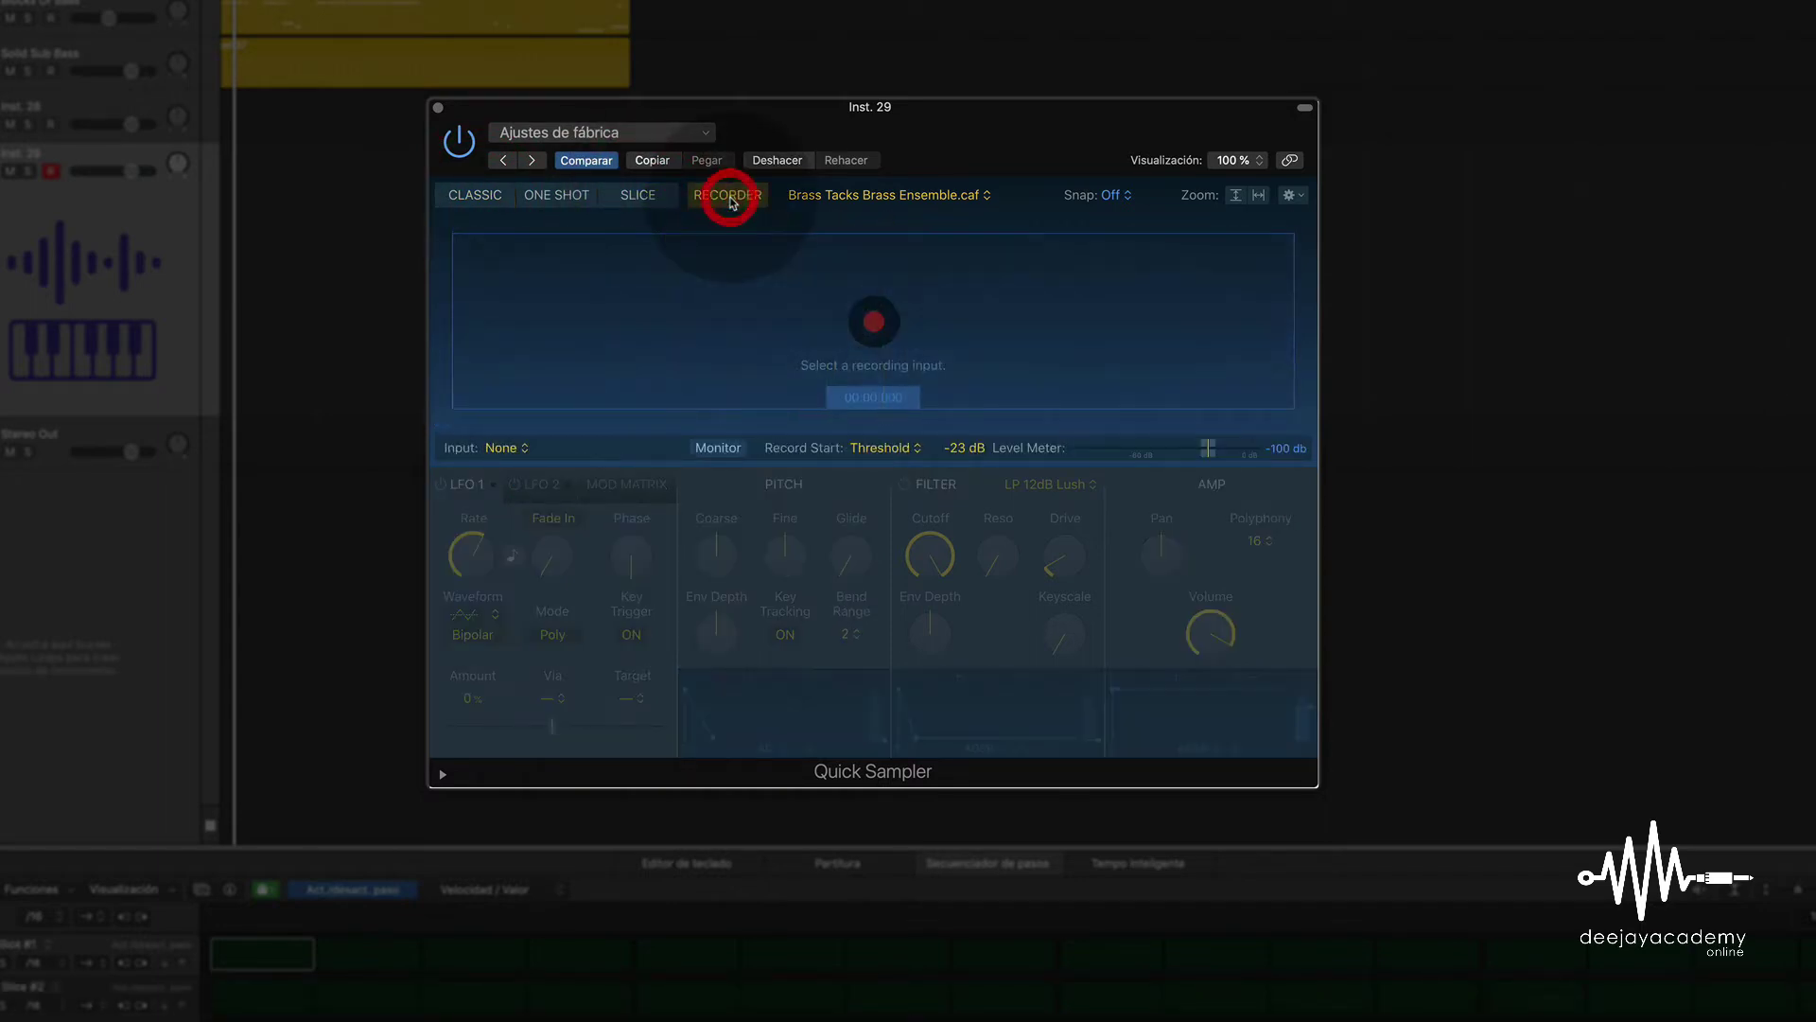
pyautogui.click(892, 197)
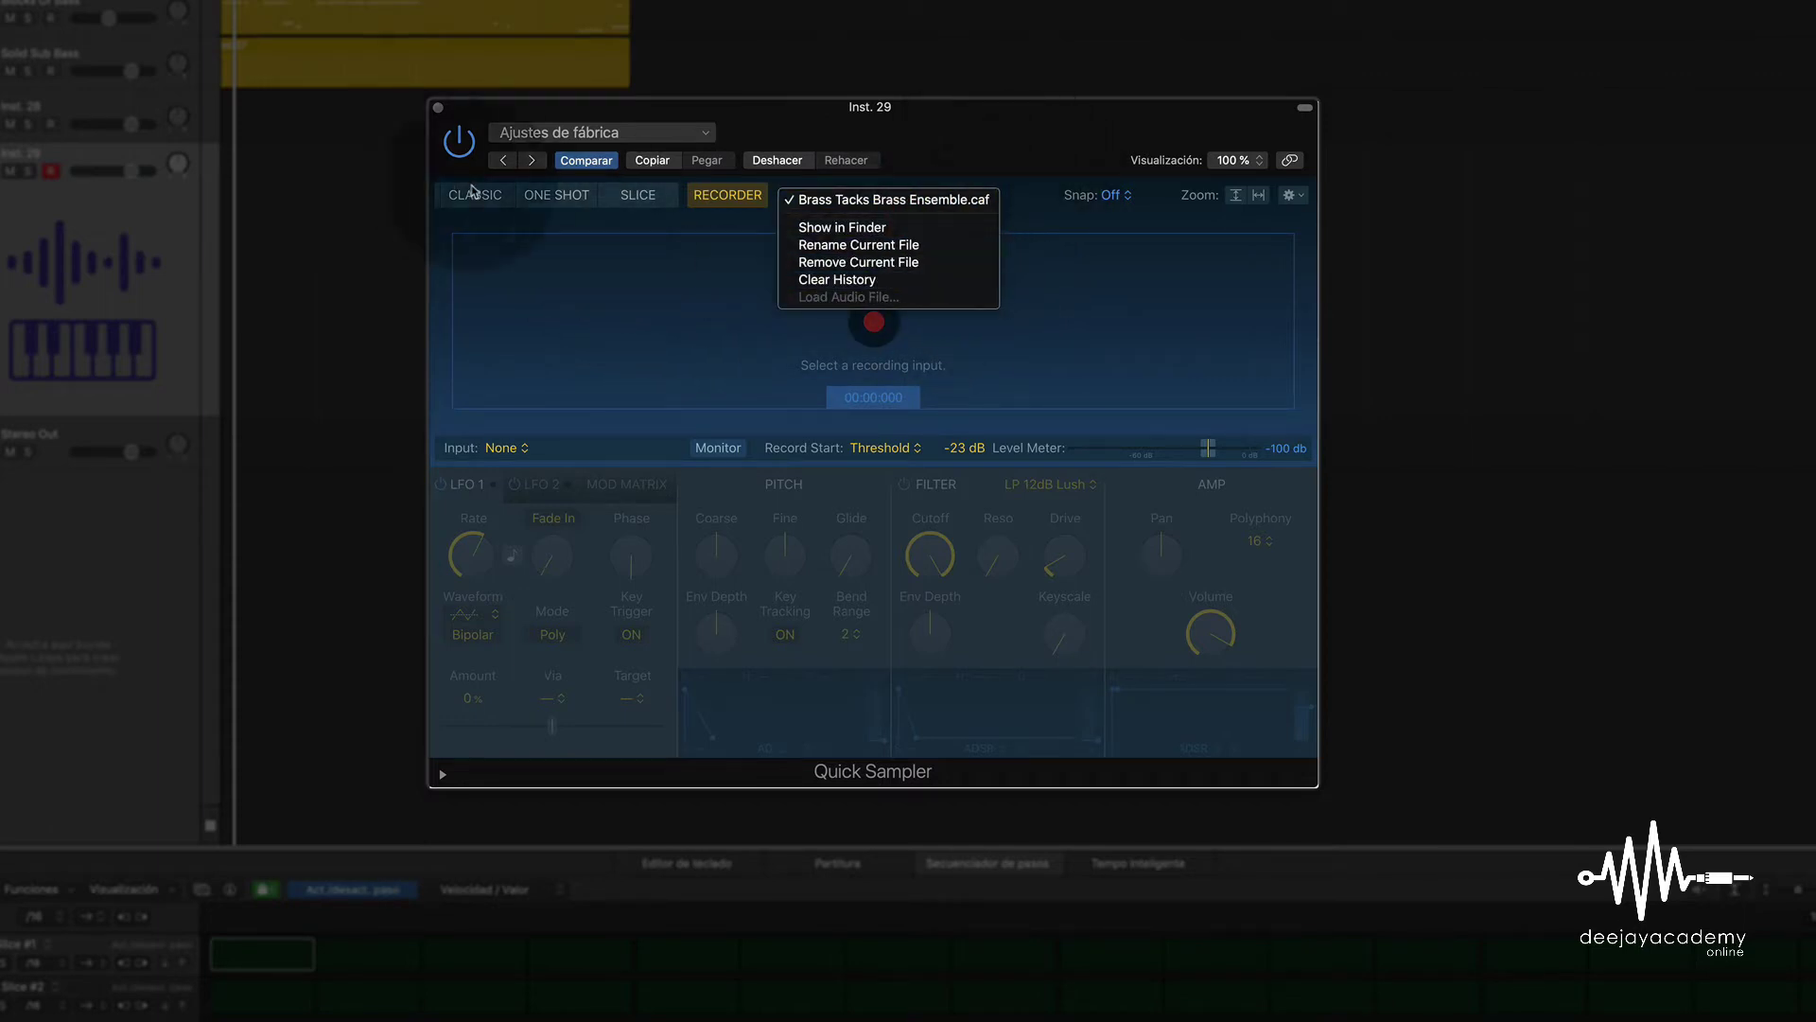
pyautogui.click(1073, 210)
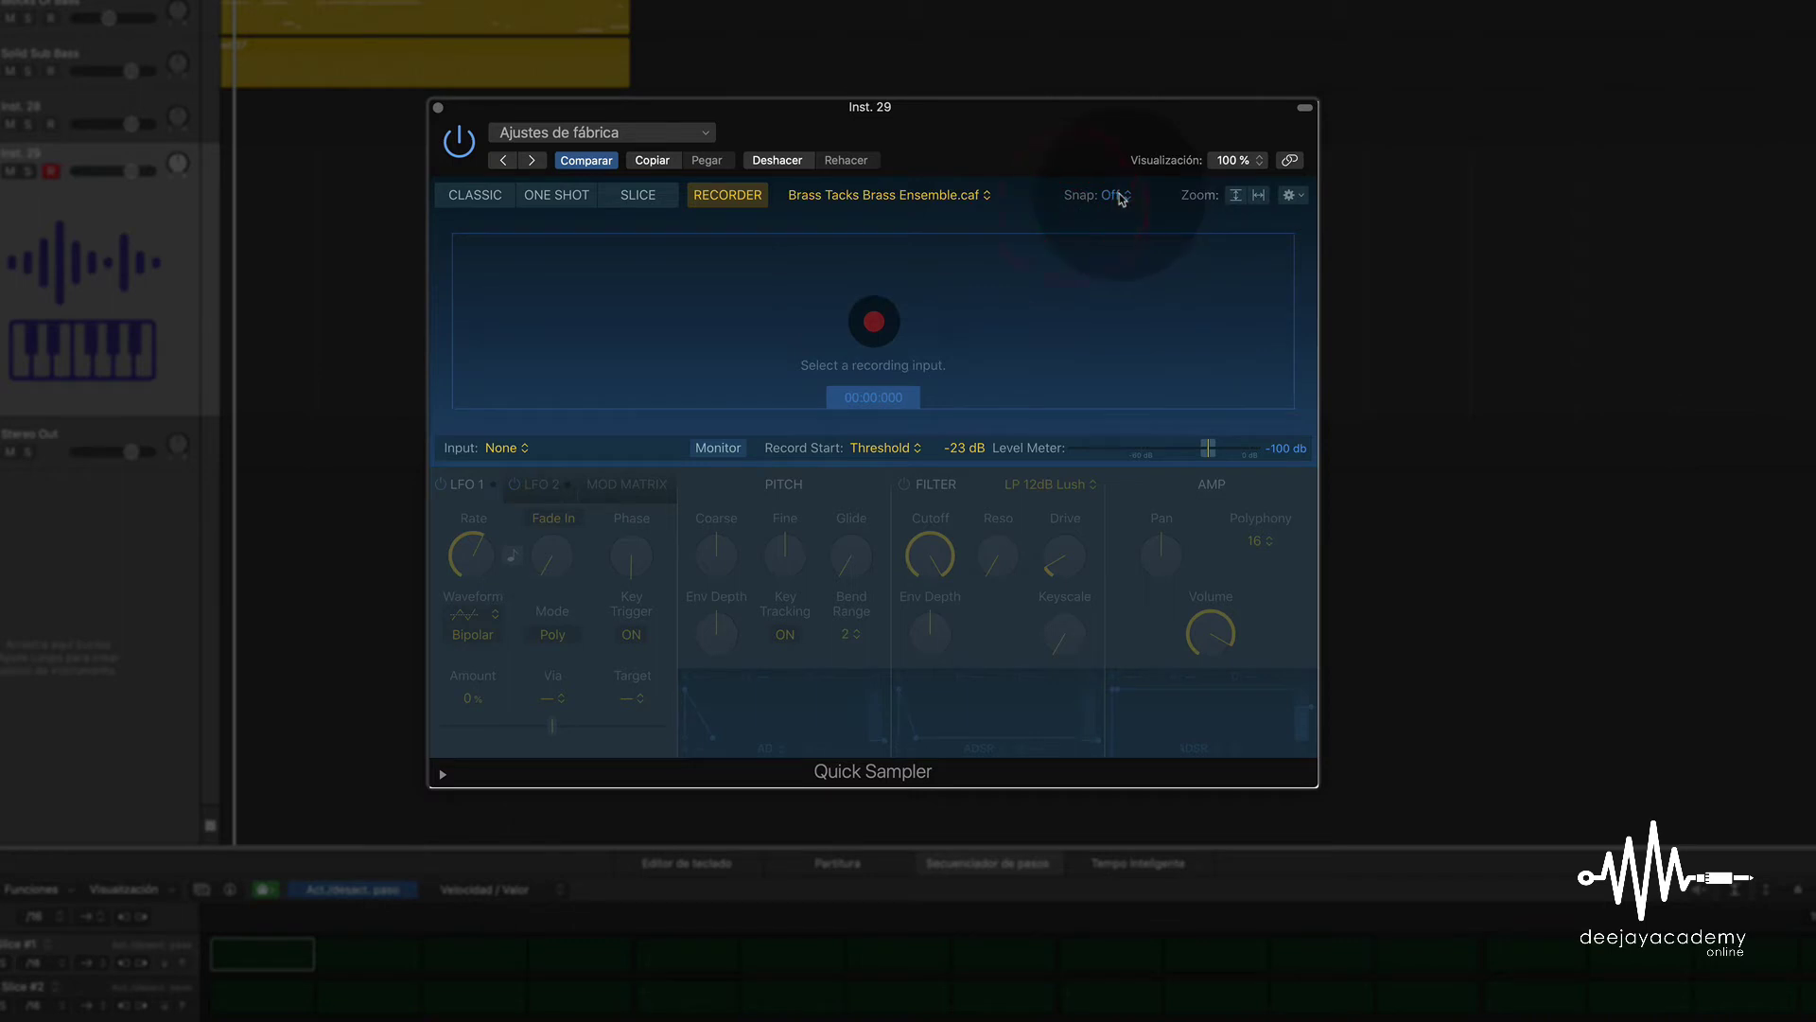
pyautogui.click(455, 197)
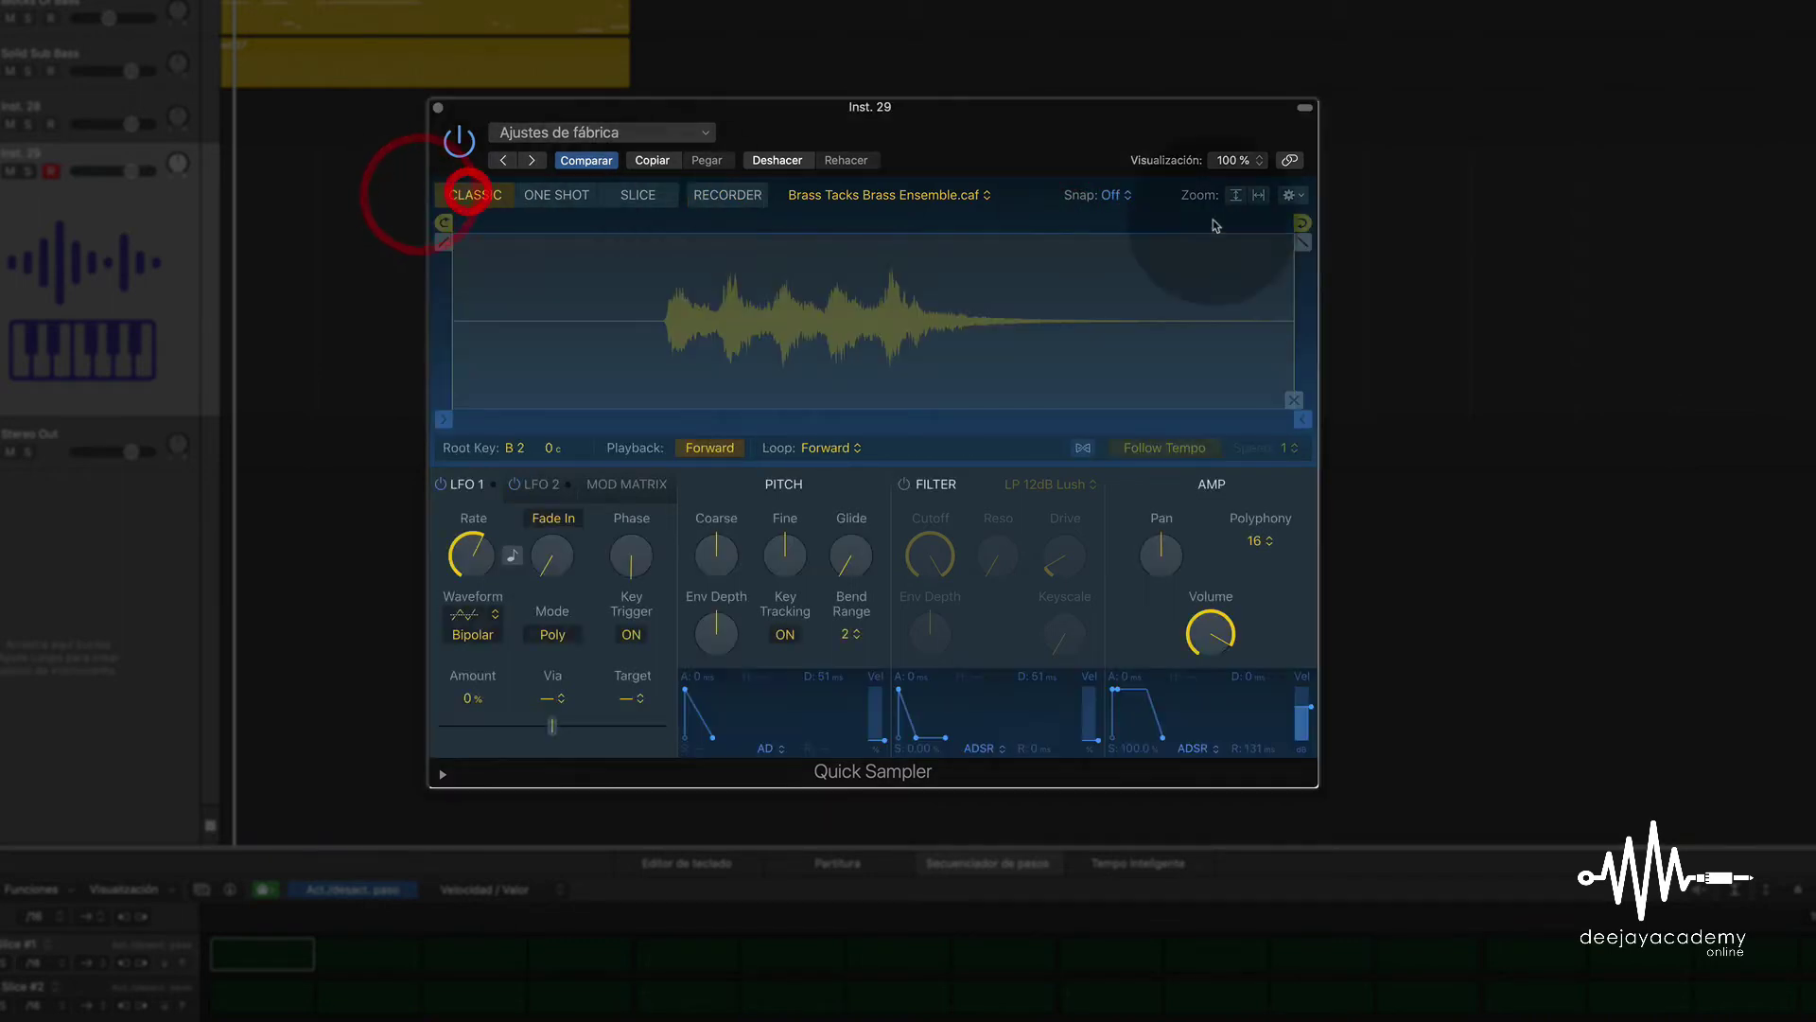
# - Try the Beat and Transient+Note snap settings for the sample's loop markers
pyautogui.click(1116, 196)
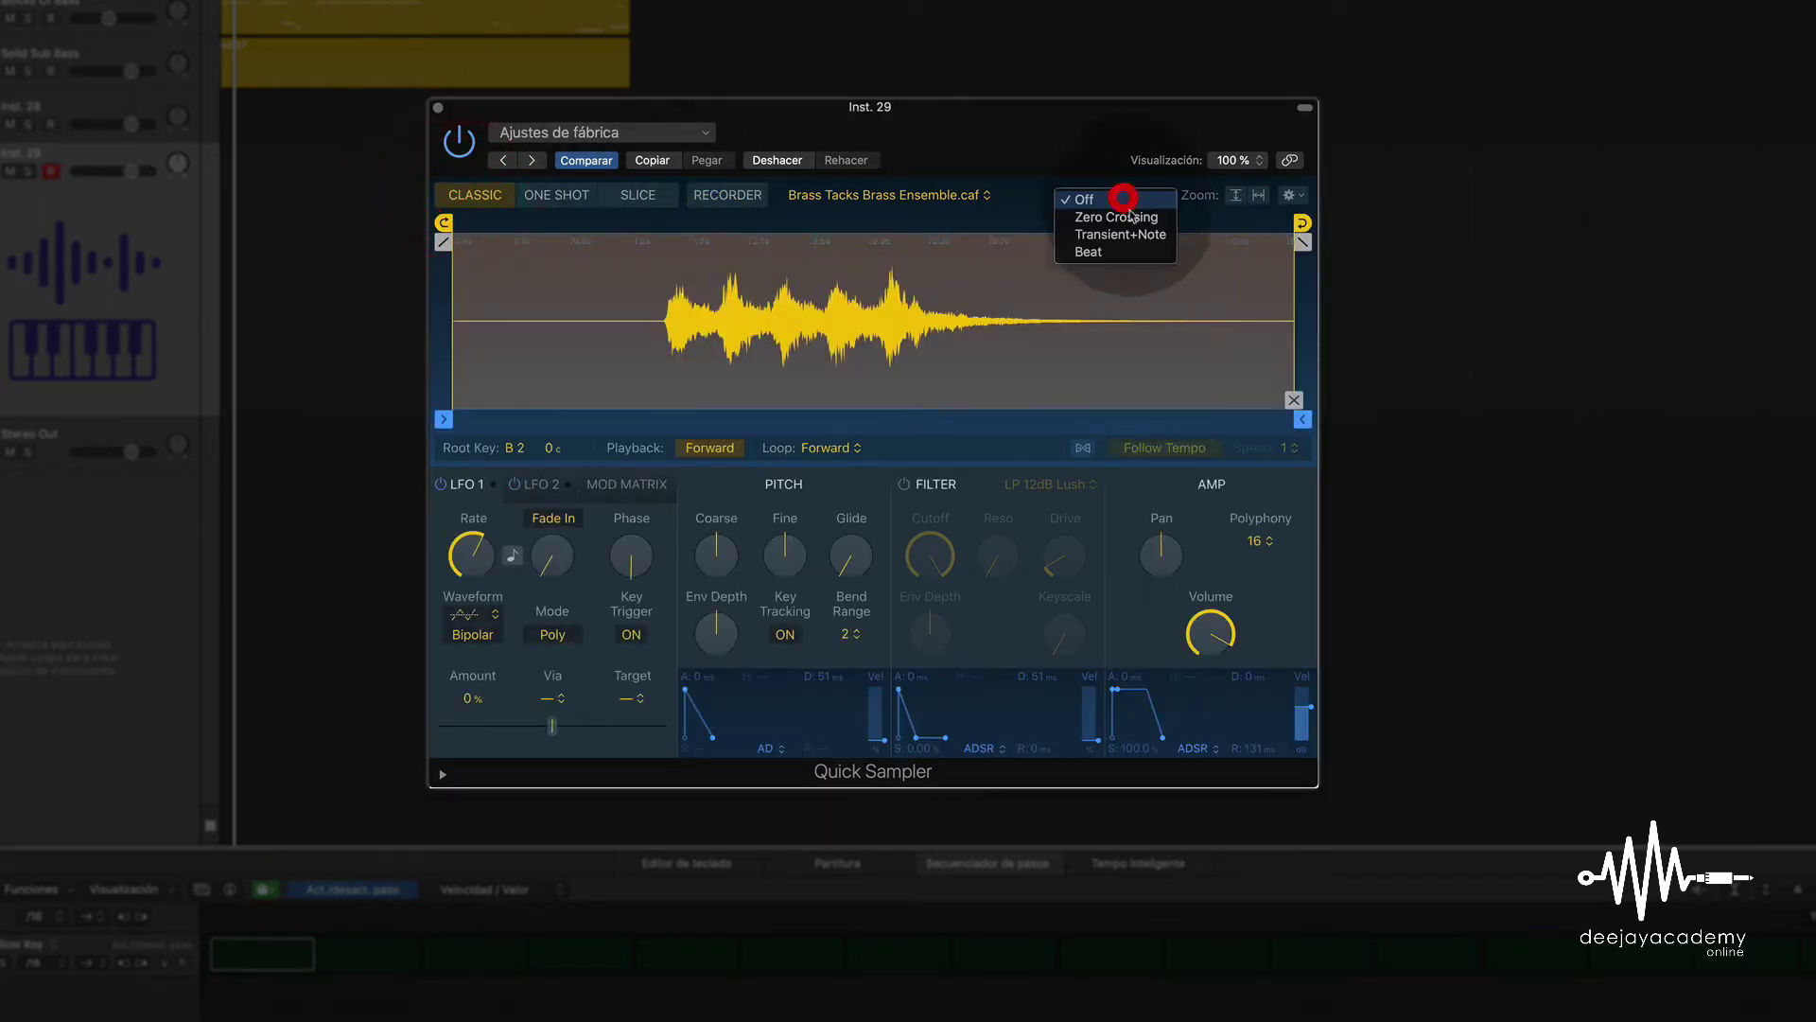
pyautogui.click(1045, 307)
pyautogui.moveTo(1300, 227)
pyautogui.mouseDown()
pyautogui.moveTo(492, 224)
pyautogui.moveTo(1419, 263)
pyautogui.mouseUp()
pyautogui.click(1126, 195)
pyautogui.click(1067, 242)
pyautogui.click(1112, 195)
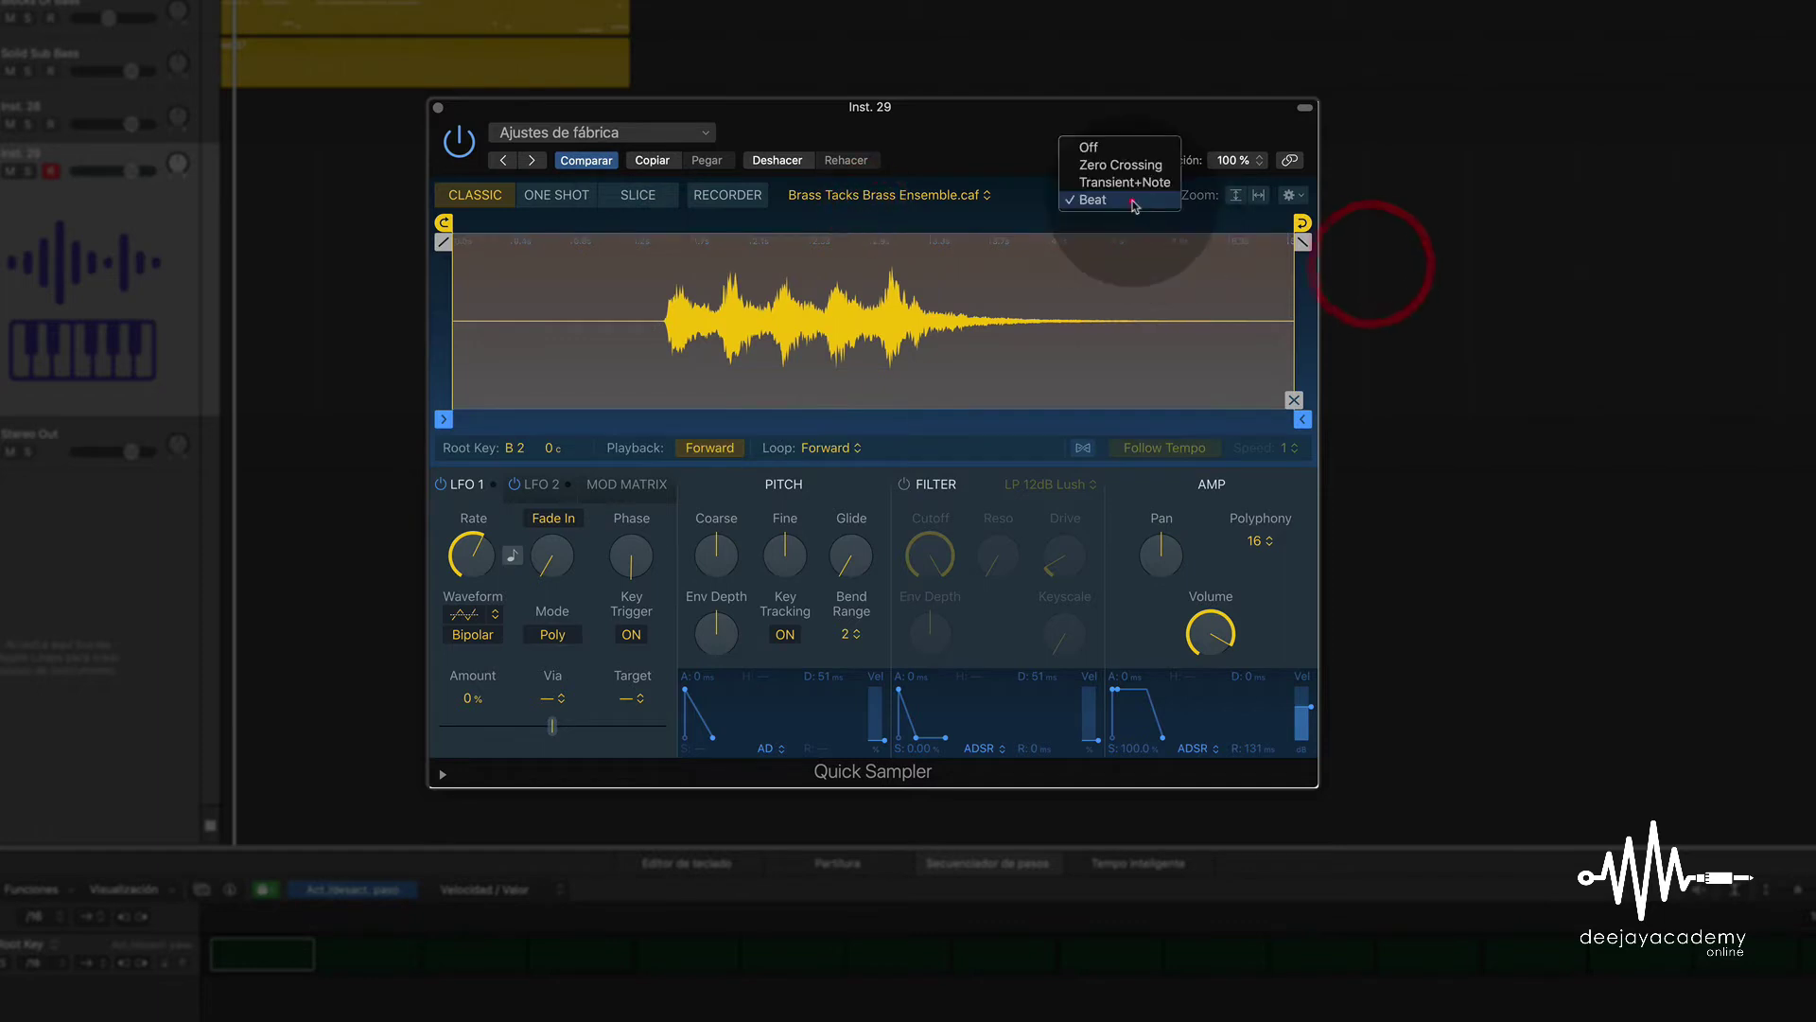
pyautogui.click(1126, 181)
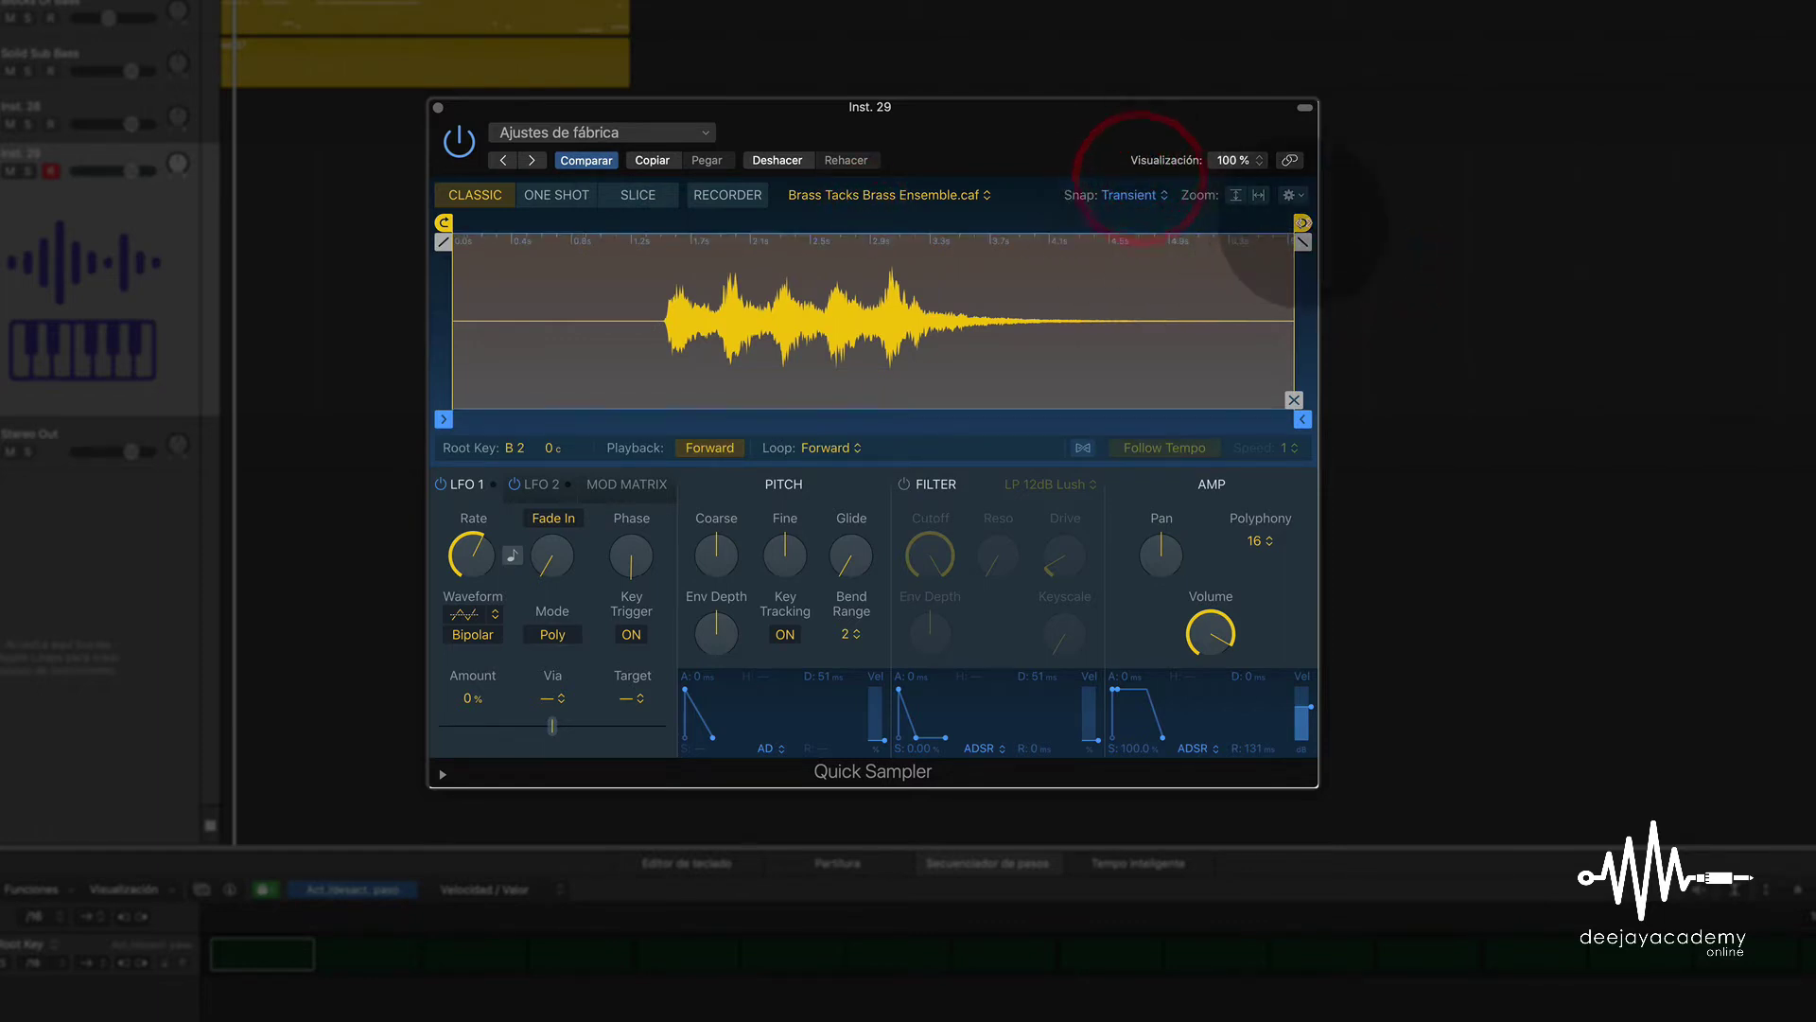
# - Move the loop end to about 4.74 s and turn Snap off
pyautogui.moveTo(1302, 222)
pyautogui.mouseDown()
pyautogui.moveTo(827, 220)
pyautogui.moveTo(1158, 223)
pyautogui.mouseUp()
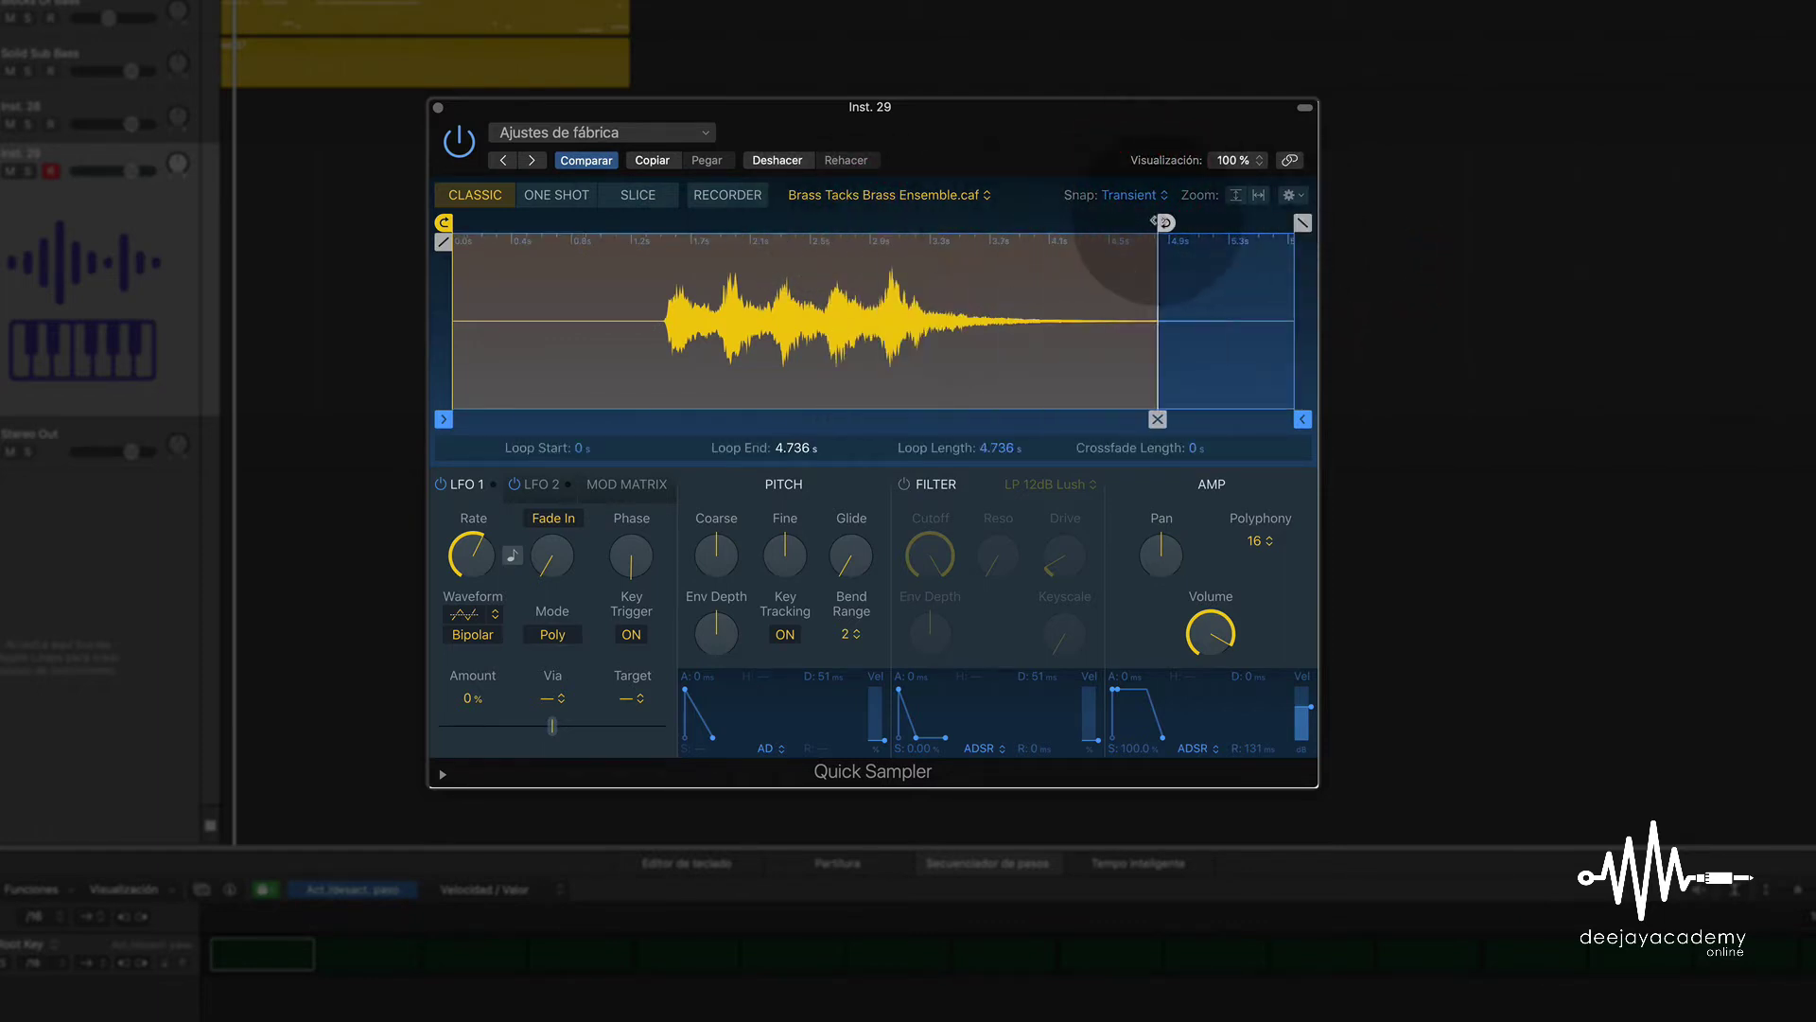
pyautogui.click(1156, 196)
pyautogui.click(1103, 164)
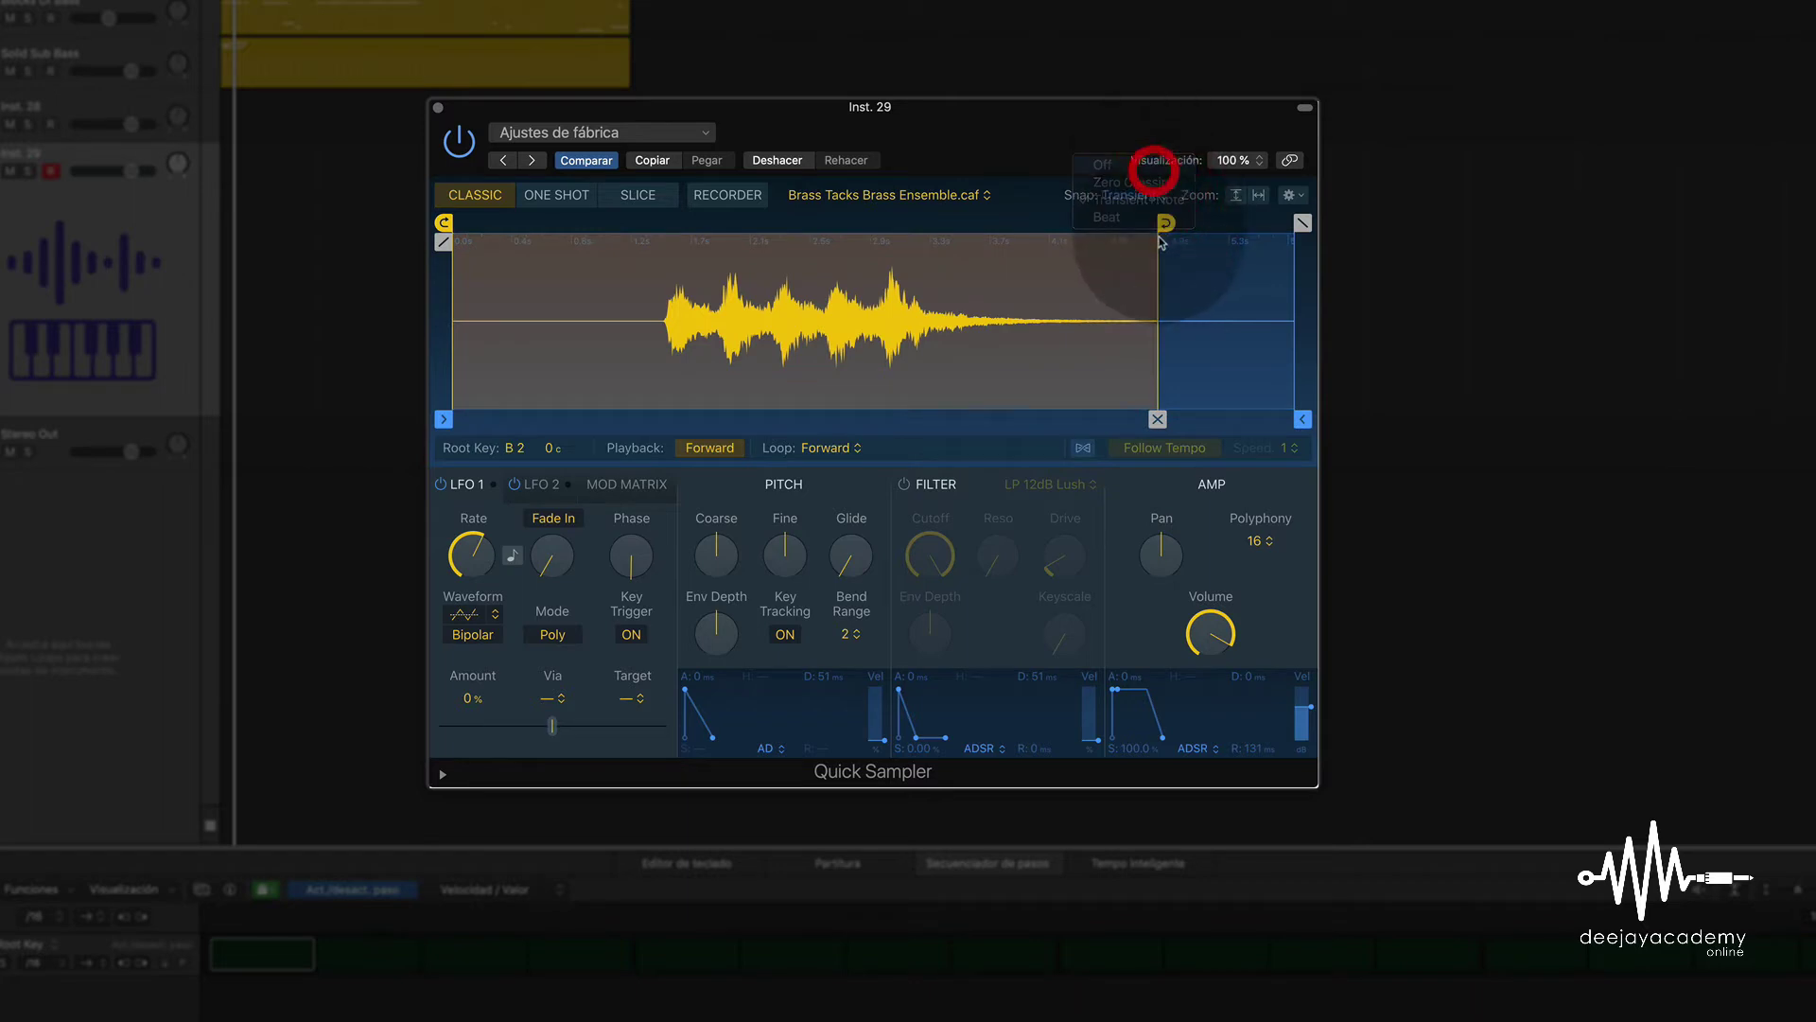
# - Set the sample start and loop start to about 1.44 s and shorten the loop to end just before the last waveform peak
pyautogui.moveTo(1158, 223)
pyautogui.mouseDown()
pyautogui.moveTo(877, 223)
pyautogui.moveTo(1114, 225)
pyautogui.moveTo(1094, 227)
pyautogui.mouseUp()
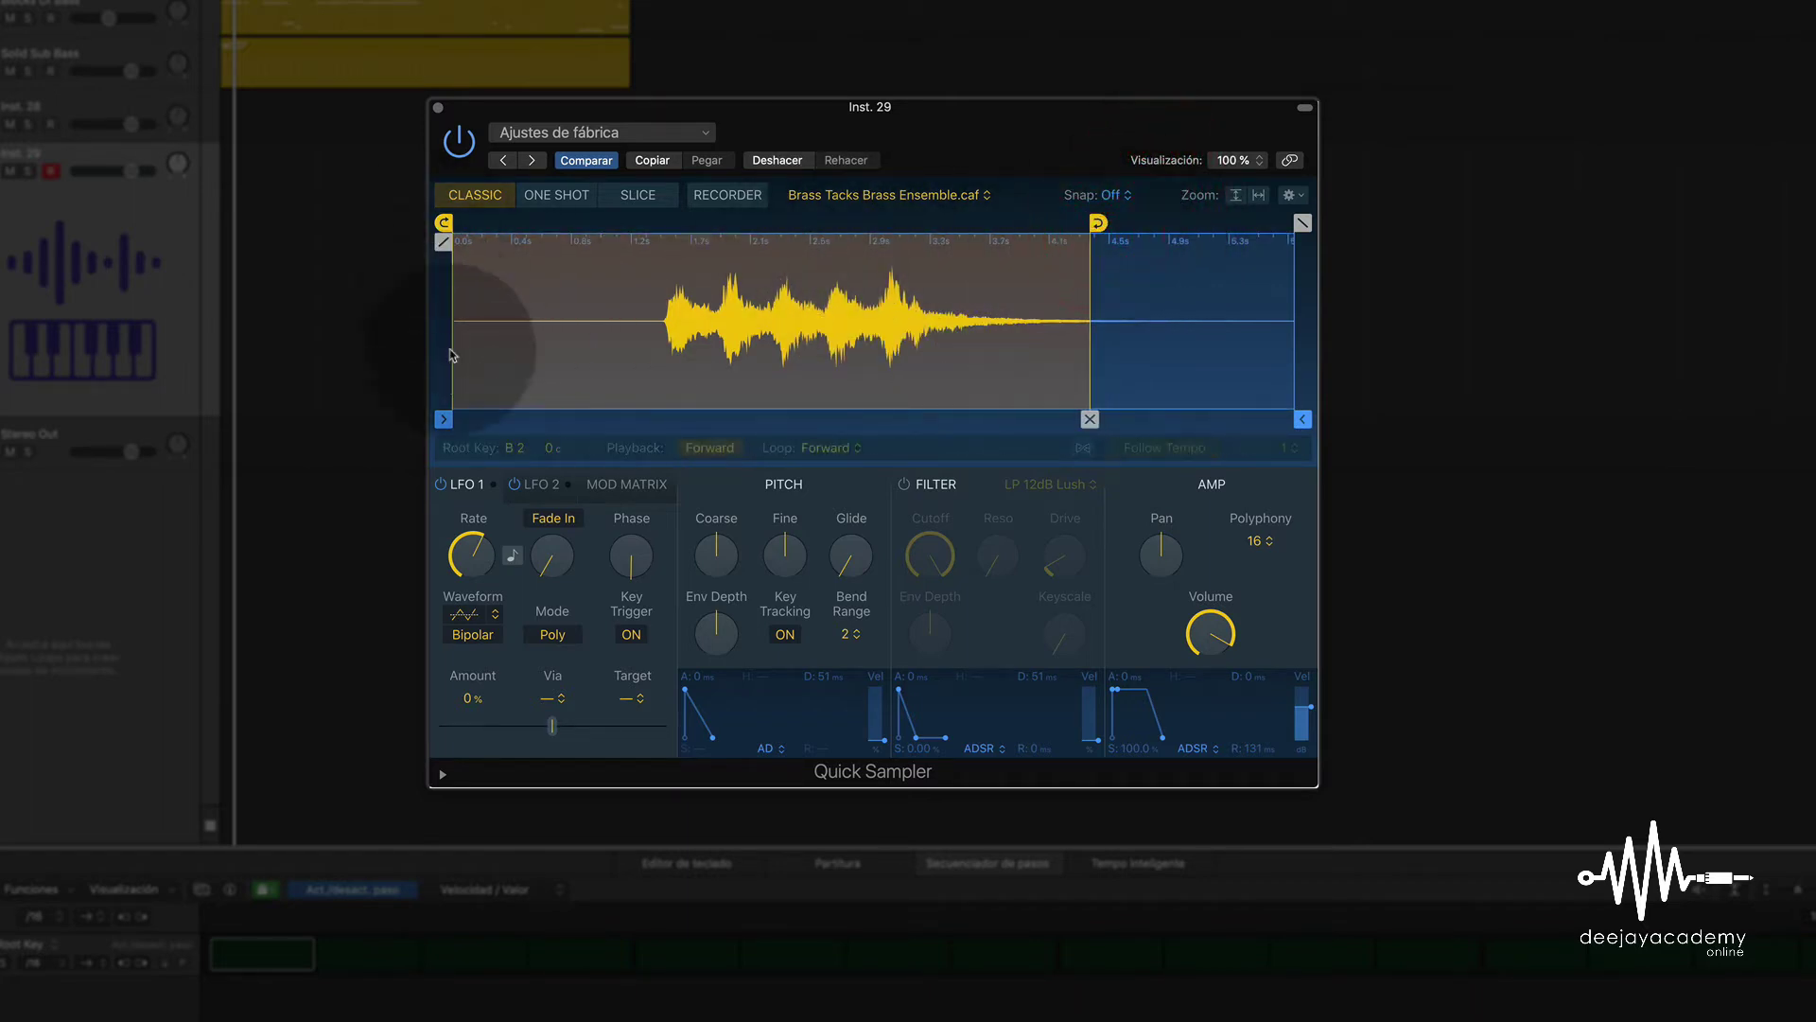
pyautogui.moveTo(444, 420)
pyautogui.mouseDown()
pyautogui.moveTo(736, 430)
pyautogui.moveTo(665, 423)
pyautogui.mouseUp()
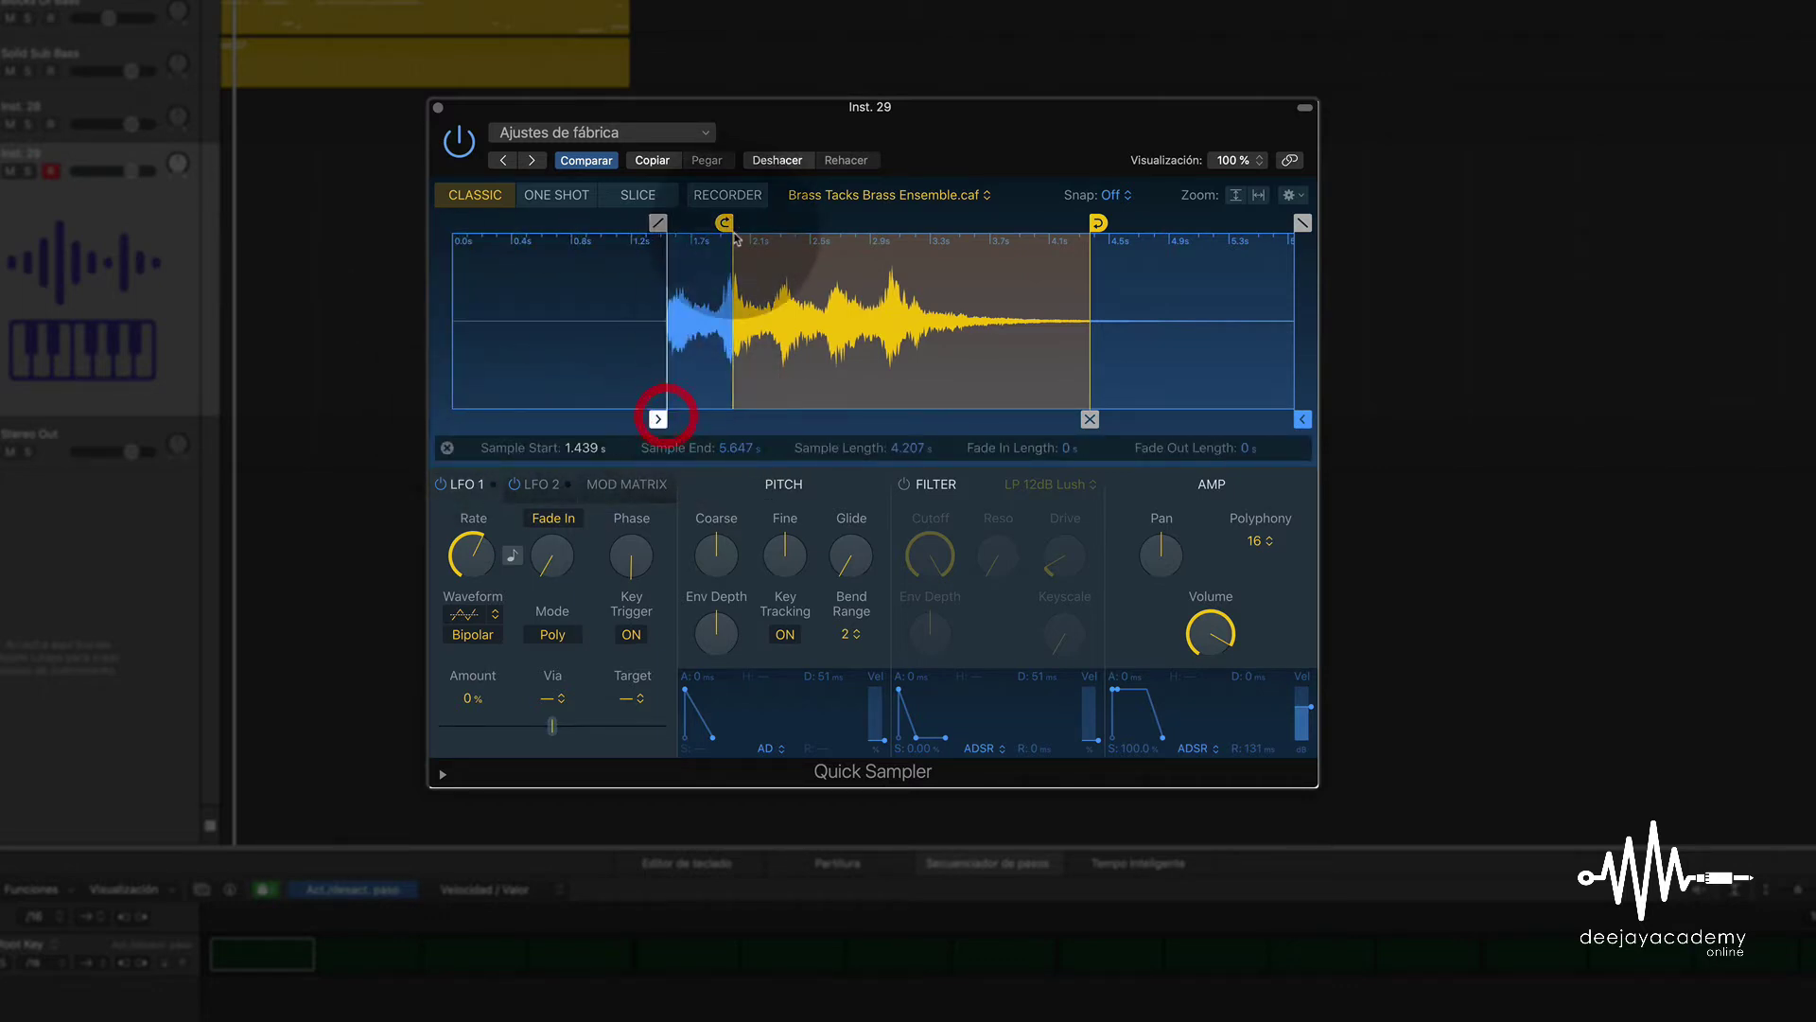
pyautogui.moveTo(724, 222); pyautogui.dragTo(628, 226)
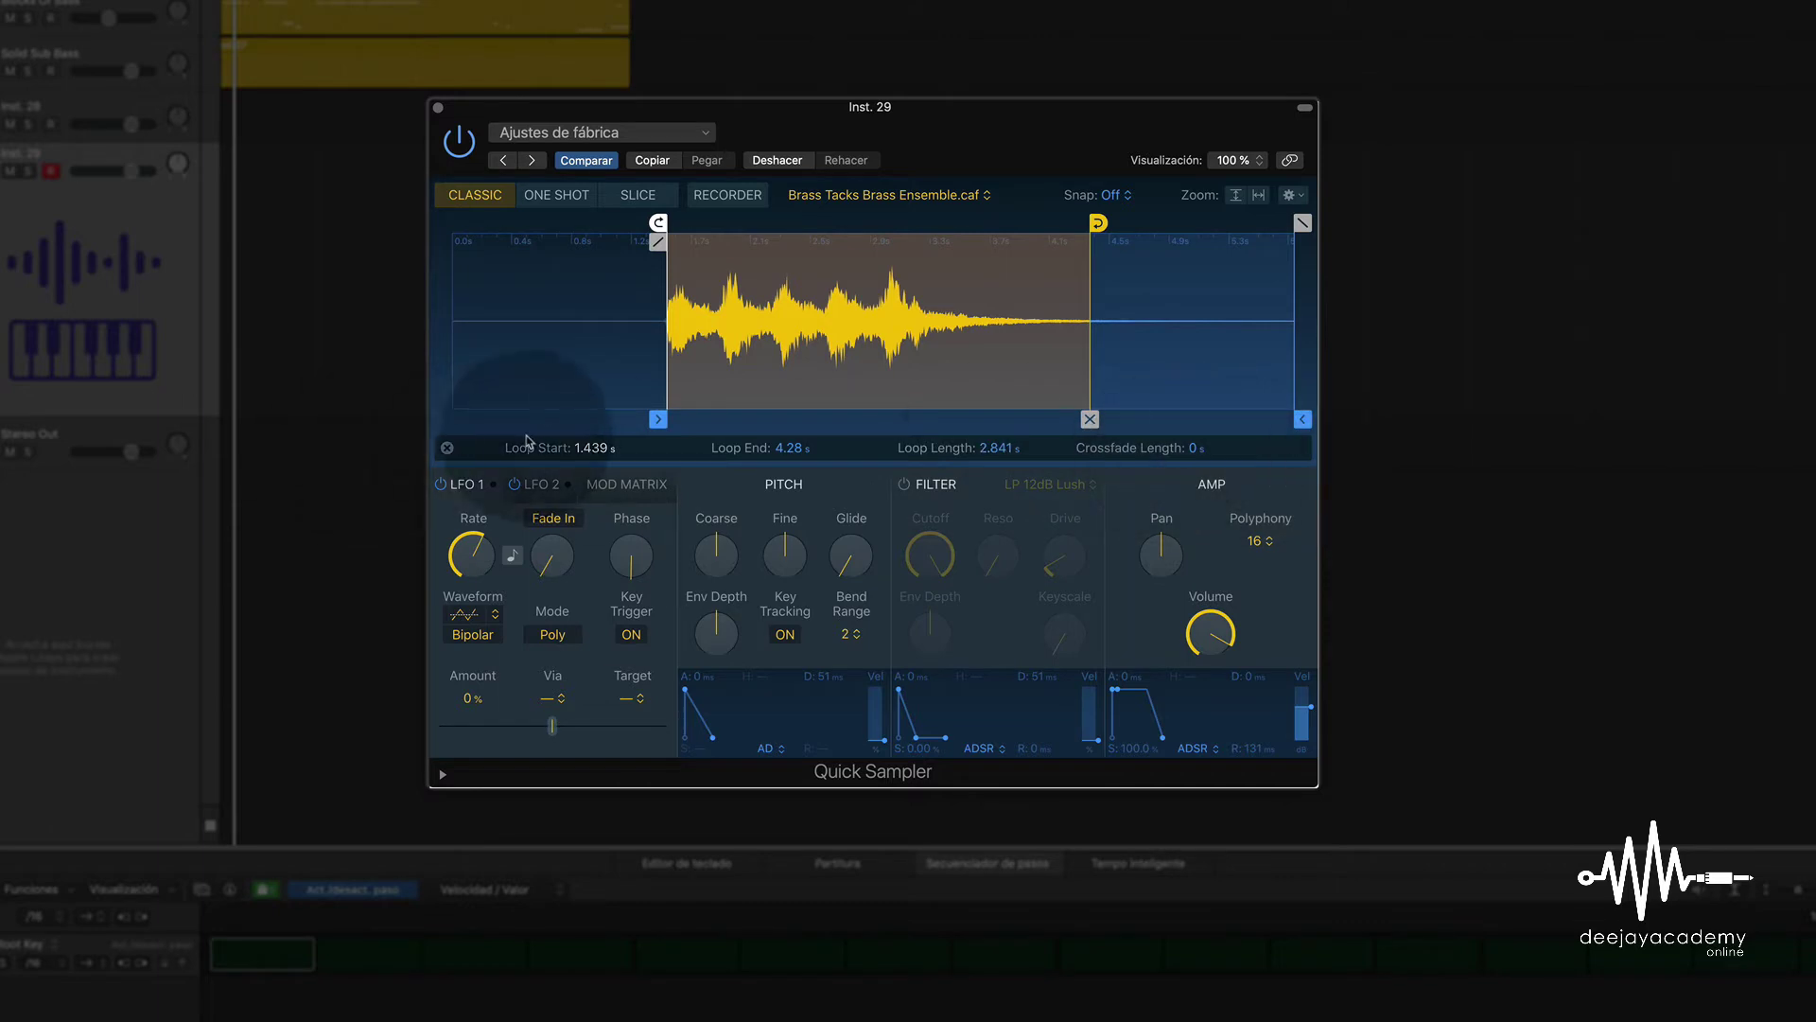
pyautogui.click(449, 447)
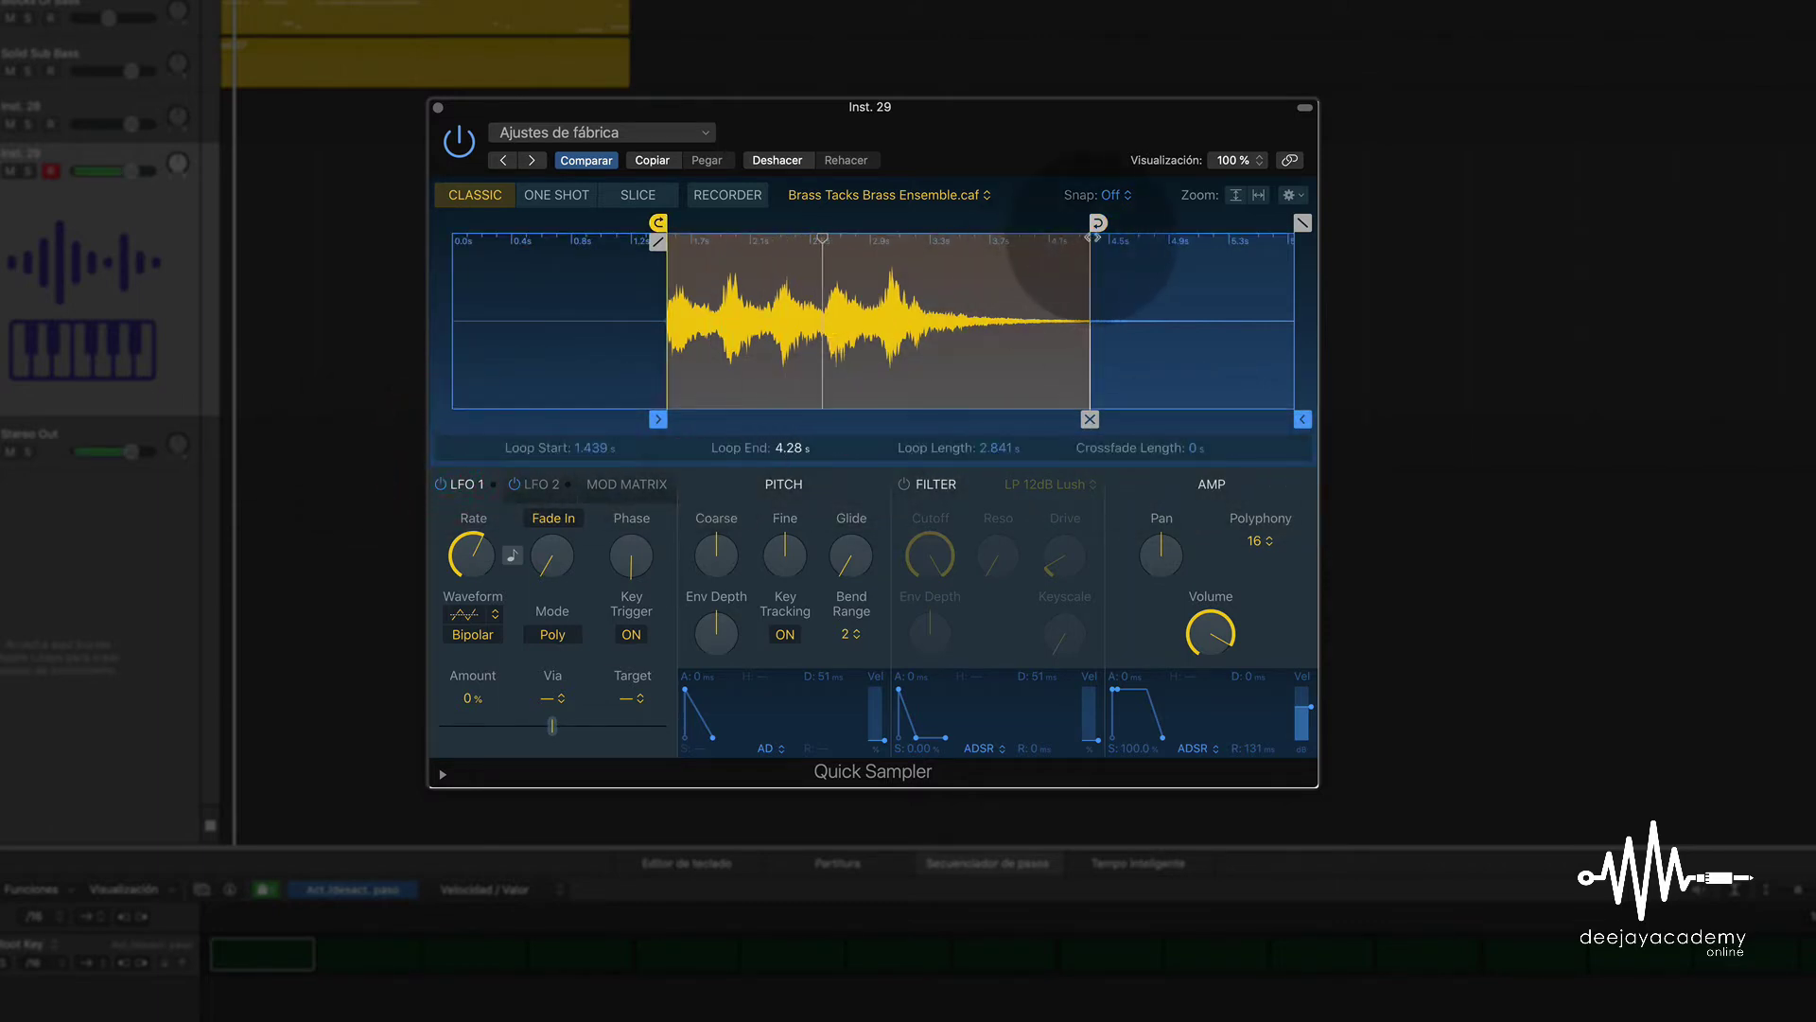
pyautogui.moveTo(1090, 244); pyautogui.dragTo(878, 243)
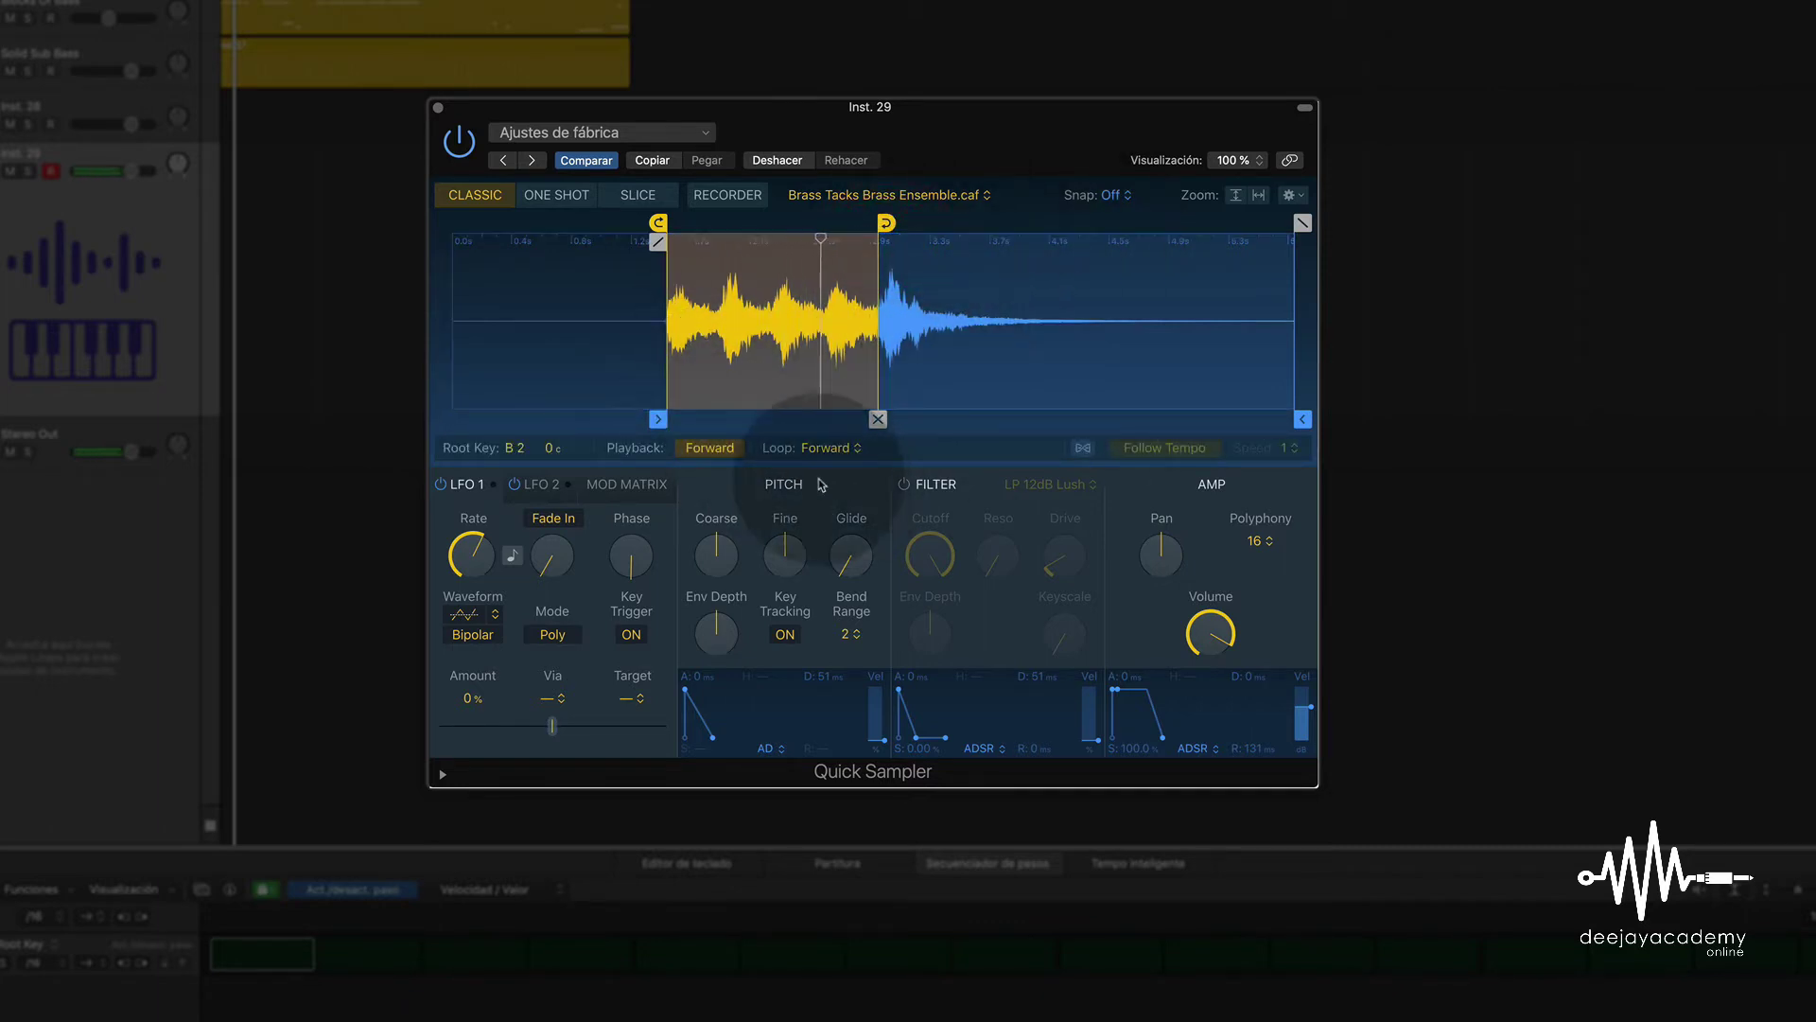
# - Try Reverse for both loop and playback, leaving the loop mode on Alternate and the playback direction on Forward
pyautogui.click(832, 449)
pyautogui.click(851, 470)
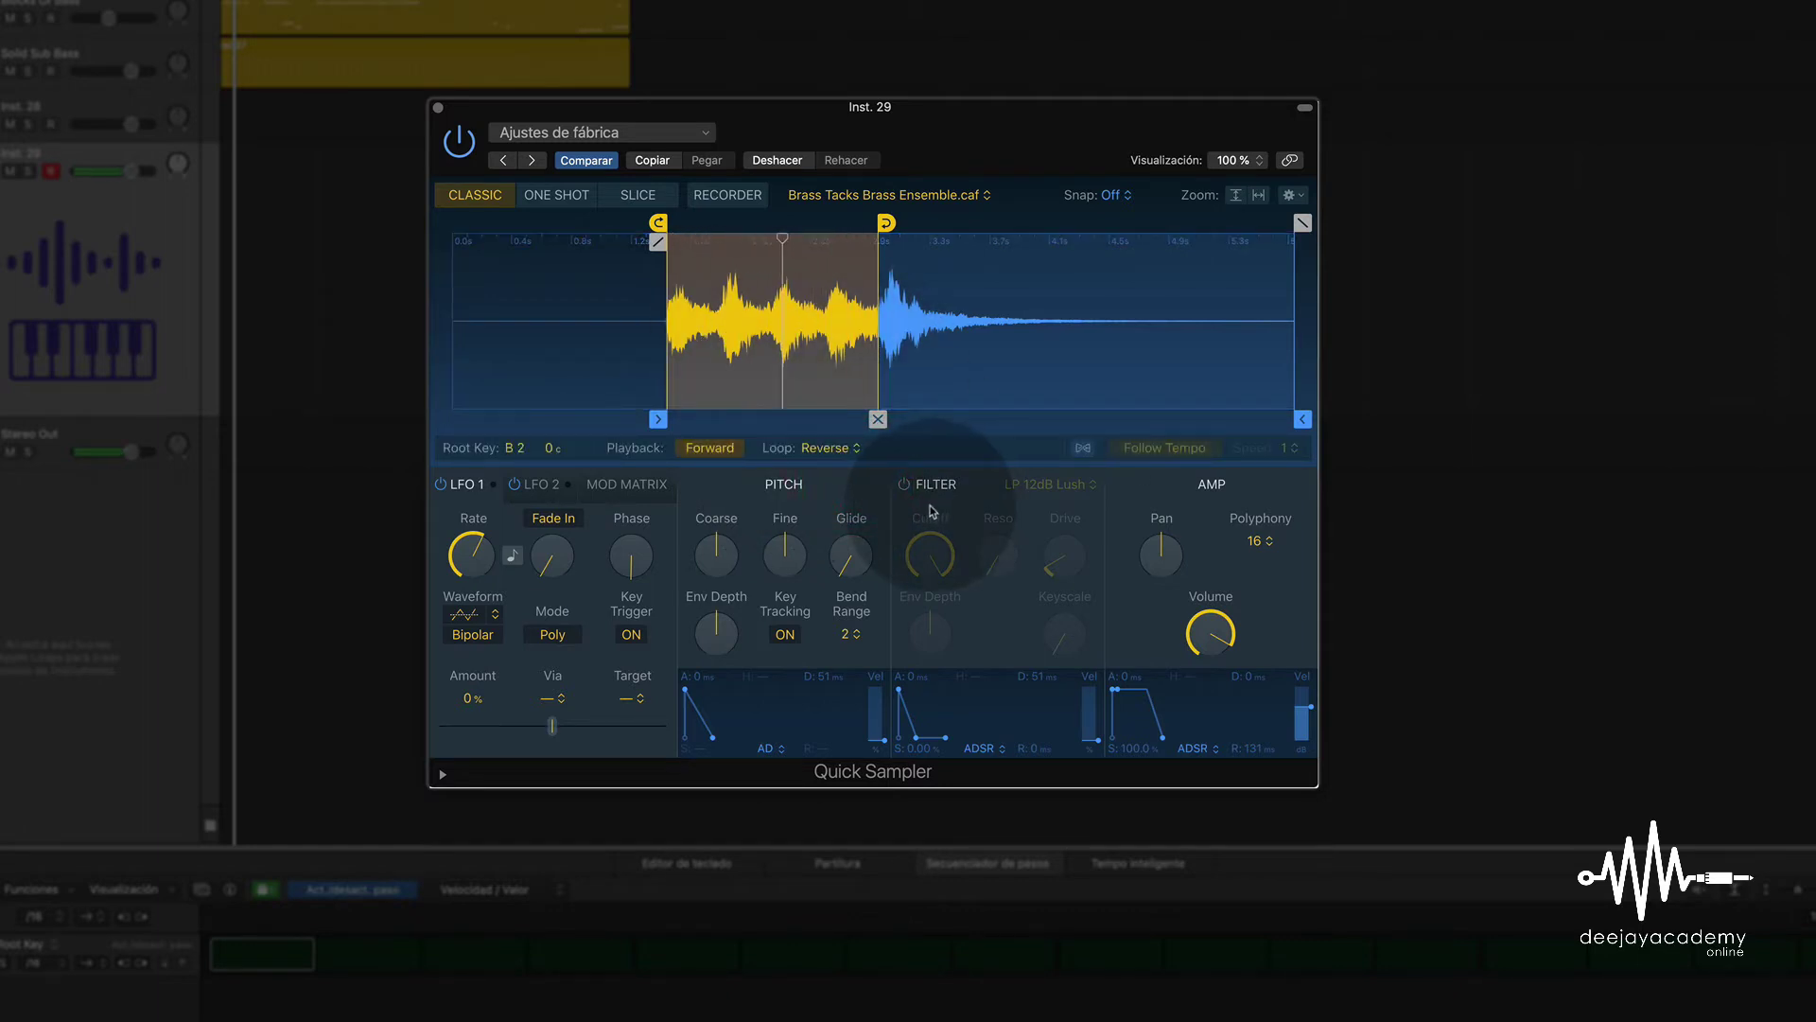
pyautogui.click(826, 453)
pyautogui.click(851, 478)
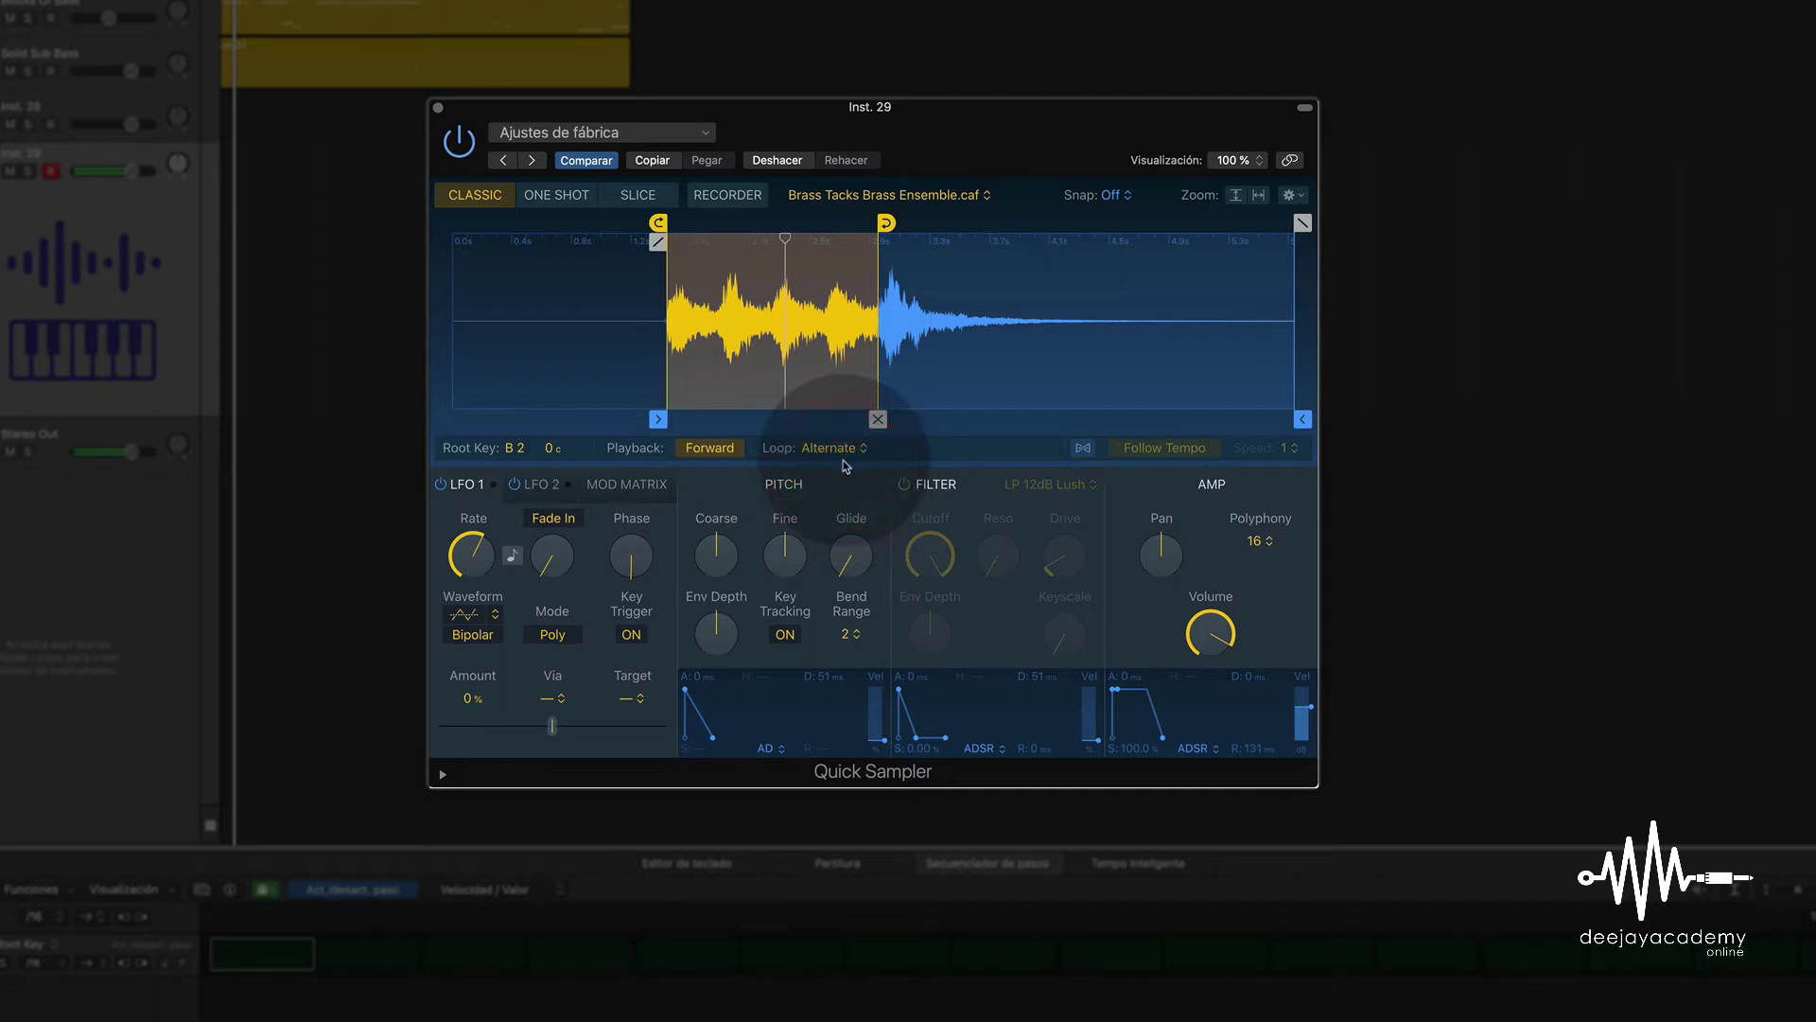
pyautogui.click(727, 450)
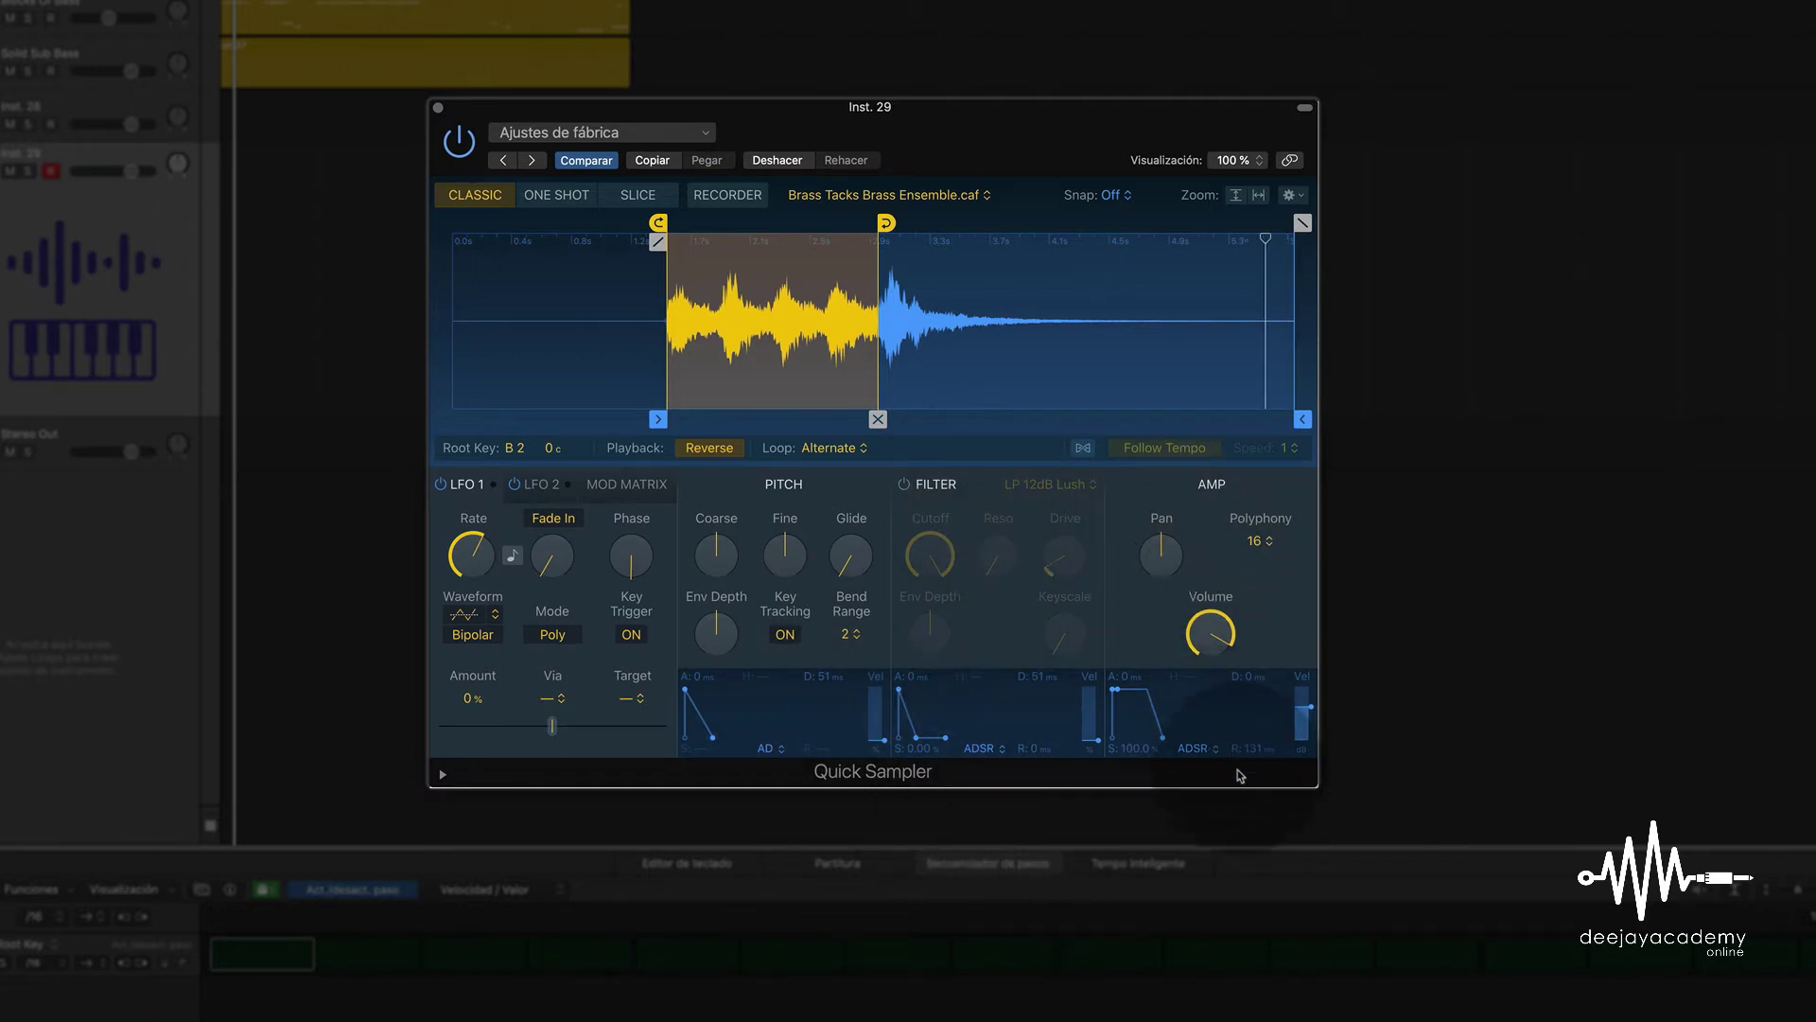
pyautogui.click(725, 447)
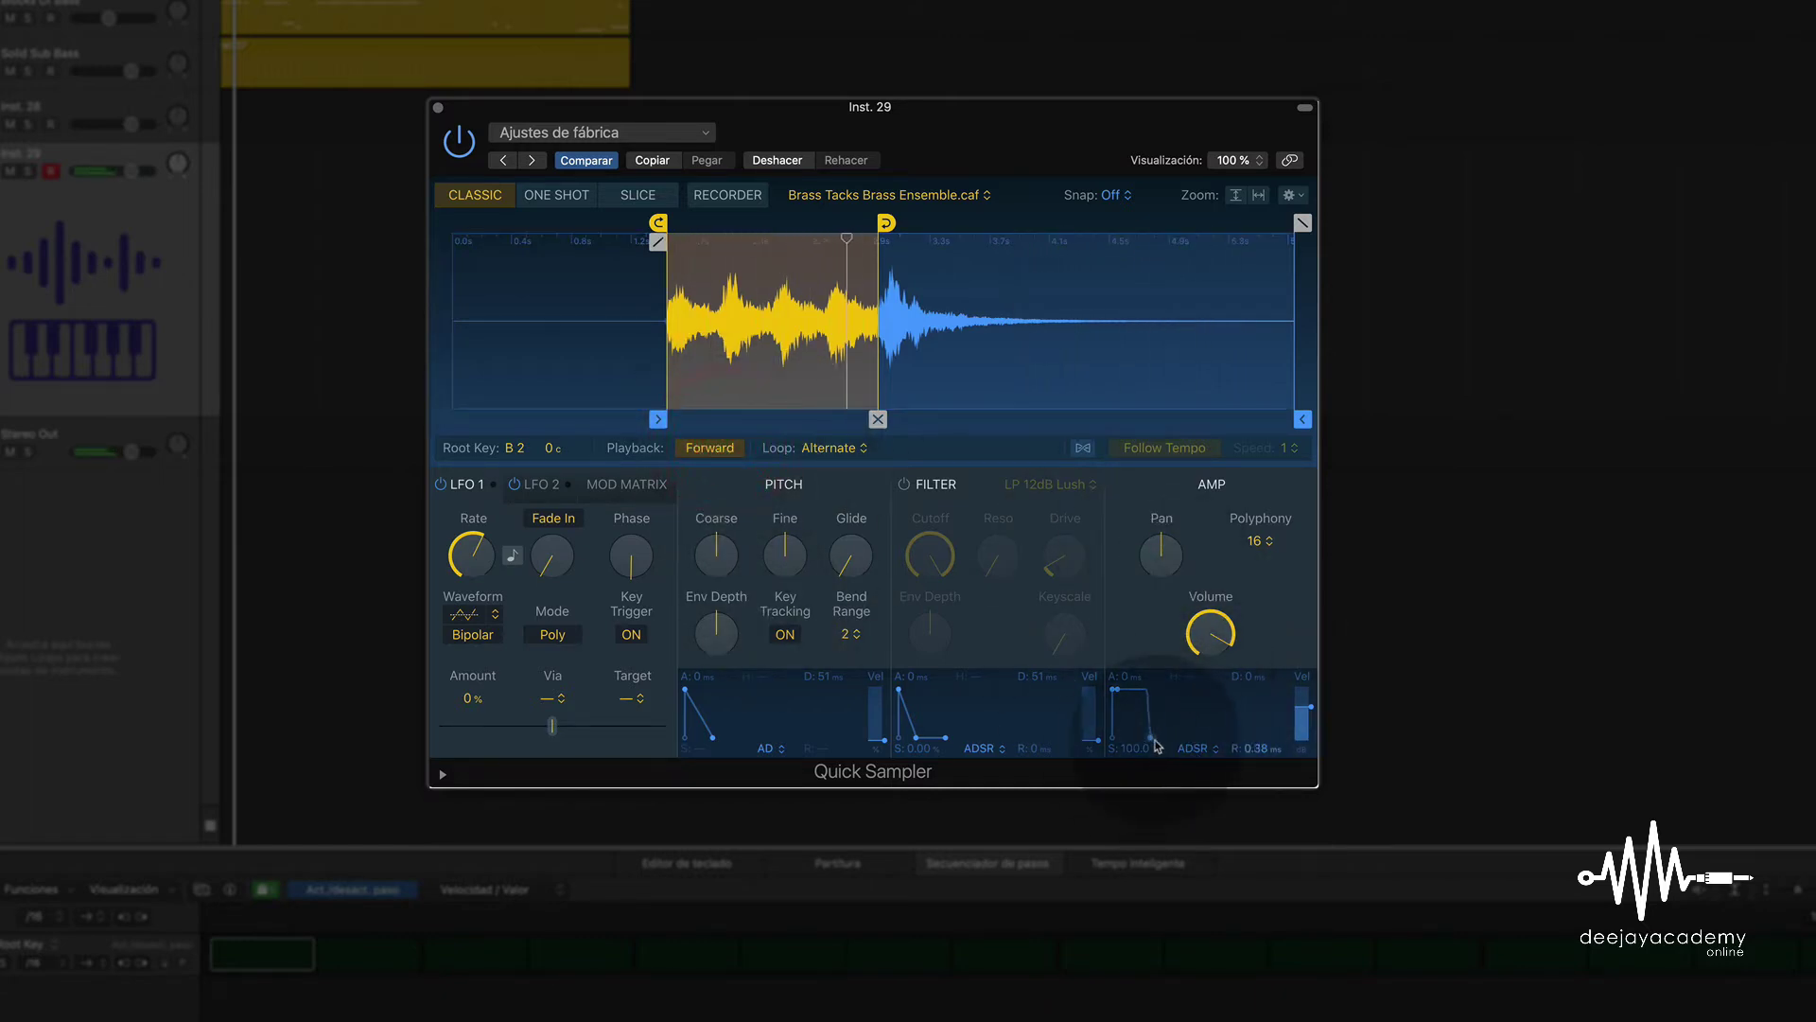
# - Tighten the amp envelope by lowering decay to 0 ms and sustain to about 0.05%
pyautogui.moveTo(1126, 749); pyautogui.dragTo(1118, 721)
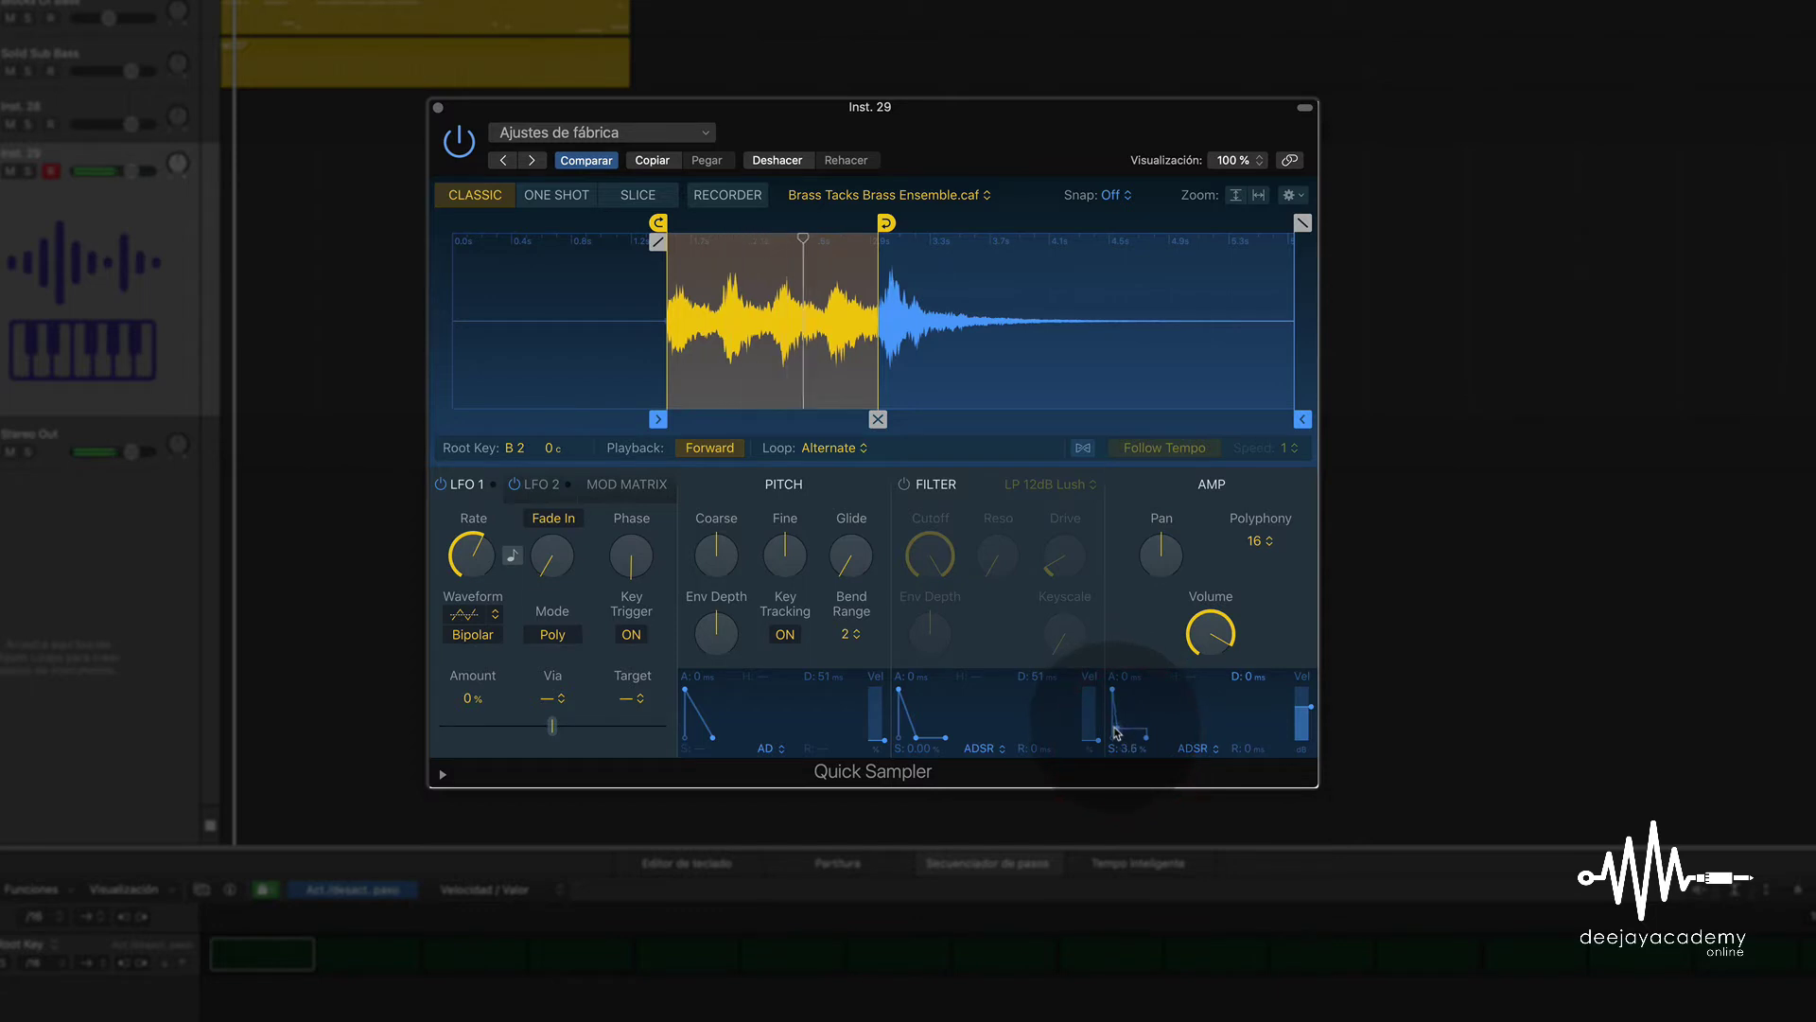
pyautogui.click(1119, 733)
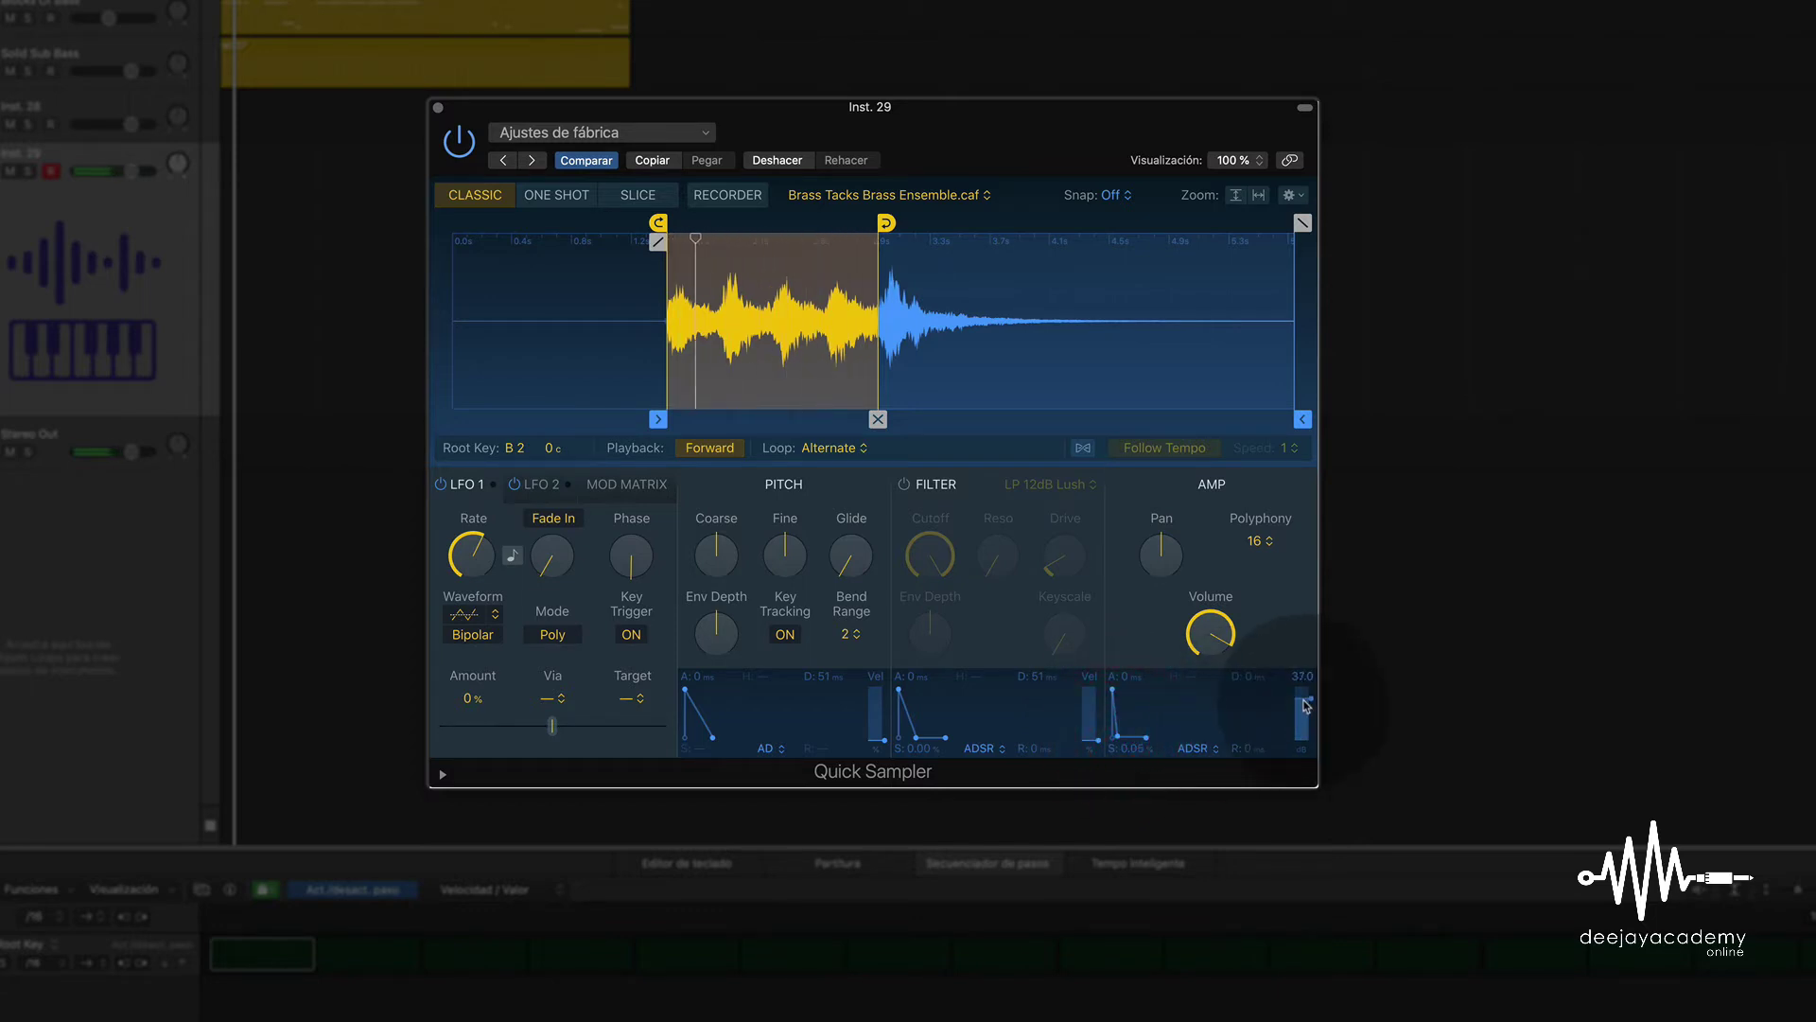
# - Try No Loop and set the loop mode to Forward, with the amp envelope's decay at about 3131 ms and sustain at about 17.4%
pyautogui.click(837, 448)
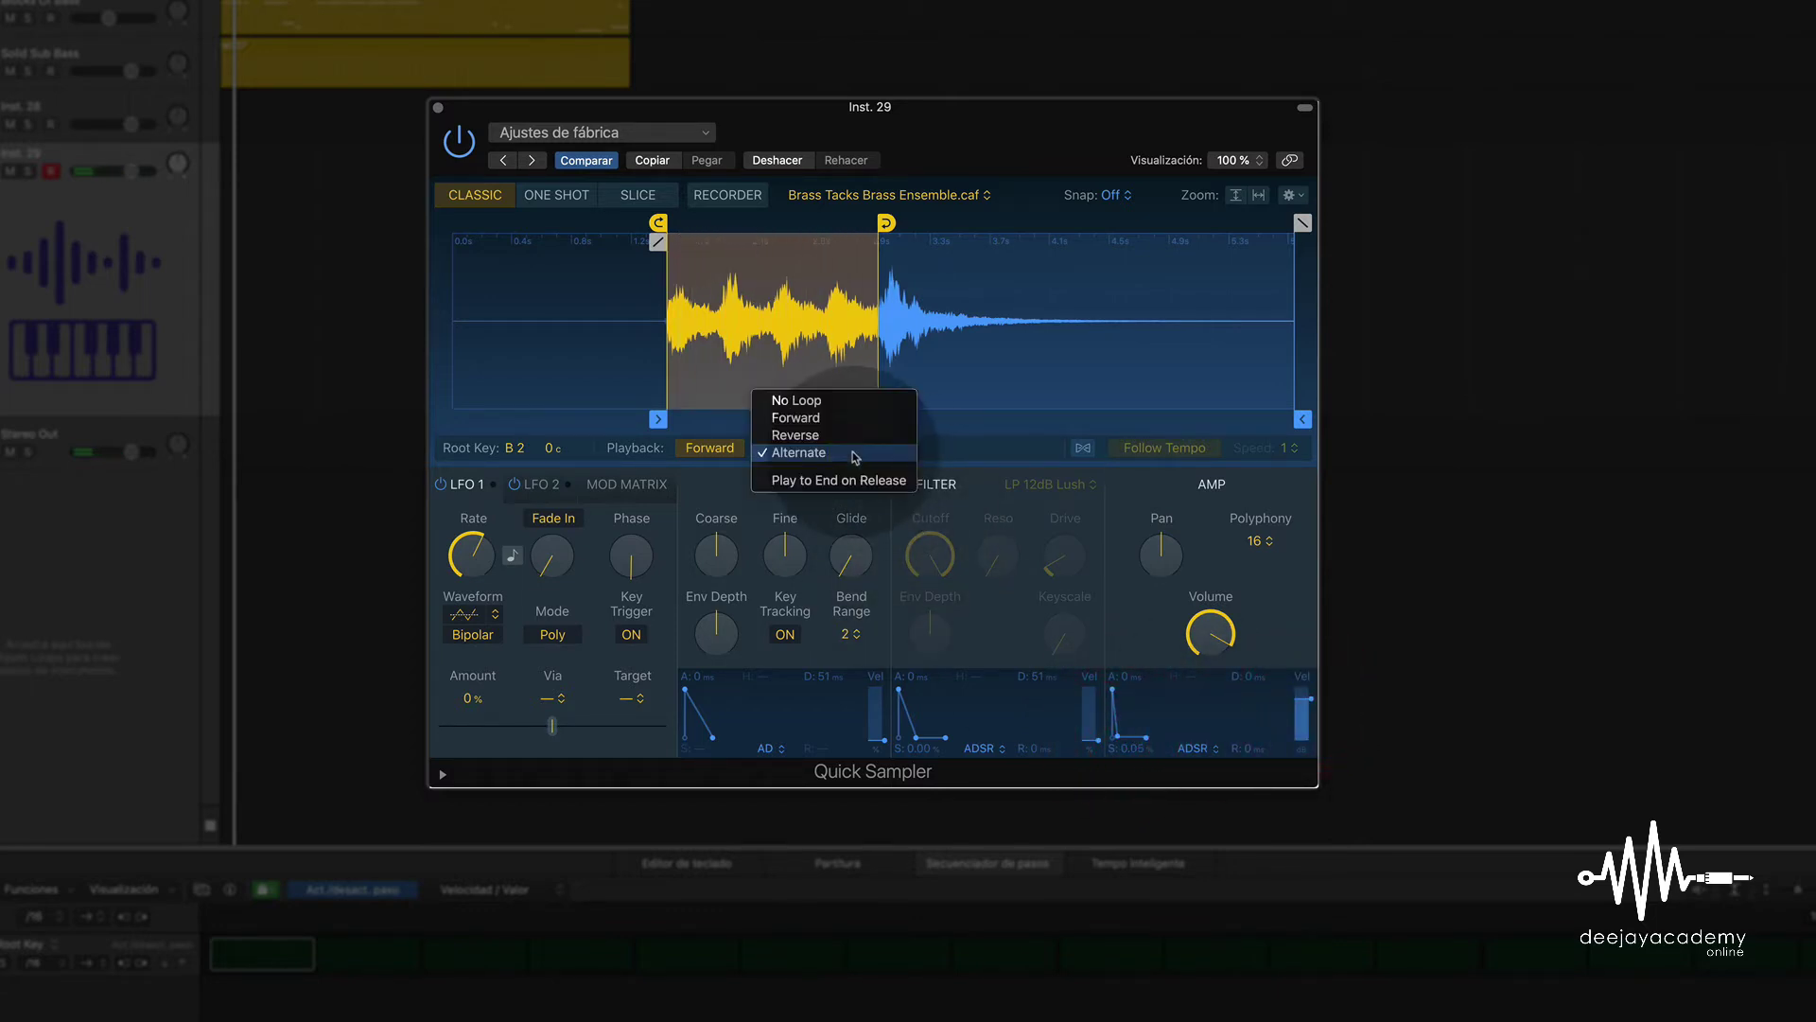
pyautogui.click(820, 399)
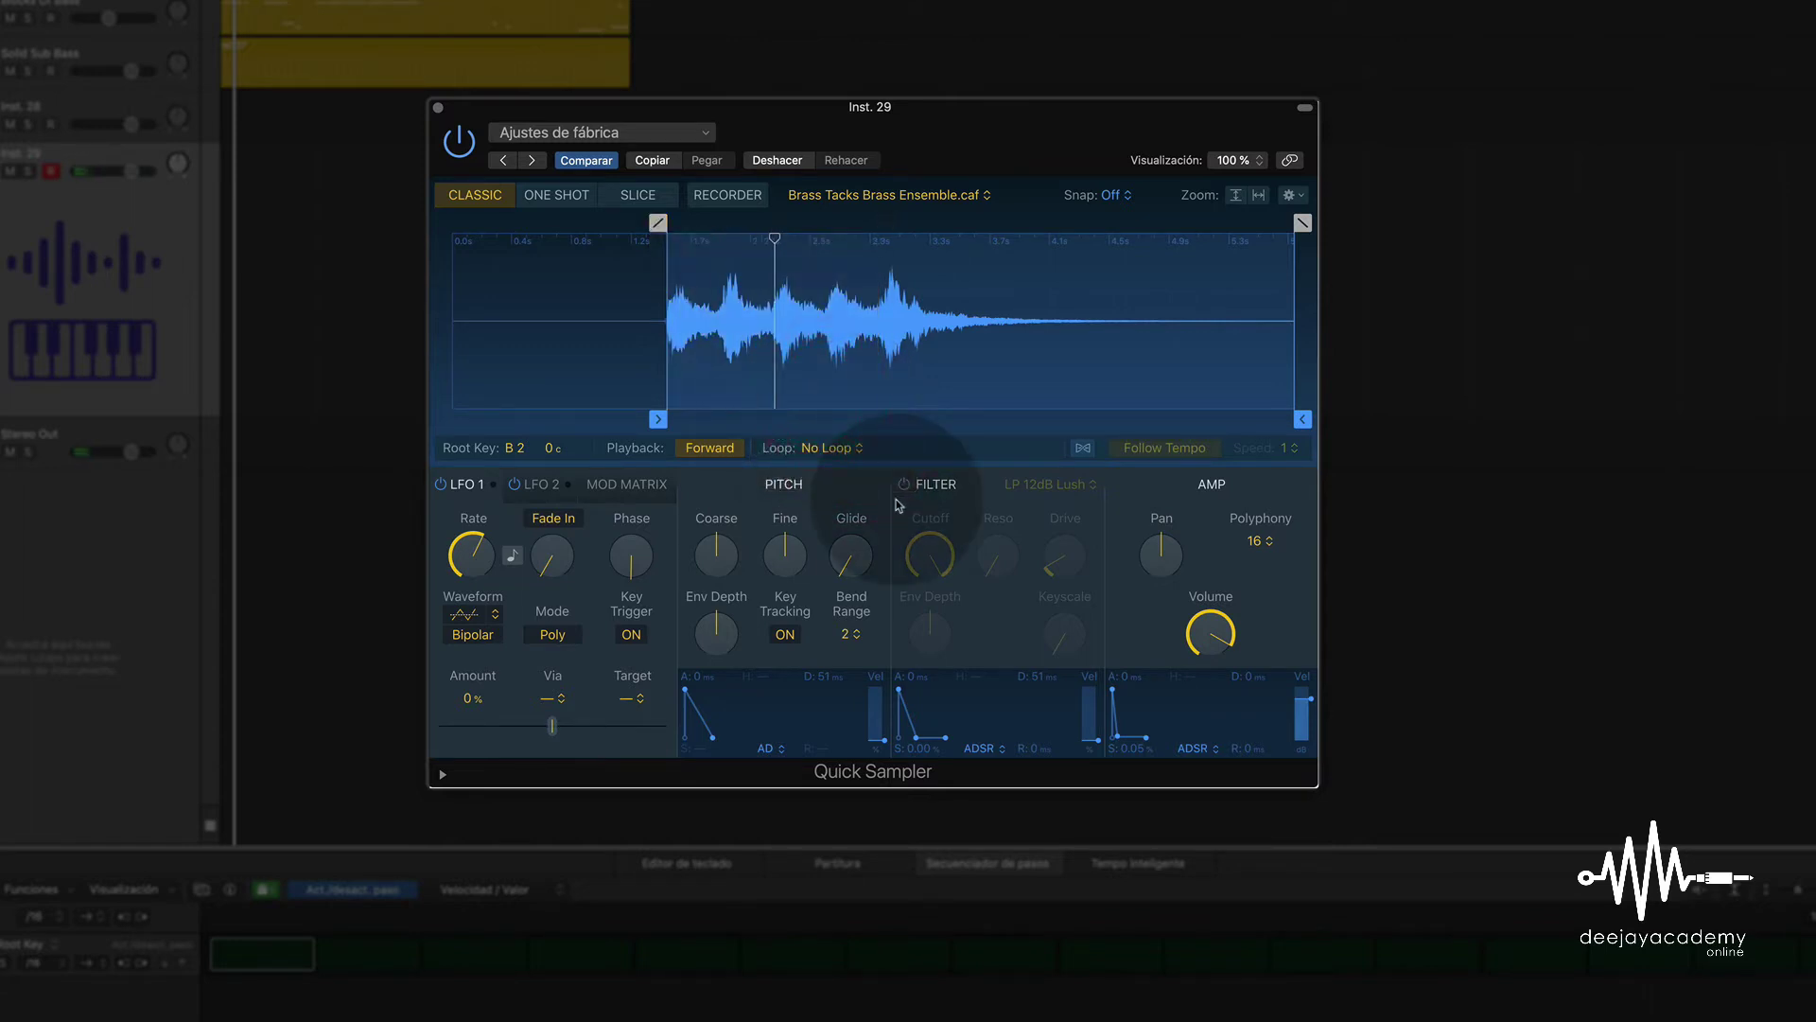
pyautogui.click(850, 444)
pyautogui.click(859, 473)
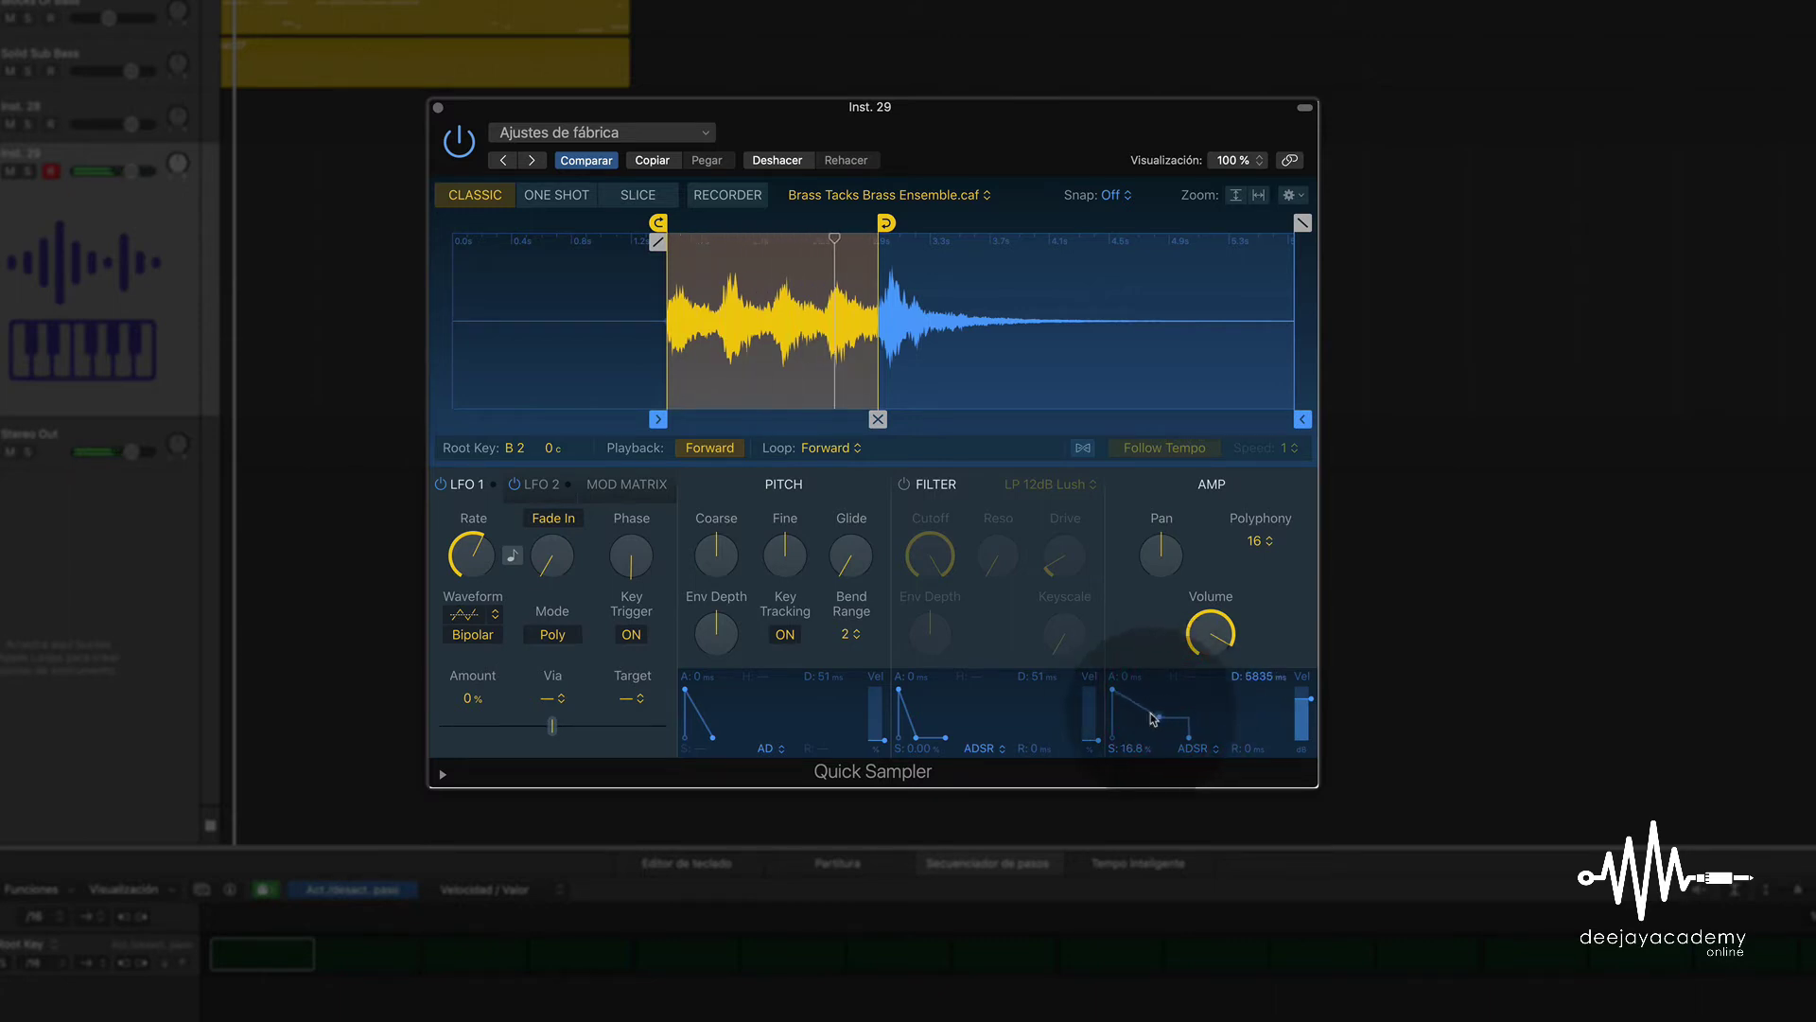
pyautogui.click(1147, 711)
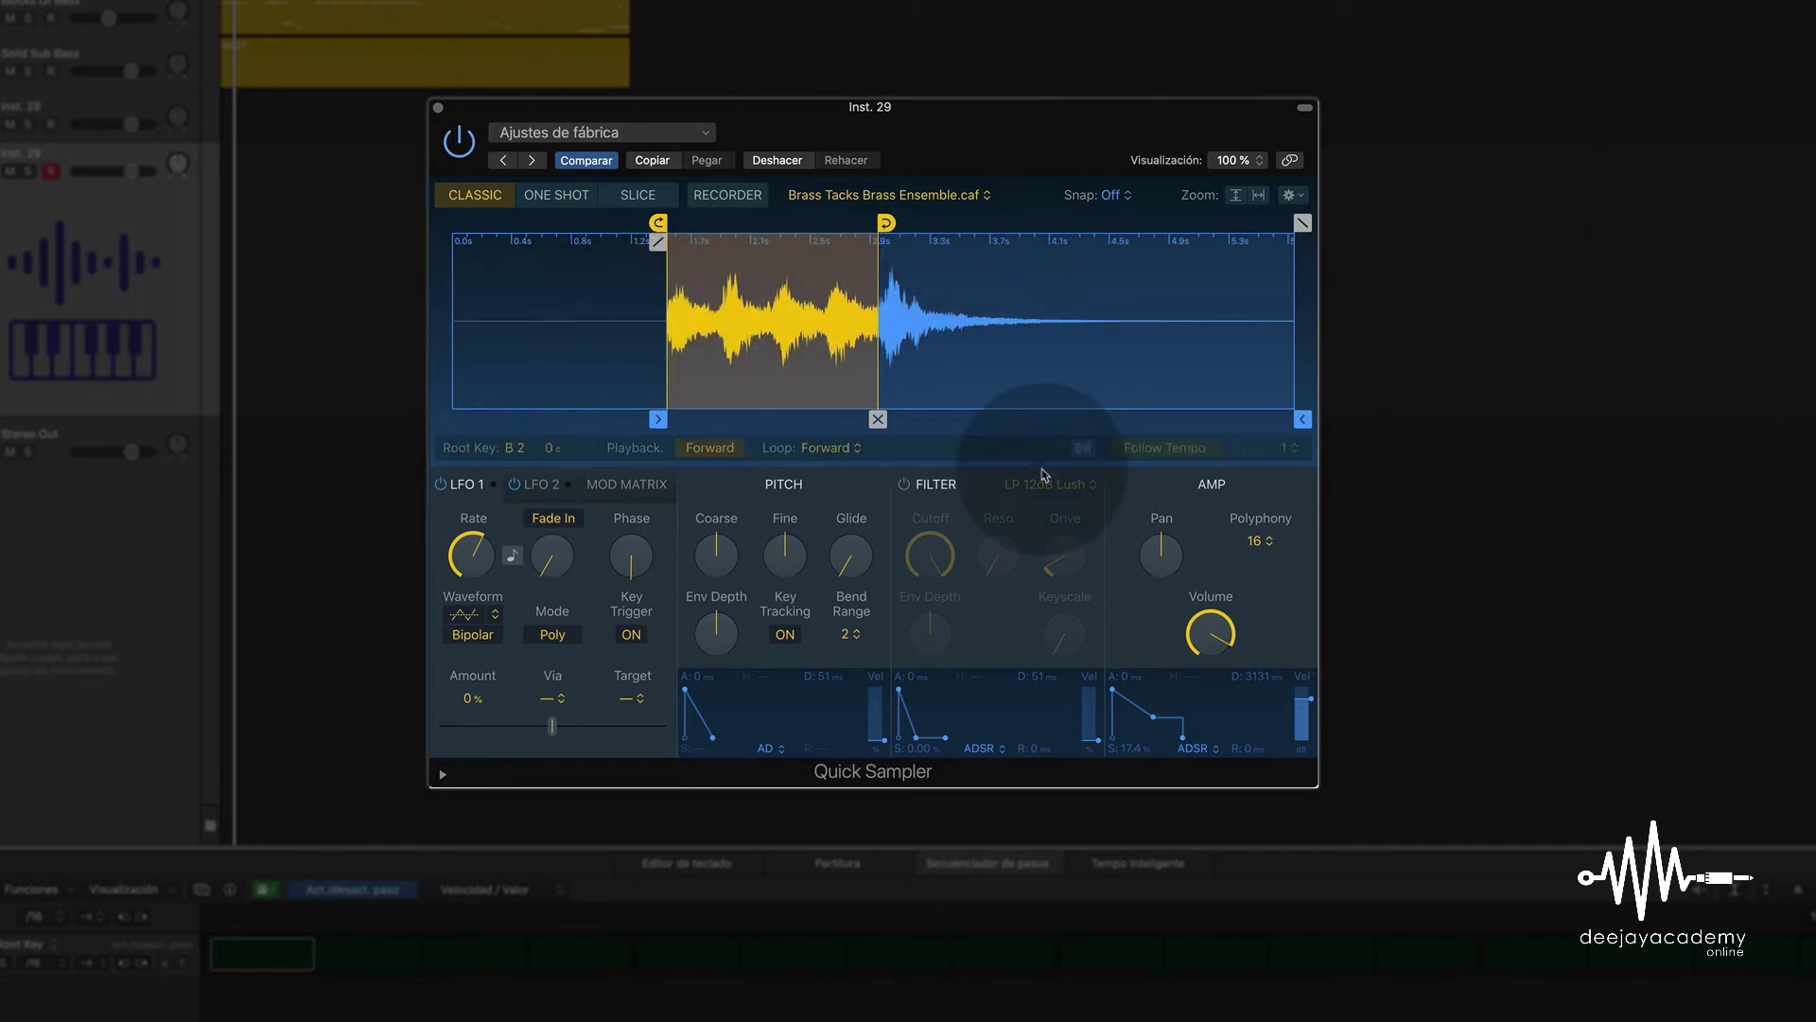
# - Enable the filter and make LFO 1 modulate the filter cutoff by about +61.3% at a faster rate
pyautogui.click(904, 484)
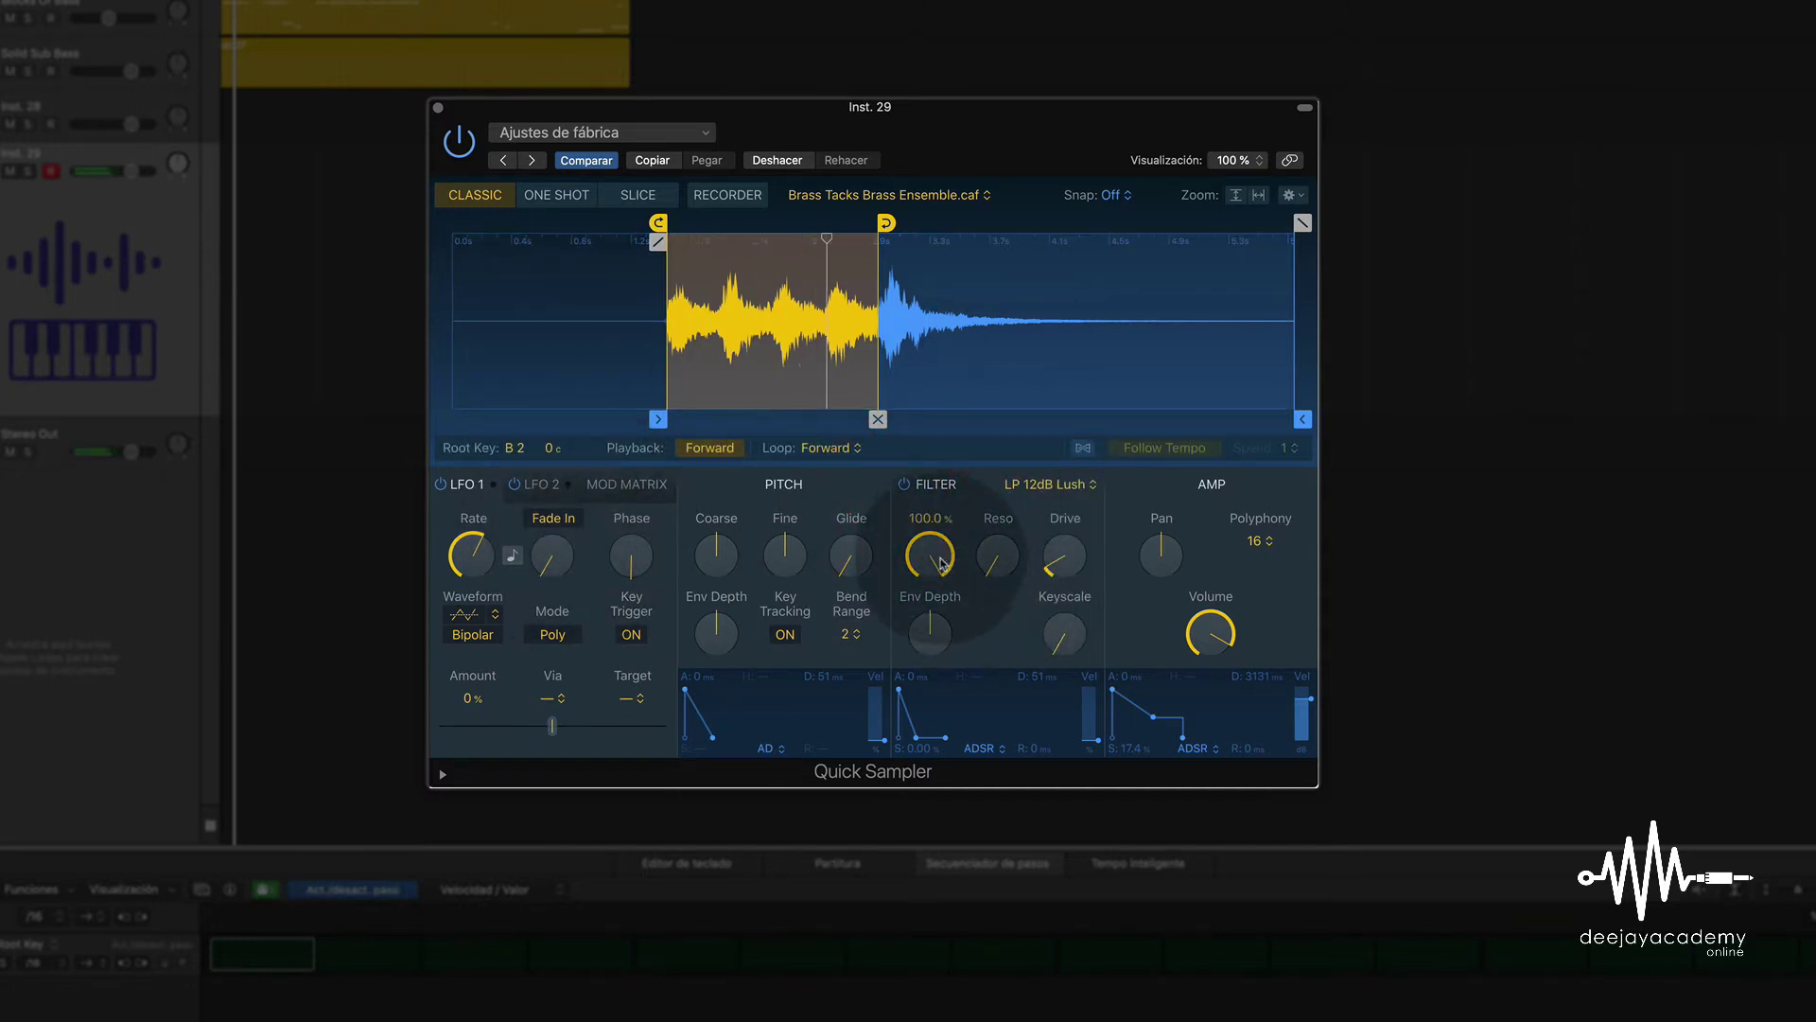
pyautogui.click(631, 698)
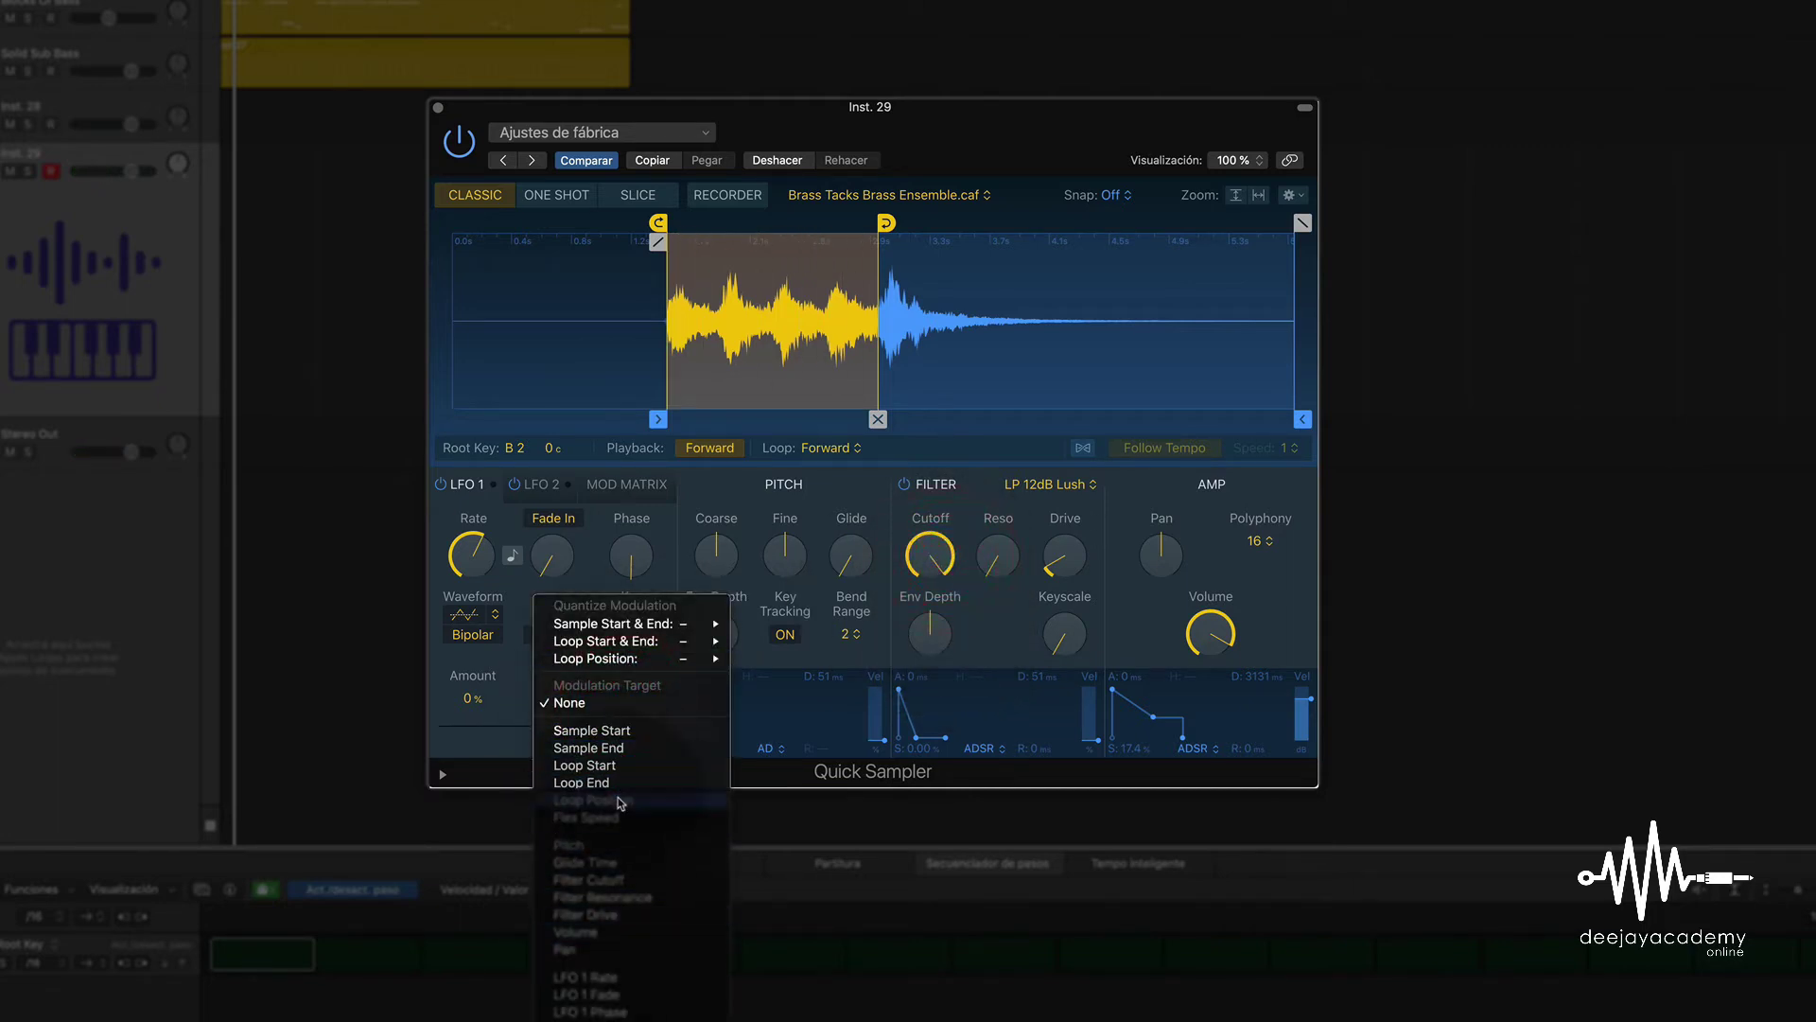
pyautogui.click(647, 882)
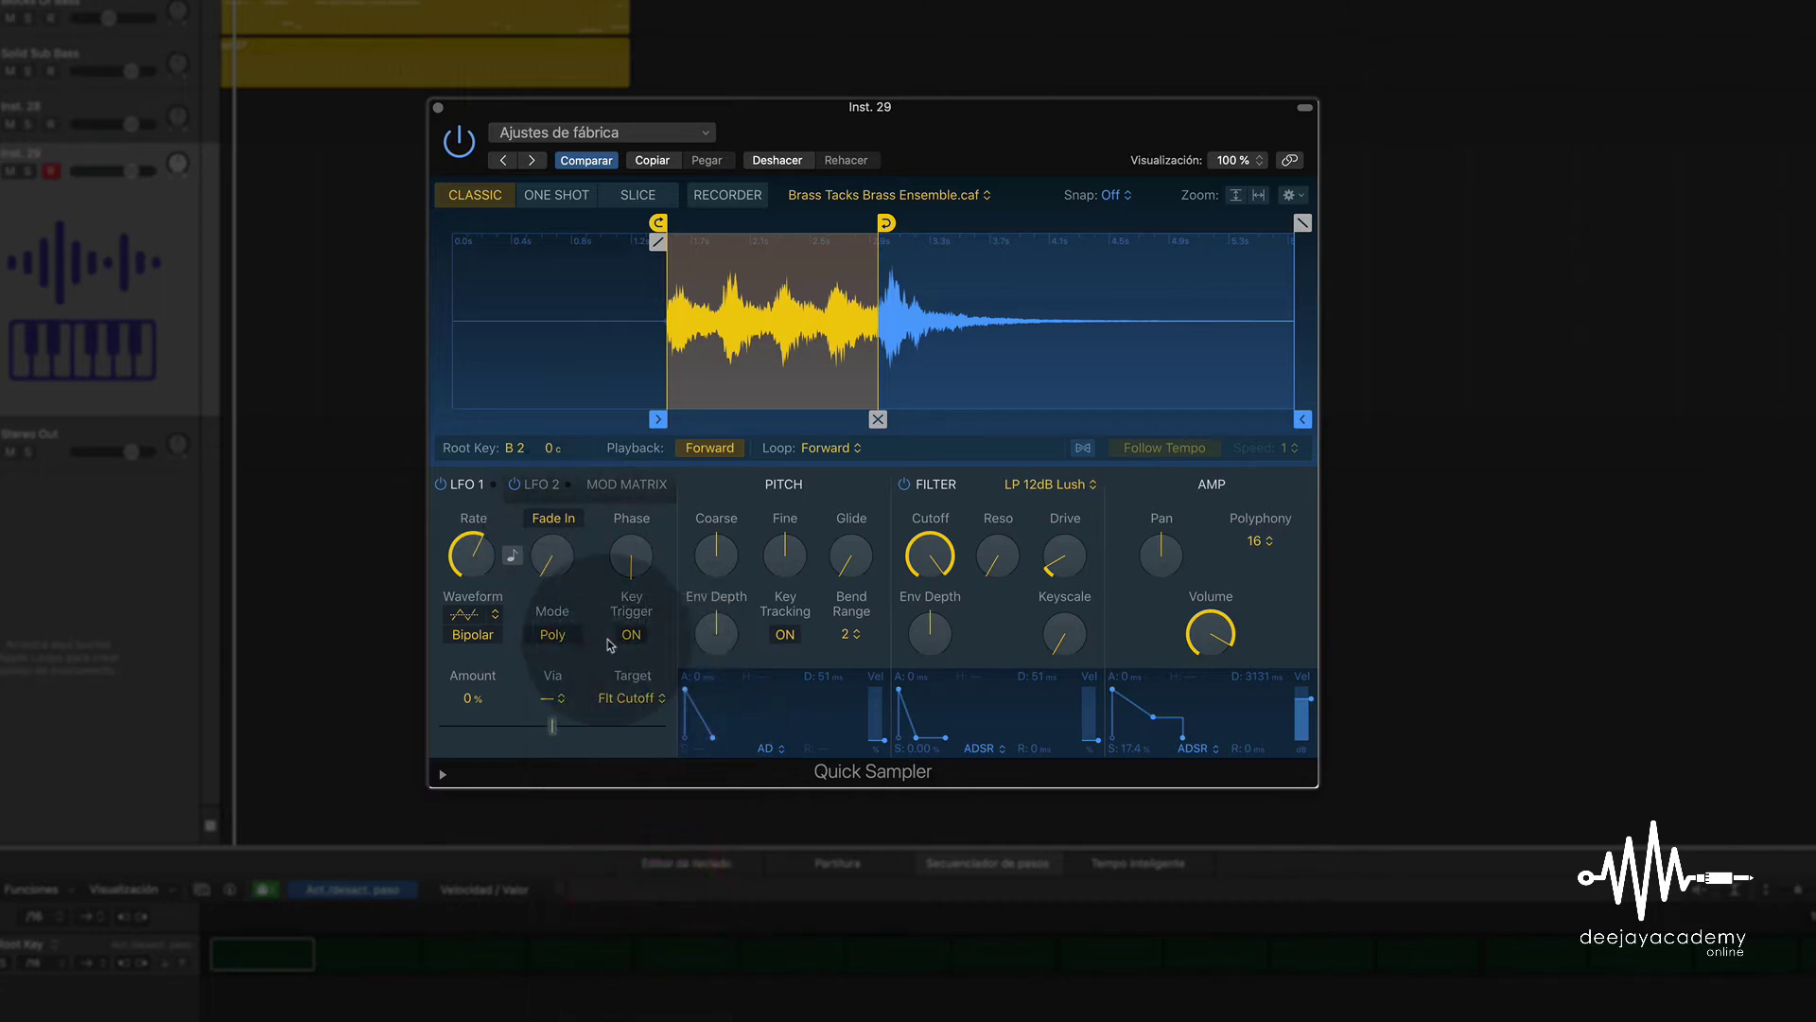
pyautogui.moveTo(553, 725); pyautogui.dragTo(621, 726)
pyautogui.moveTo(943, 587)
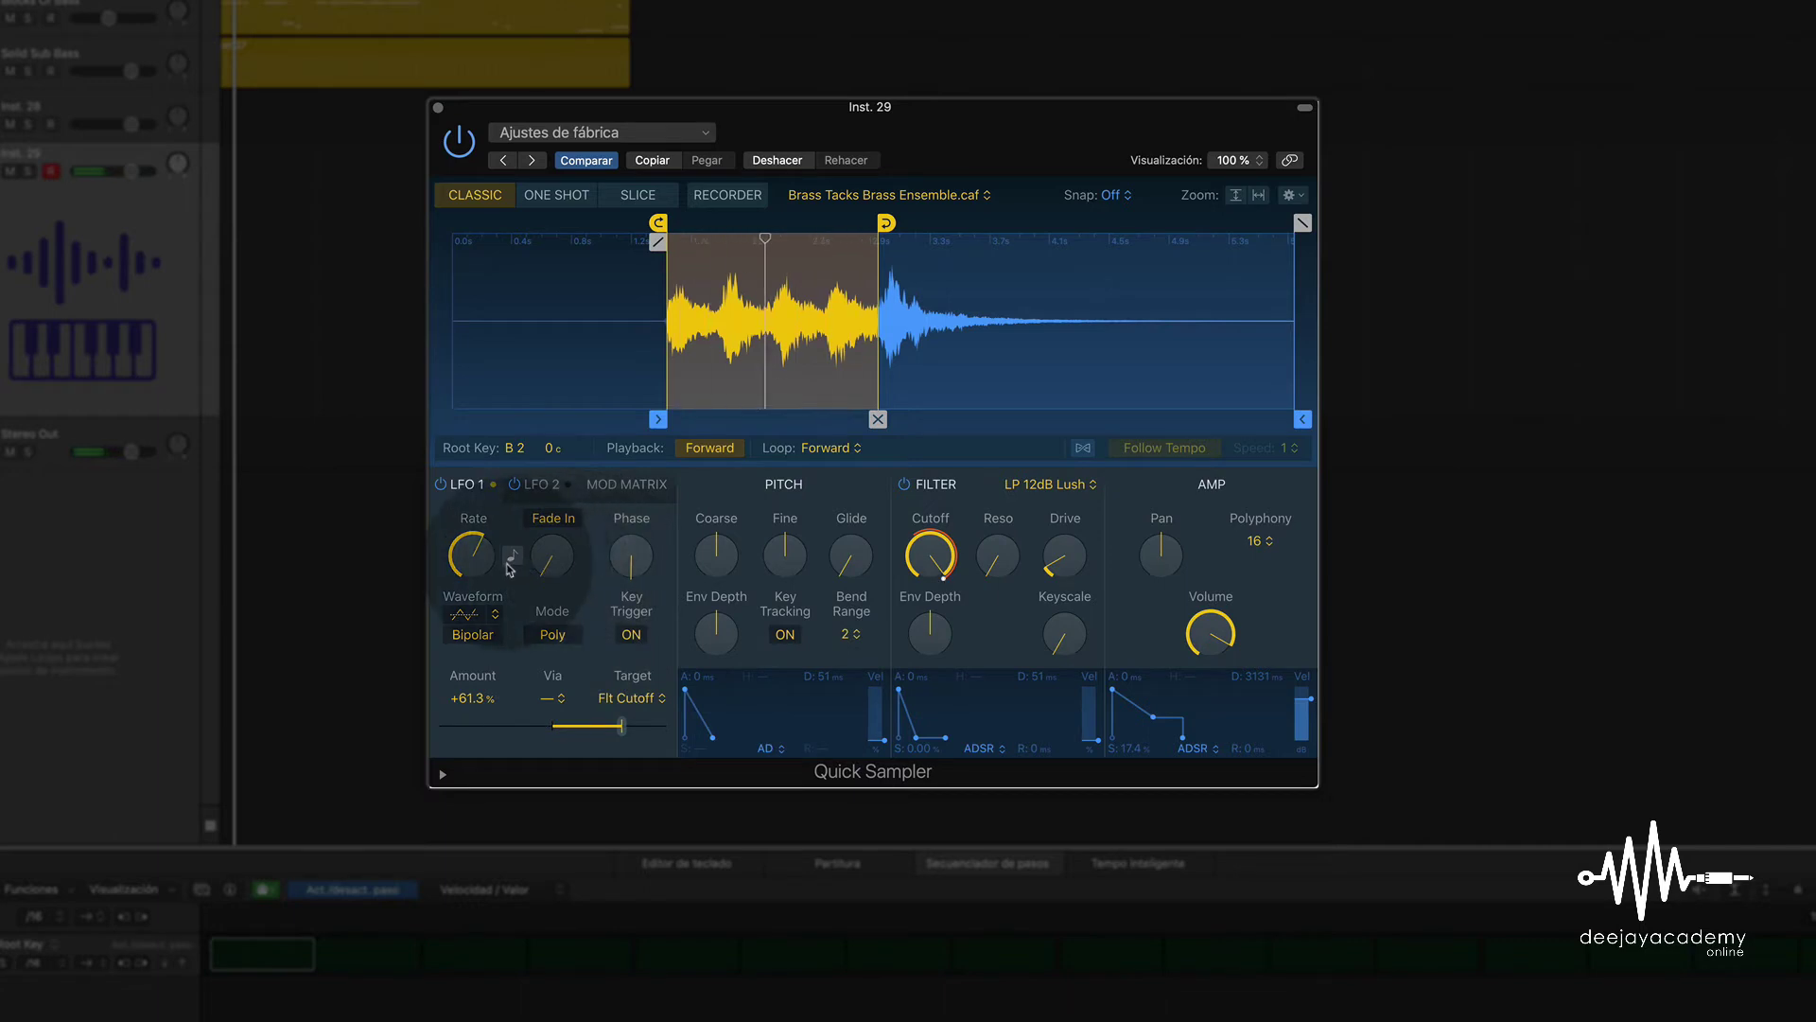
pyautogui.moveTo(472, 556)
pyautogui.moveTo(481, 554); pyautogui.dragTo(503, 494)
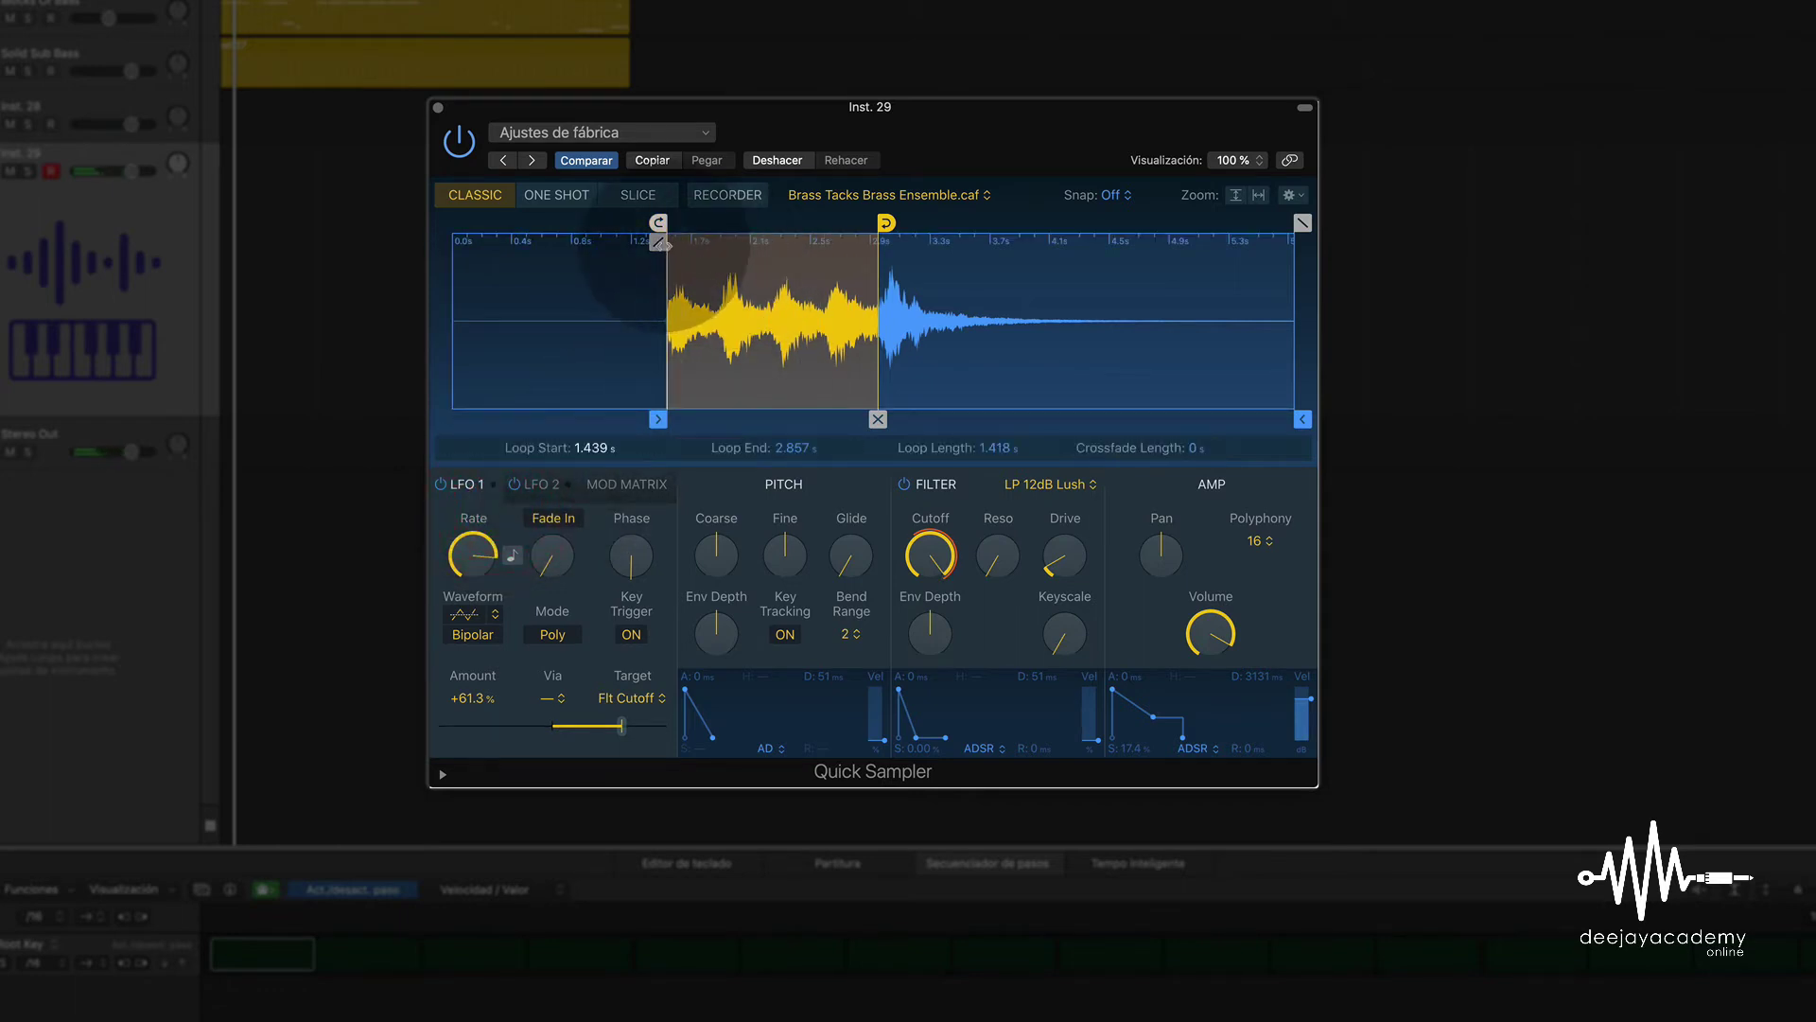
# - Narrow the loop to about 1.943–2.293 s and end the sample at about 2.951 s, with fades of about 0.504 s in and 0.293 s out
pyautogui.moveTo(659, 241); pyautogui.dragTo(661, 243)
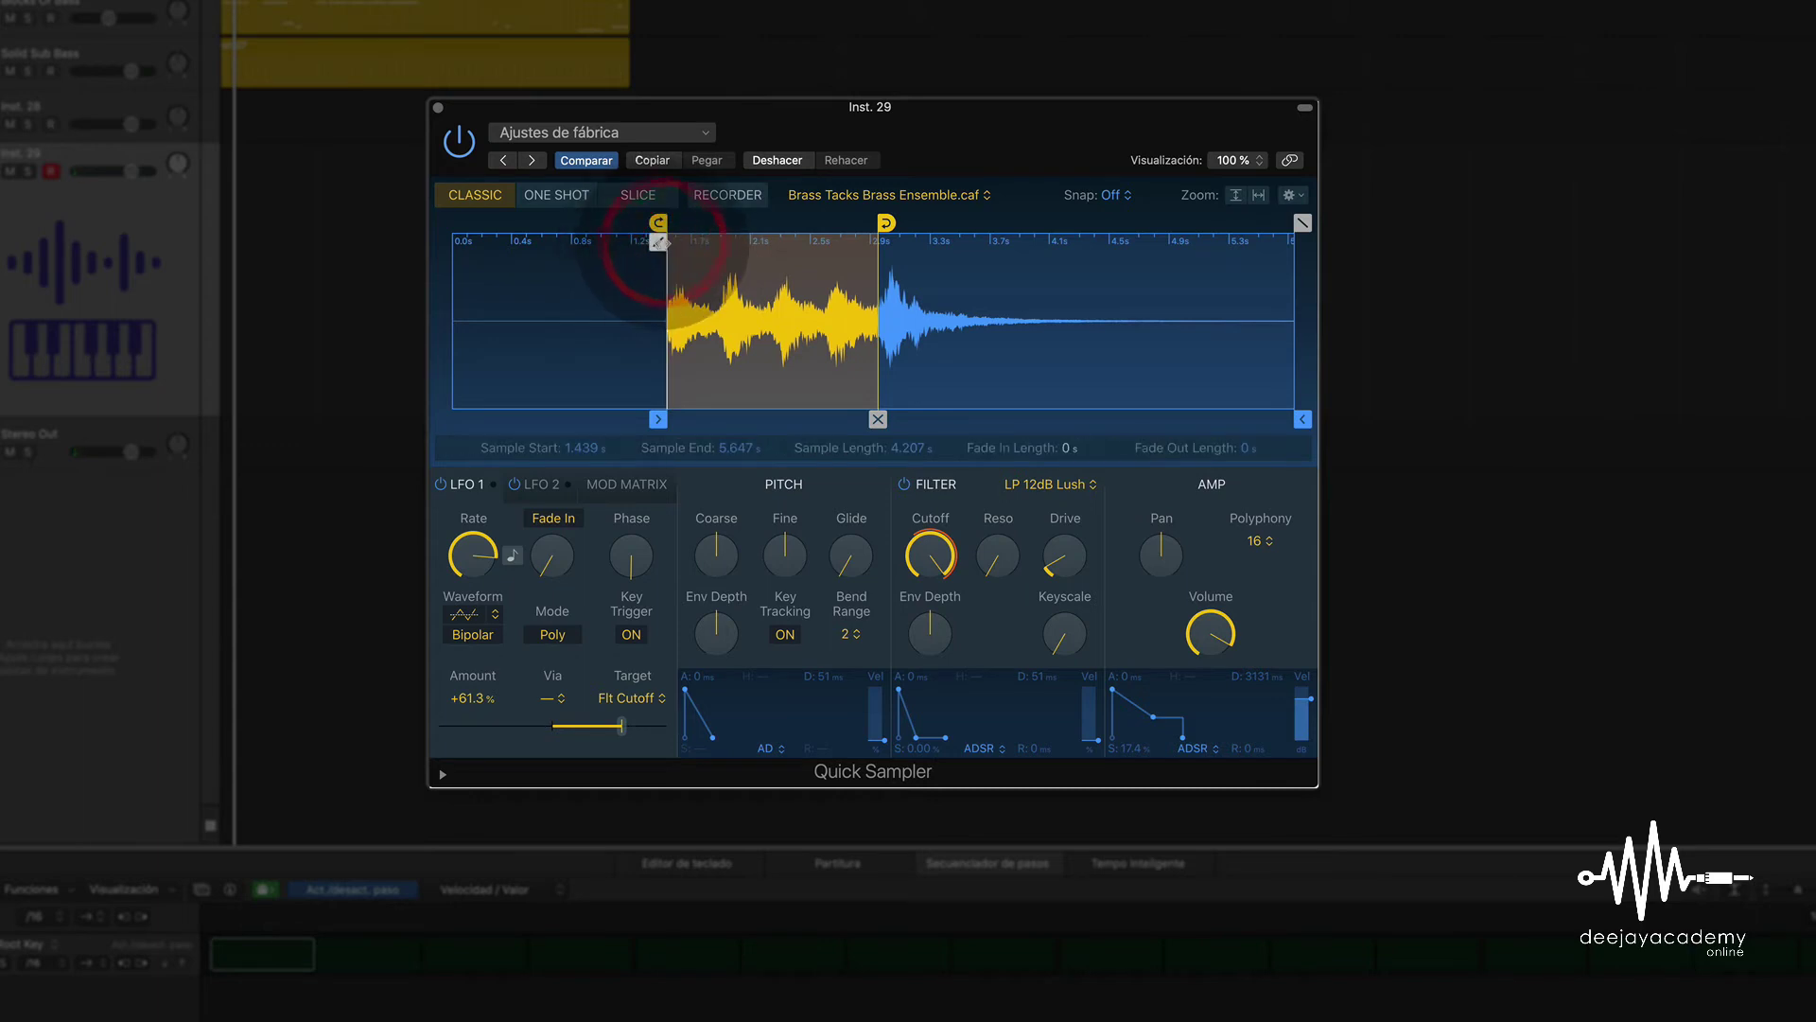
pyautogui.click(651, 243)
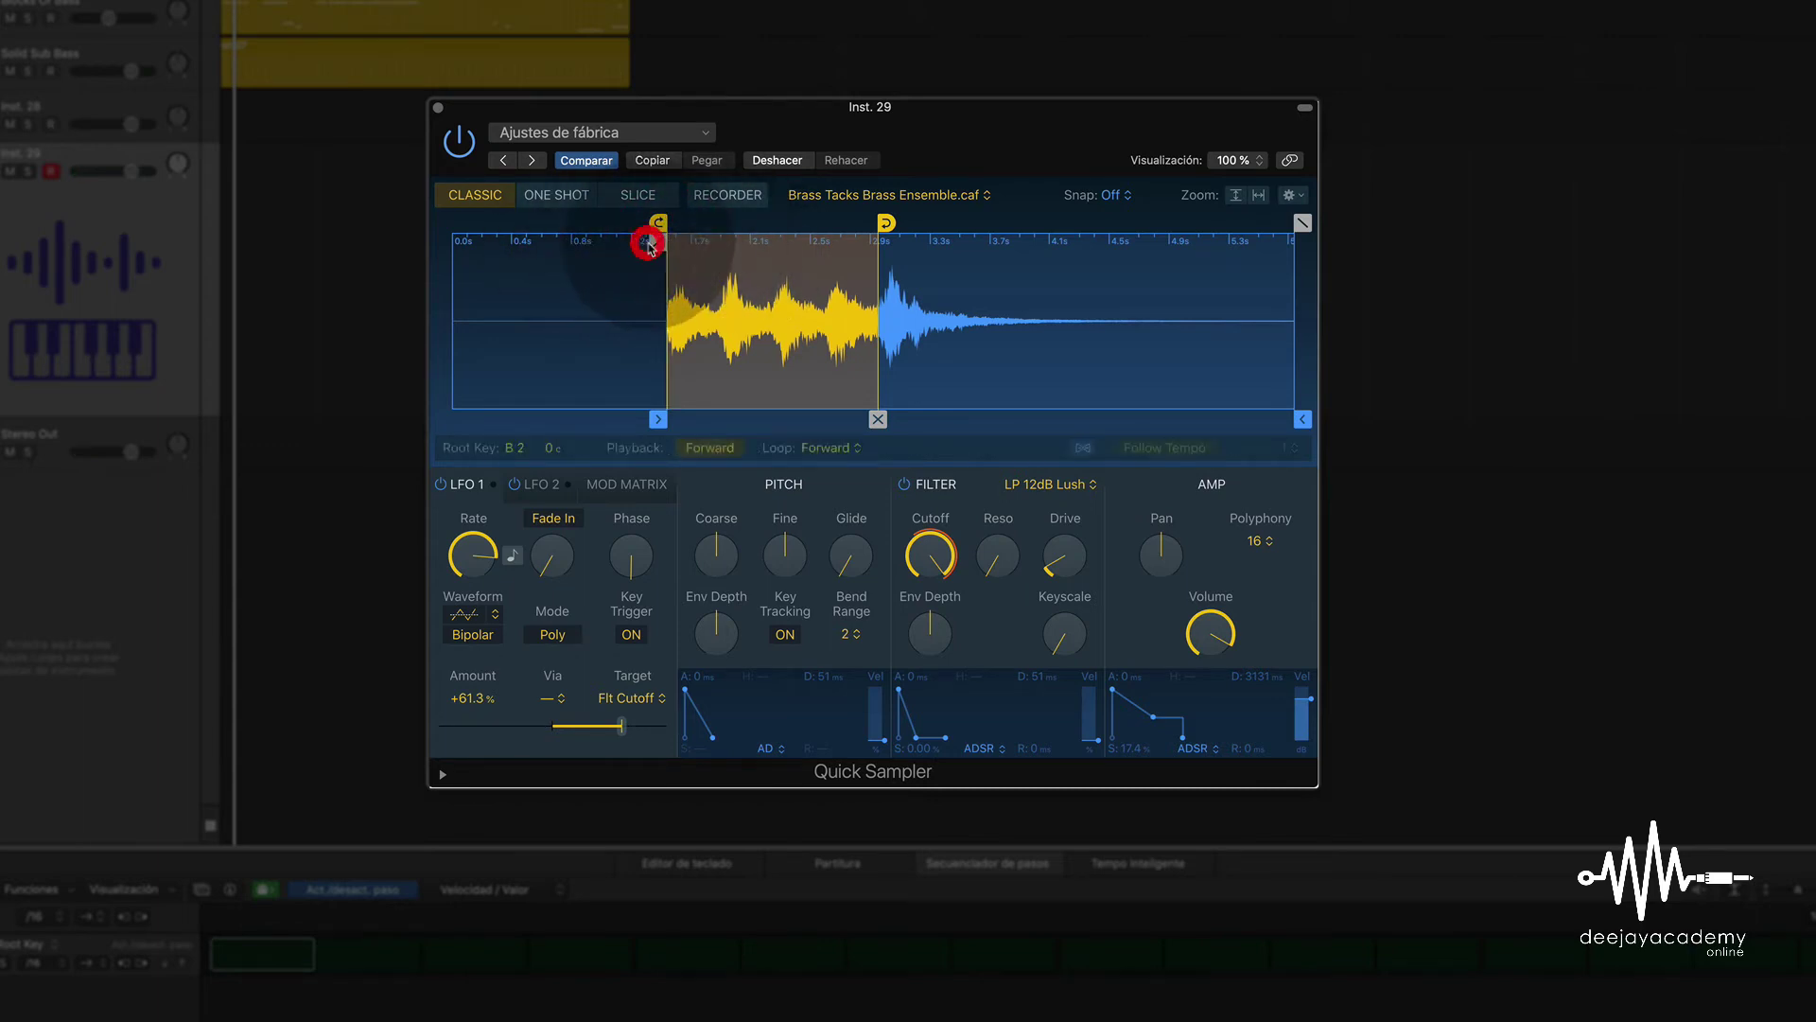
pyautogui.moveTo(656, 221); pyautogui.dragTo(760, 230)
pyautogui.moveTo(887, 224)
pyautogui.mouseDown()
pyautogui.moveTo(736, 223)
pyautogui.moveTo(782, 223)
pyautogui.mouseUp()
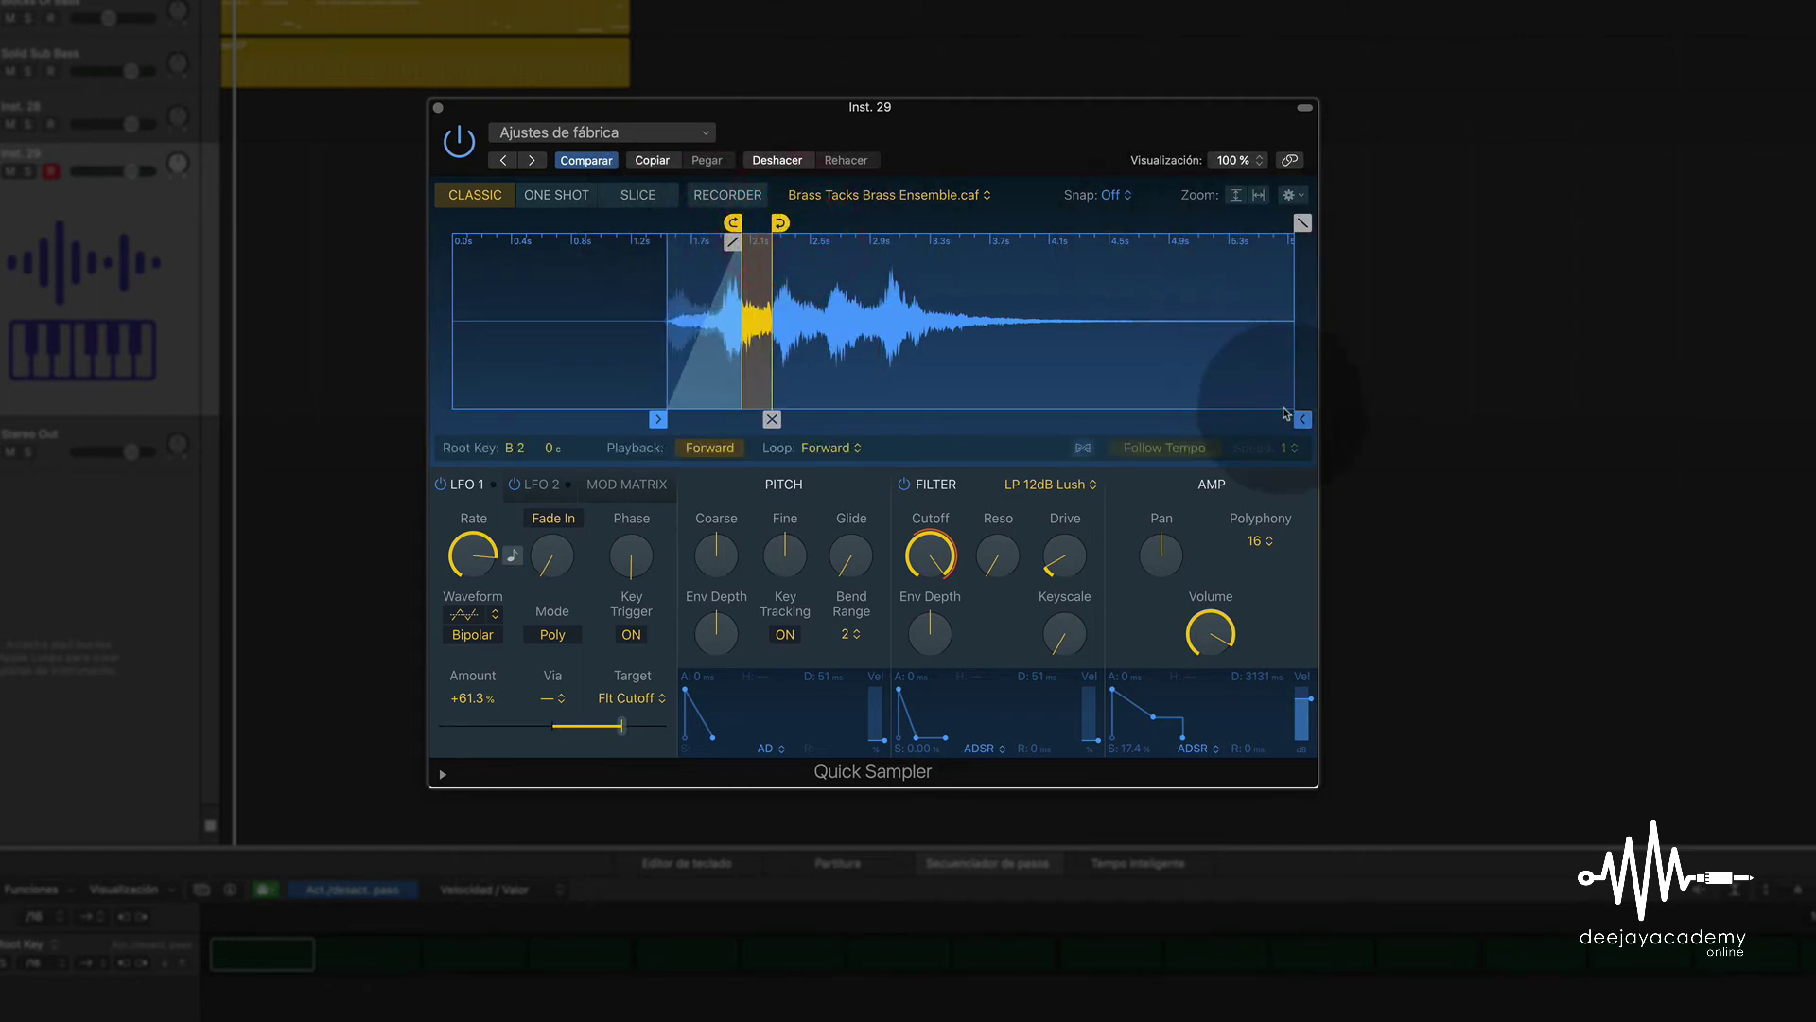
pyautogui.moveTo(1302, 419); pyautogui.dragTo(899, 416)
pyautogui.moveTo(896, 219); pyautogui.dragTo(801, 222)
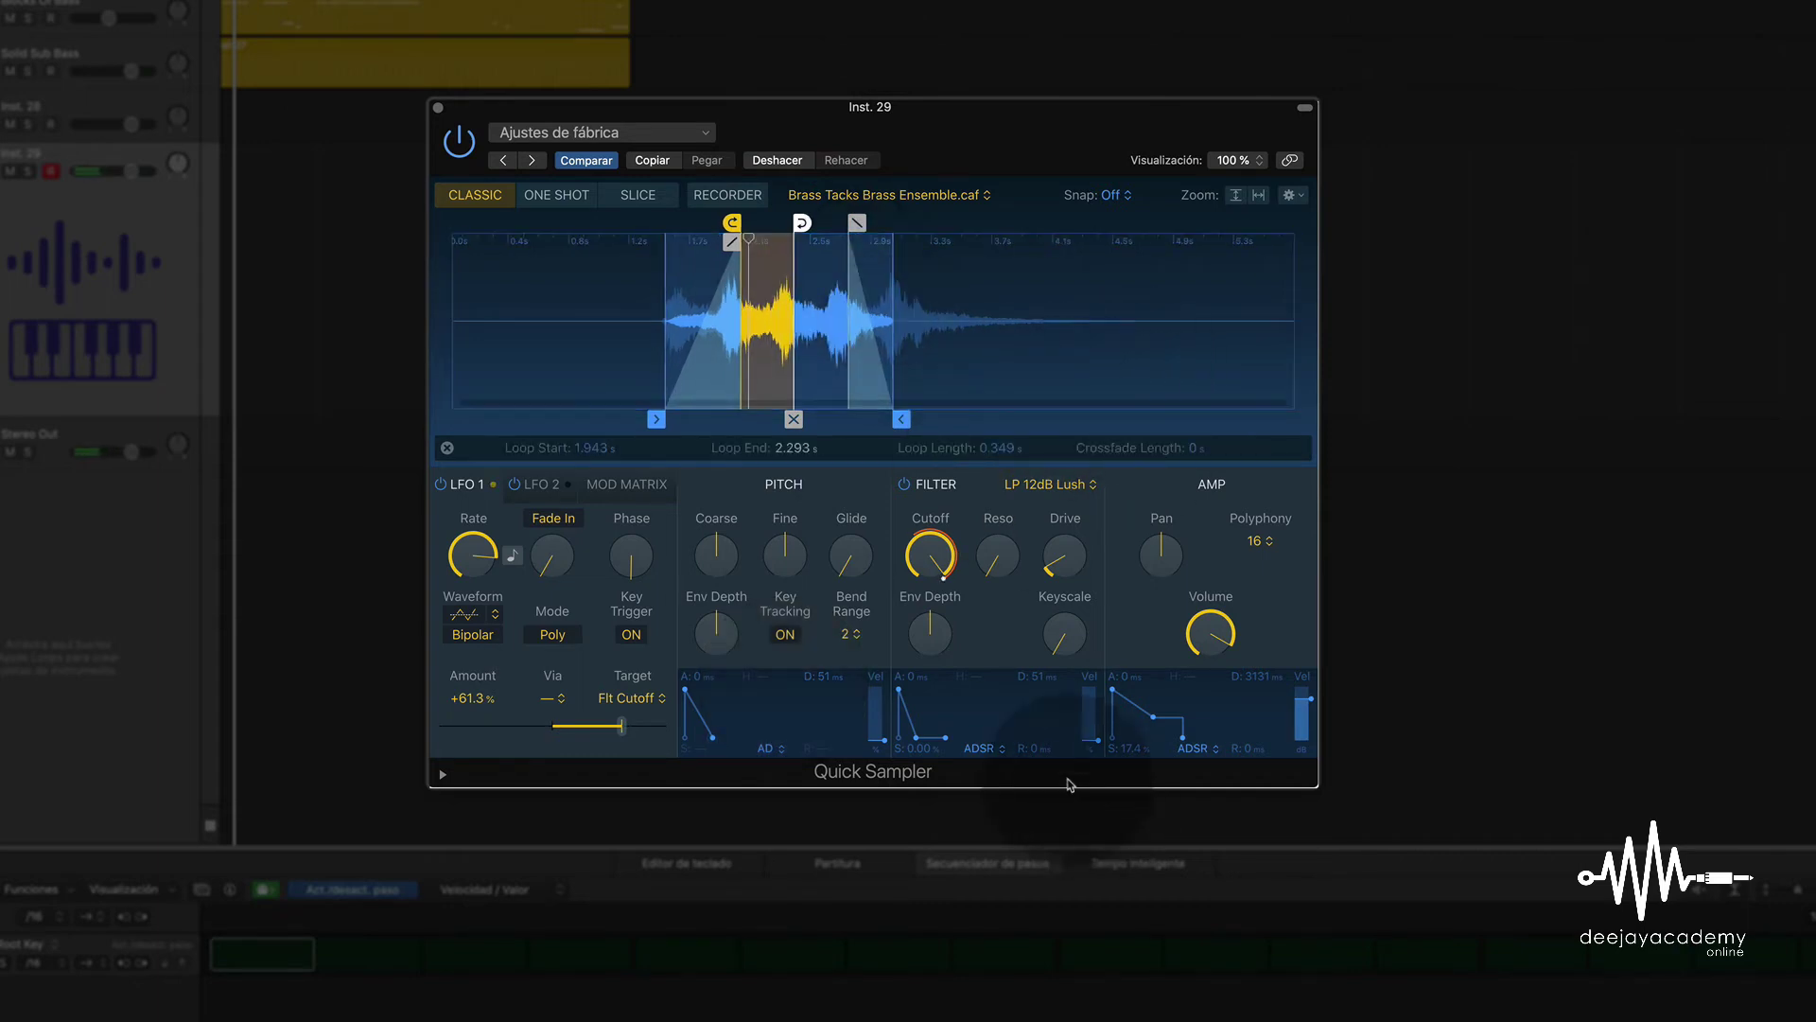
# - Lower the filter cutoff and move the loop start to about 1.785 s and the sample start to about 1.731 s
pyautogui.moveTo(924, 588); pyautogui.dragTo(926, 636)
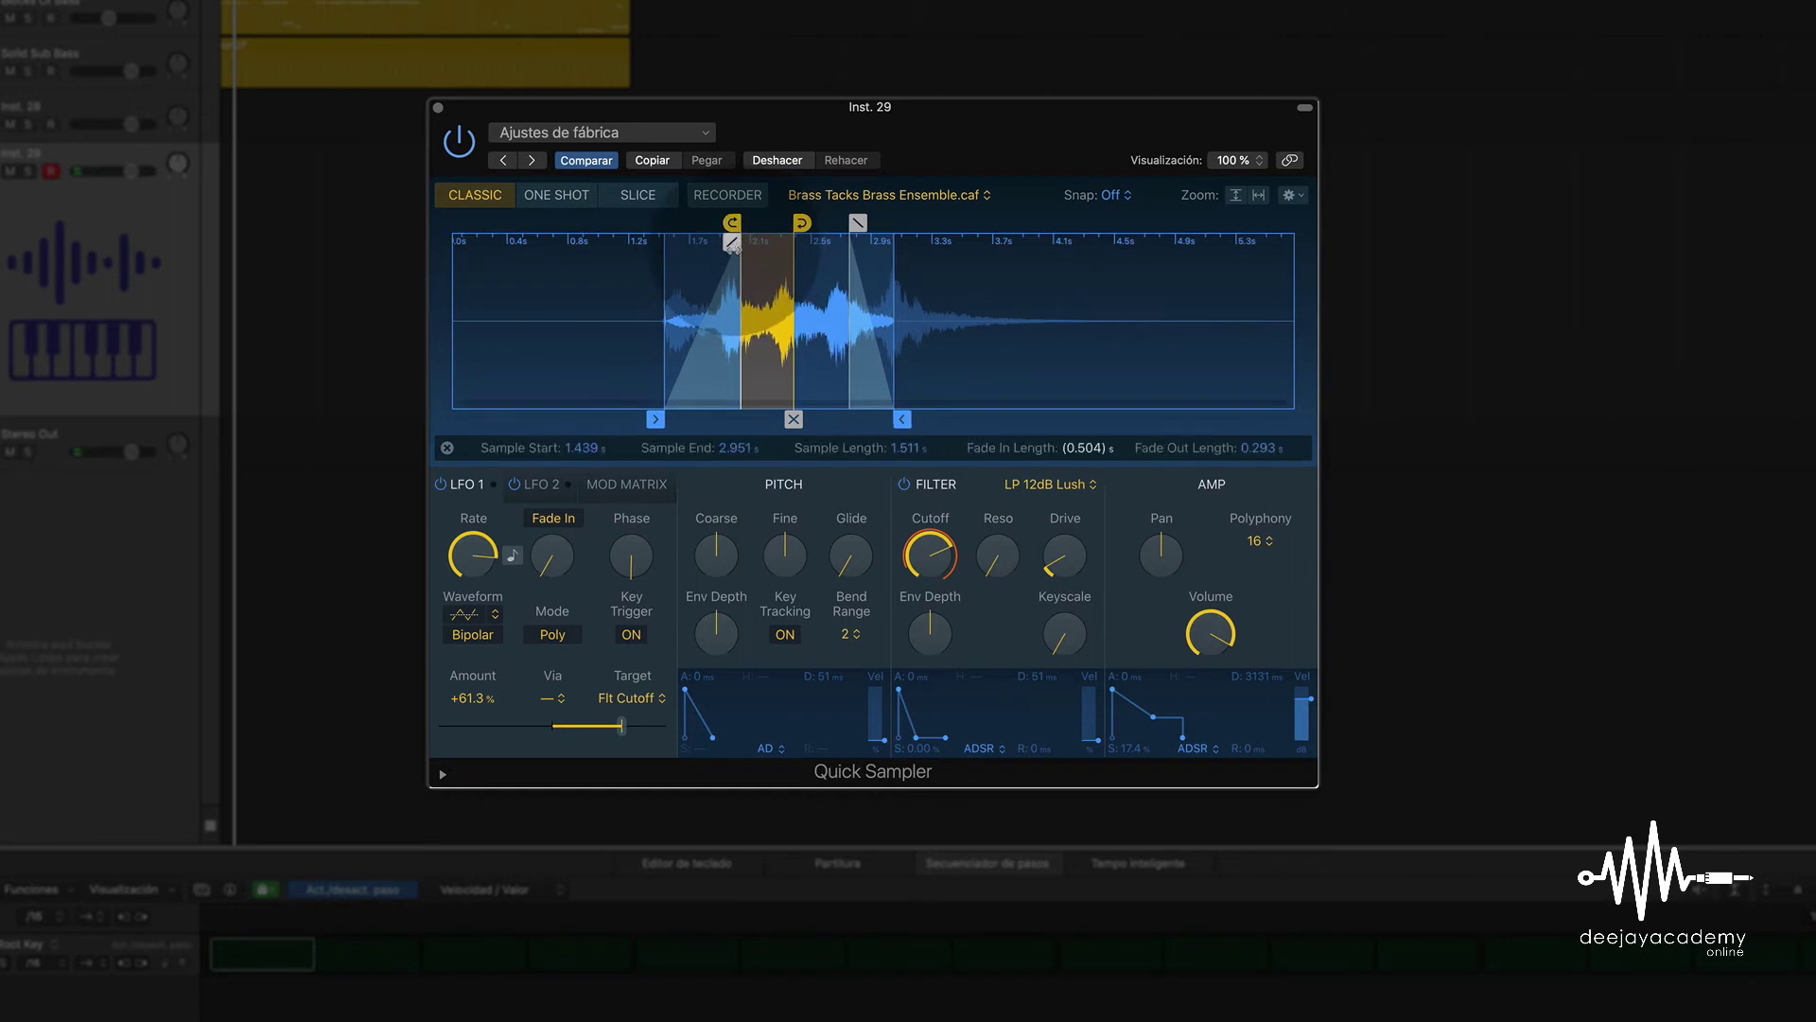
pyautogui.moveTo(682, 253); pyautogui.dragTo(684, 252)
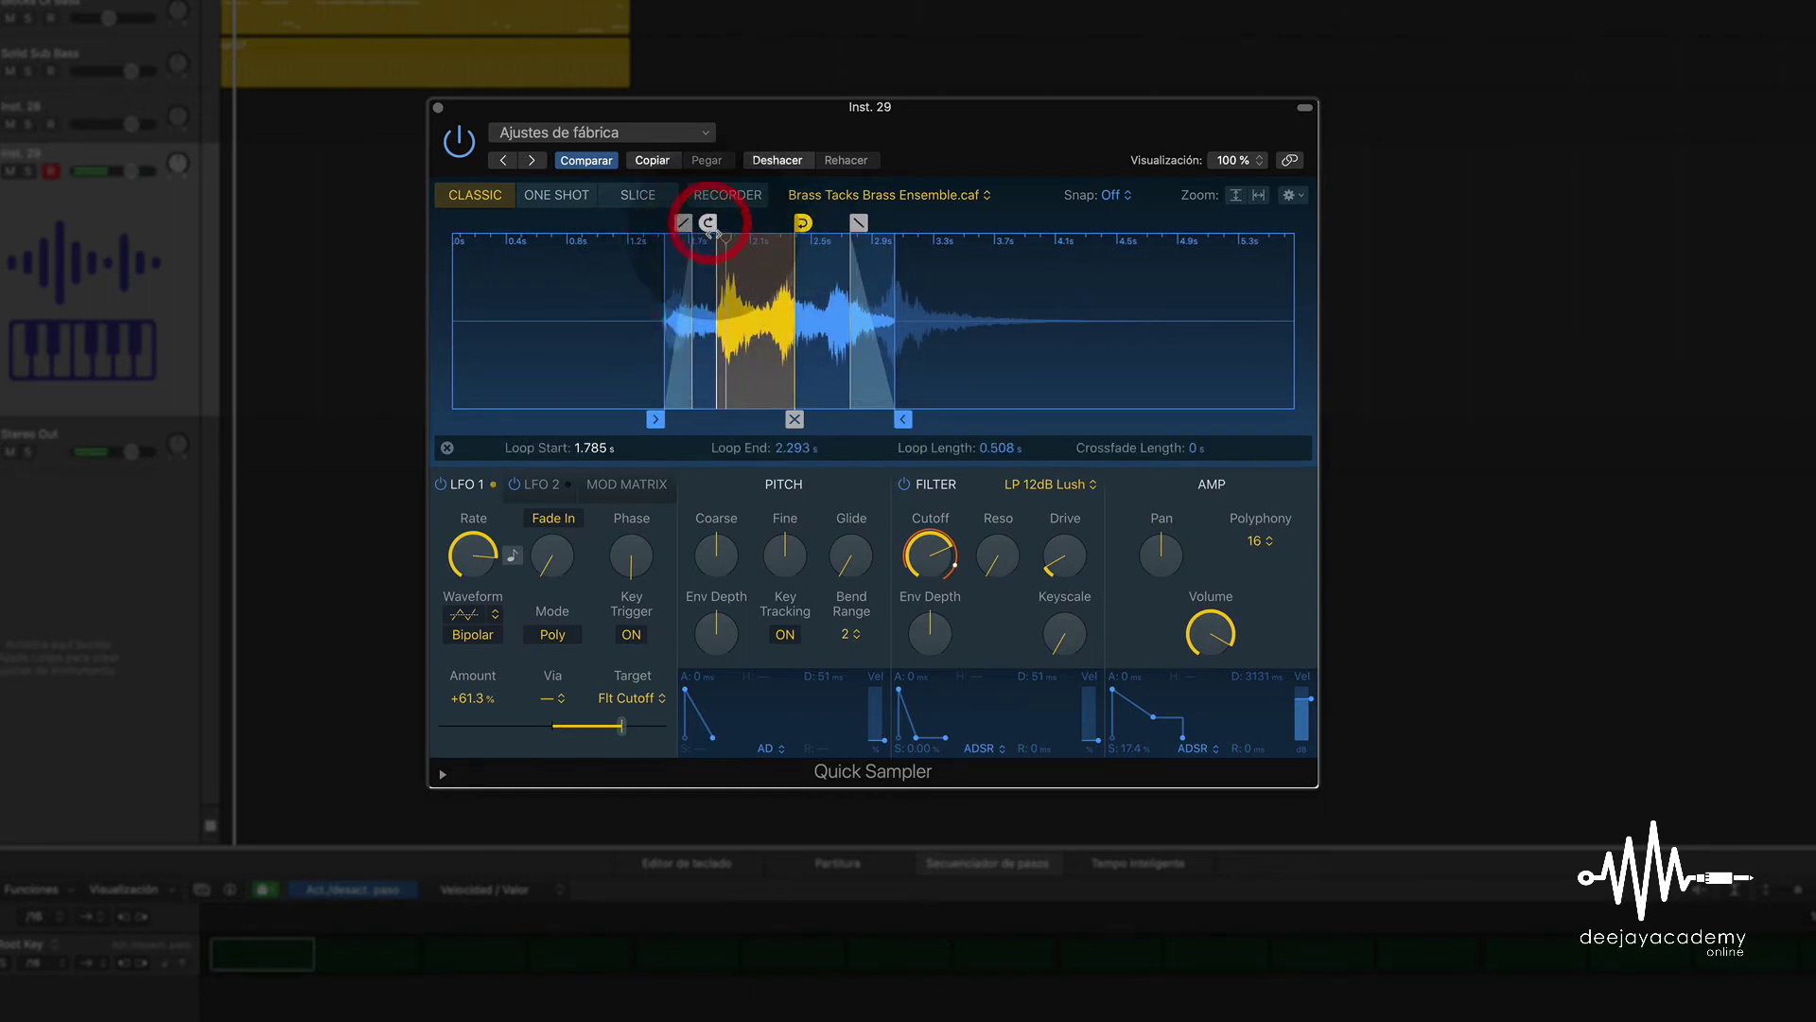
pyautogui.moveTo(668, 419); pyautogui.dragTo(692, 418)
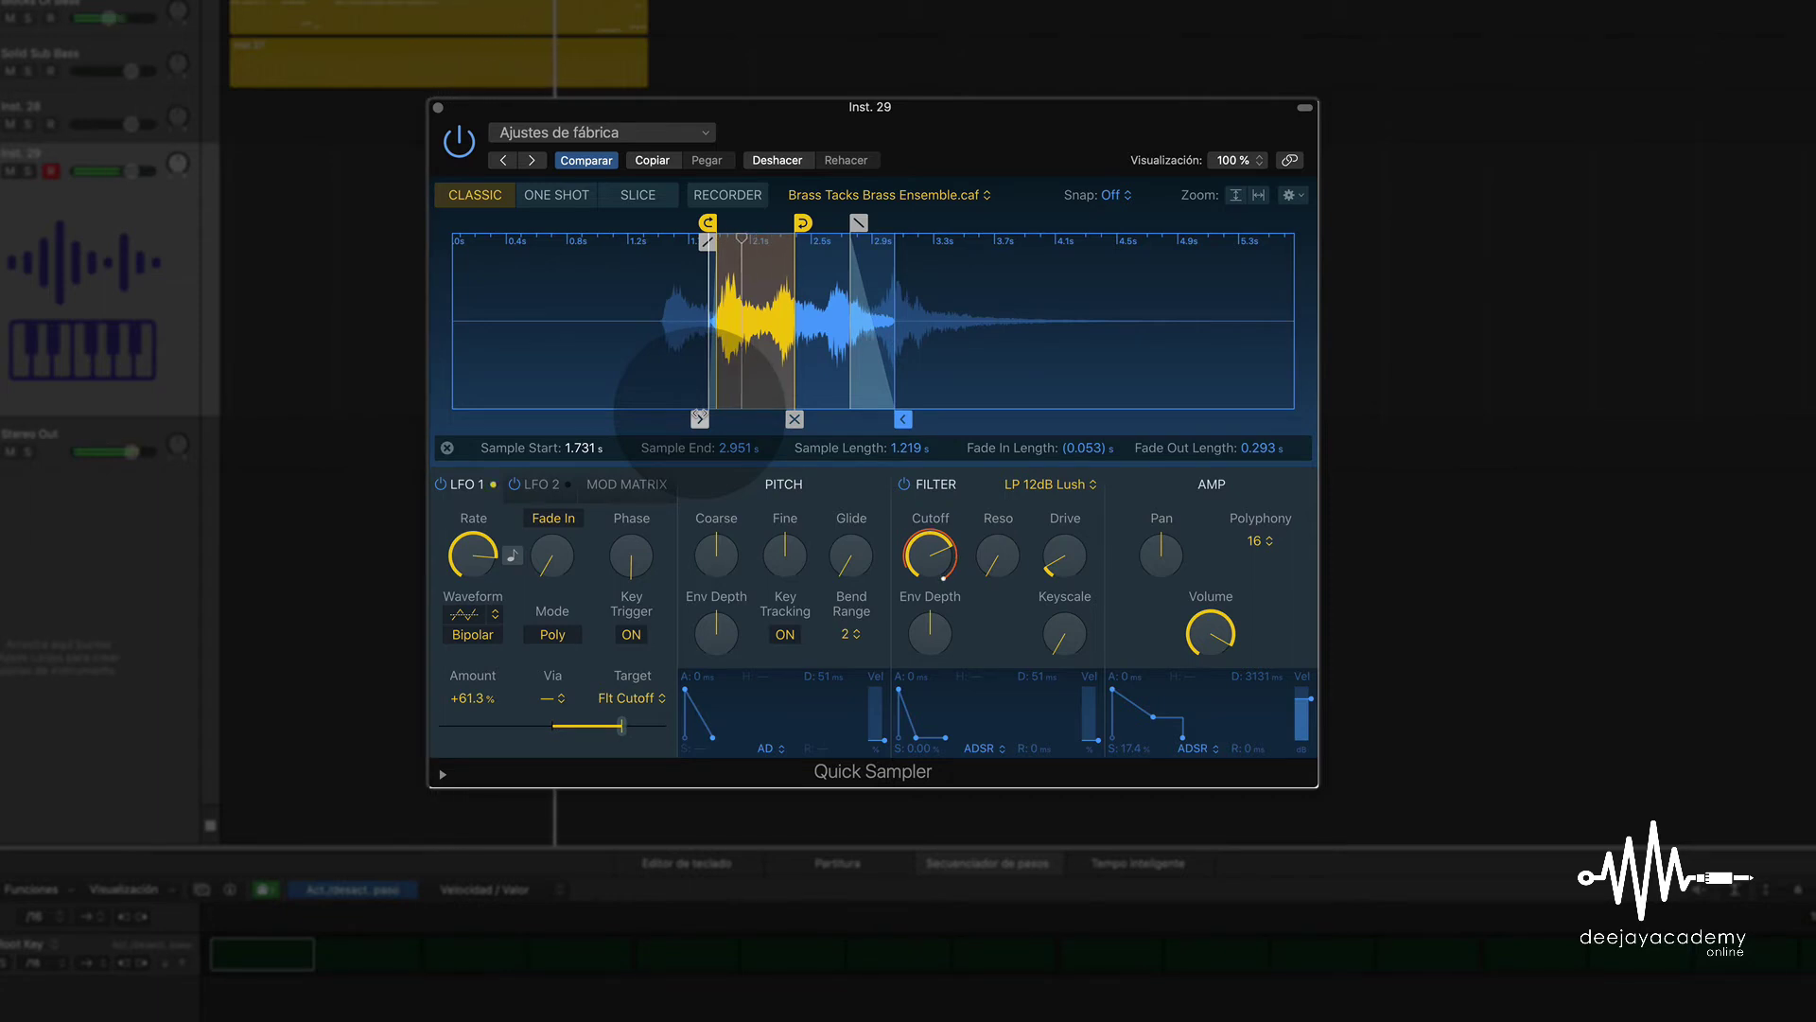
pyautogui.click(899, 298)
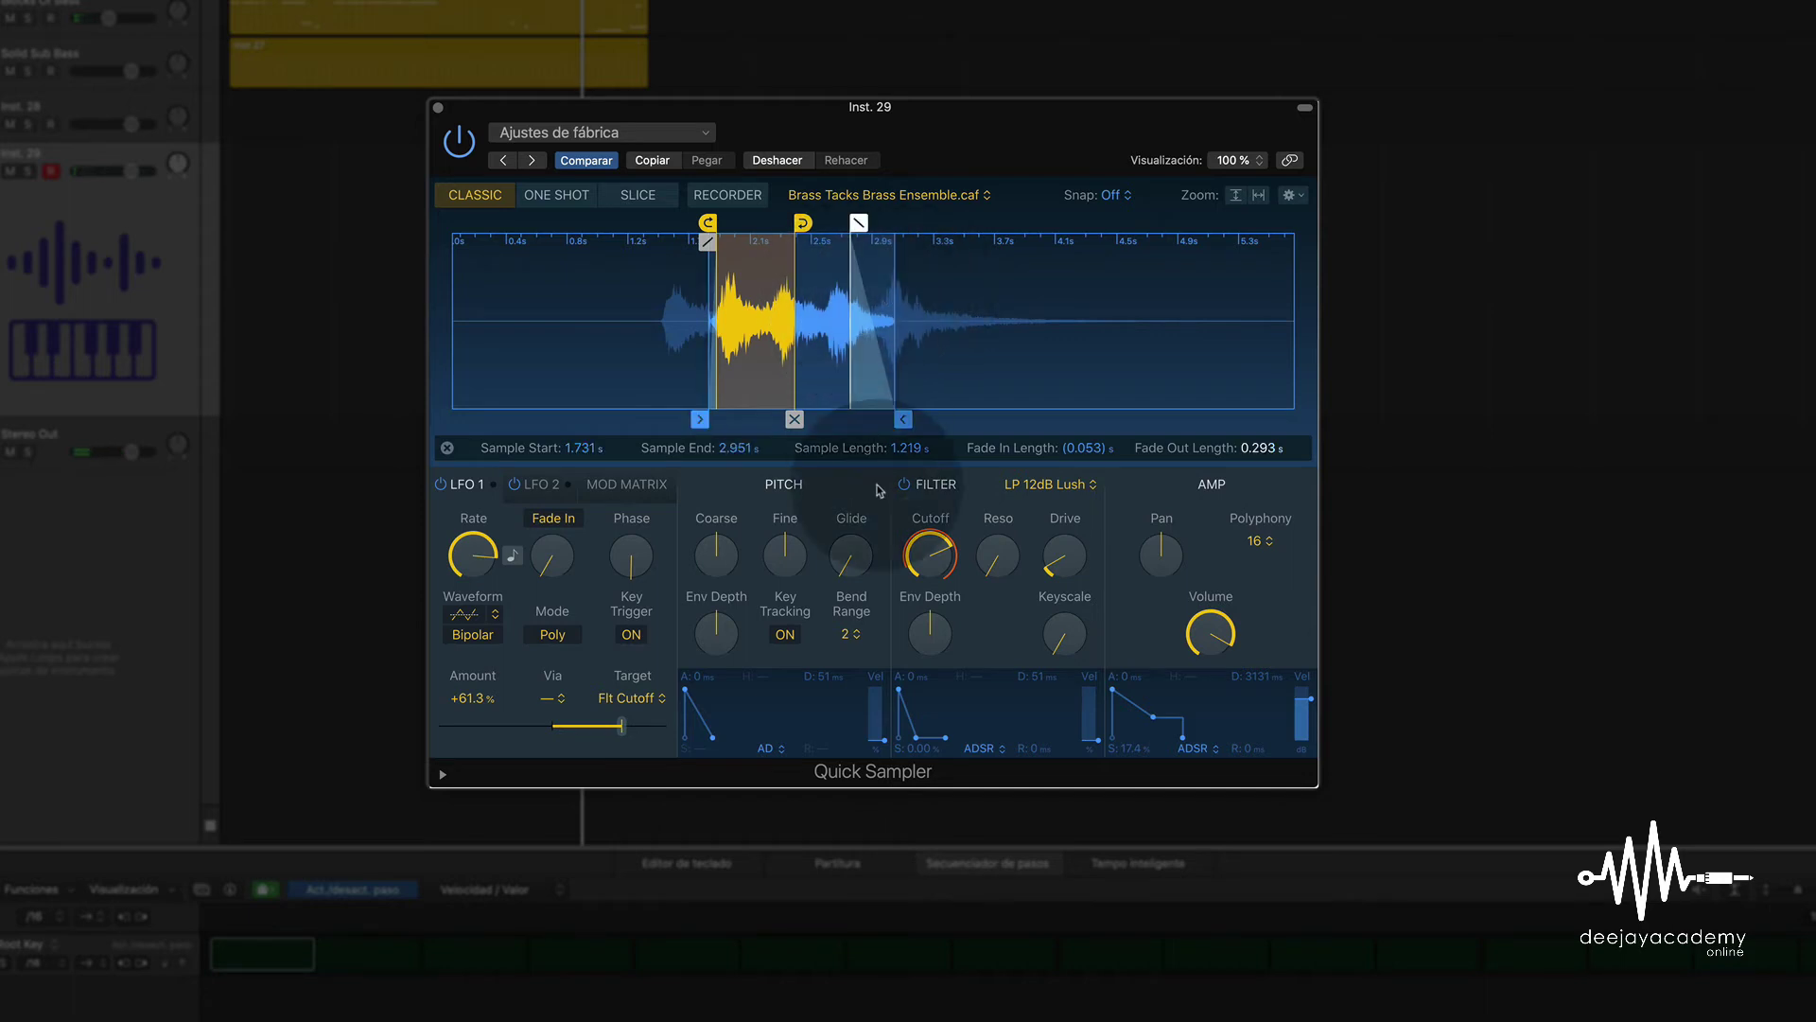
# - Show the modulation matrix and zoom the waveform display to the active sample range
pyautogui.click(625, 486)
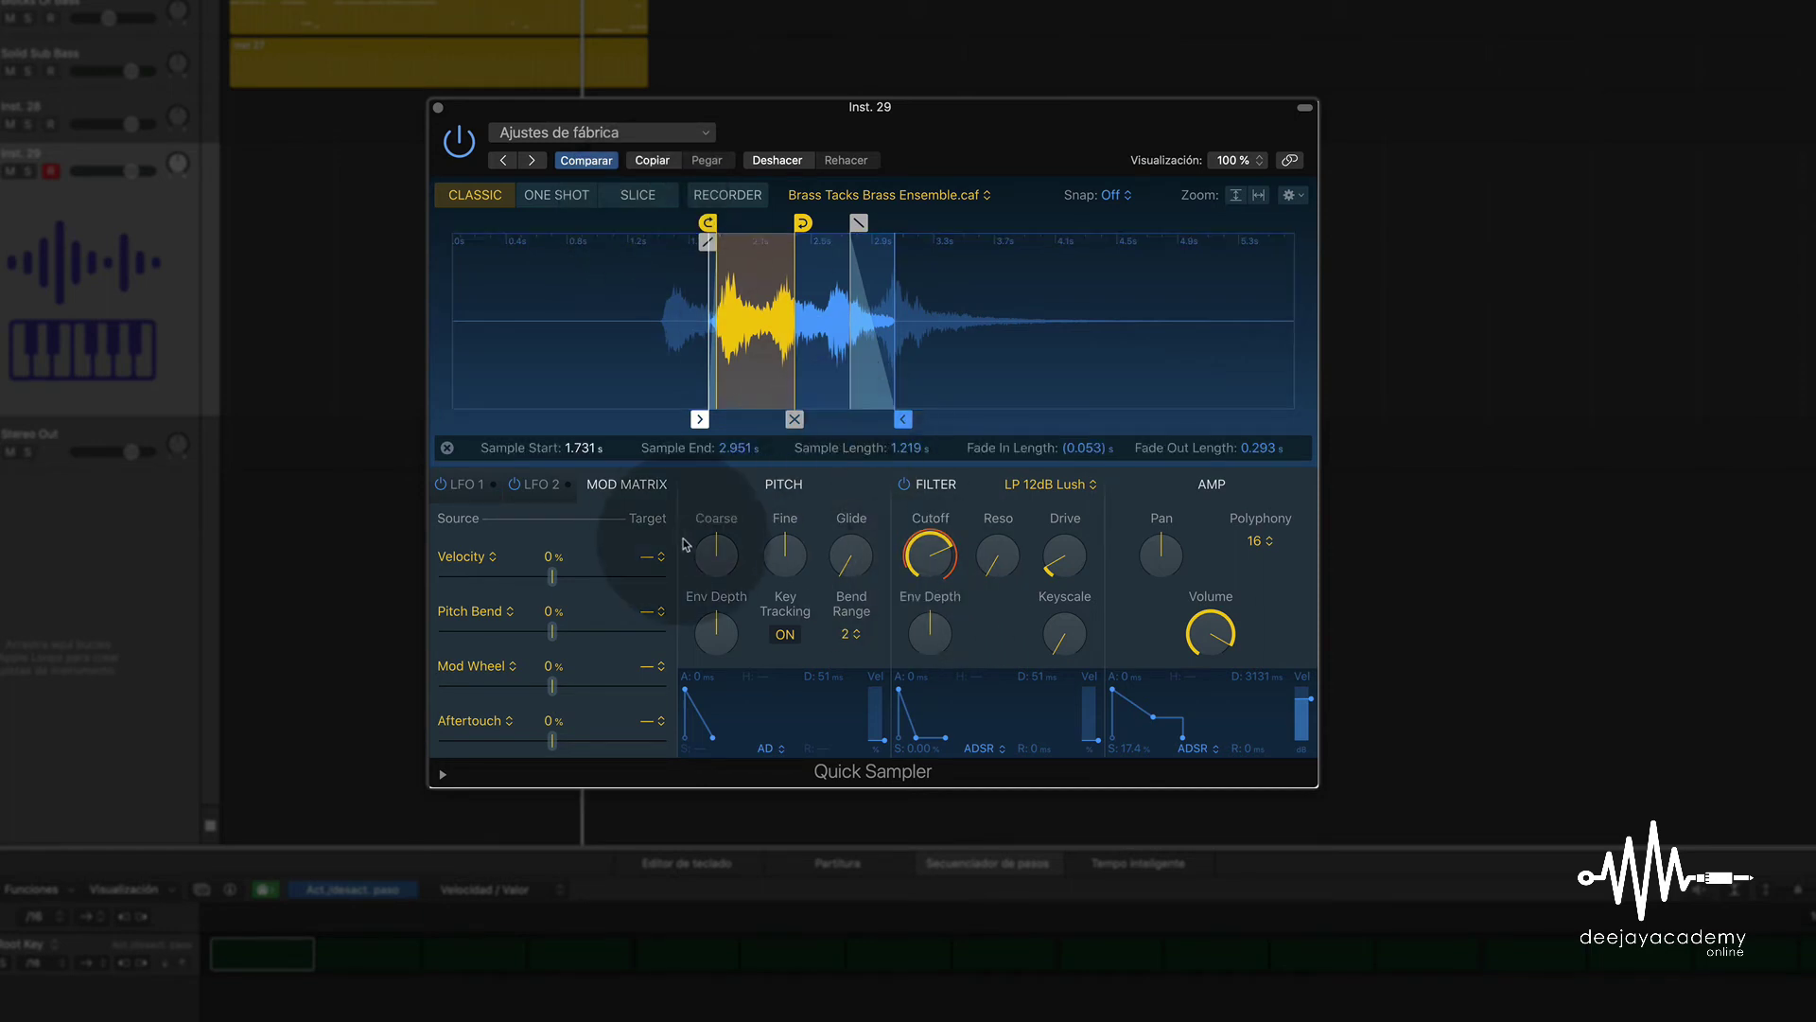
pyautogui.moveTo(715, 556)
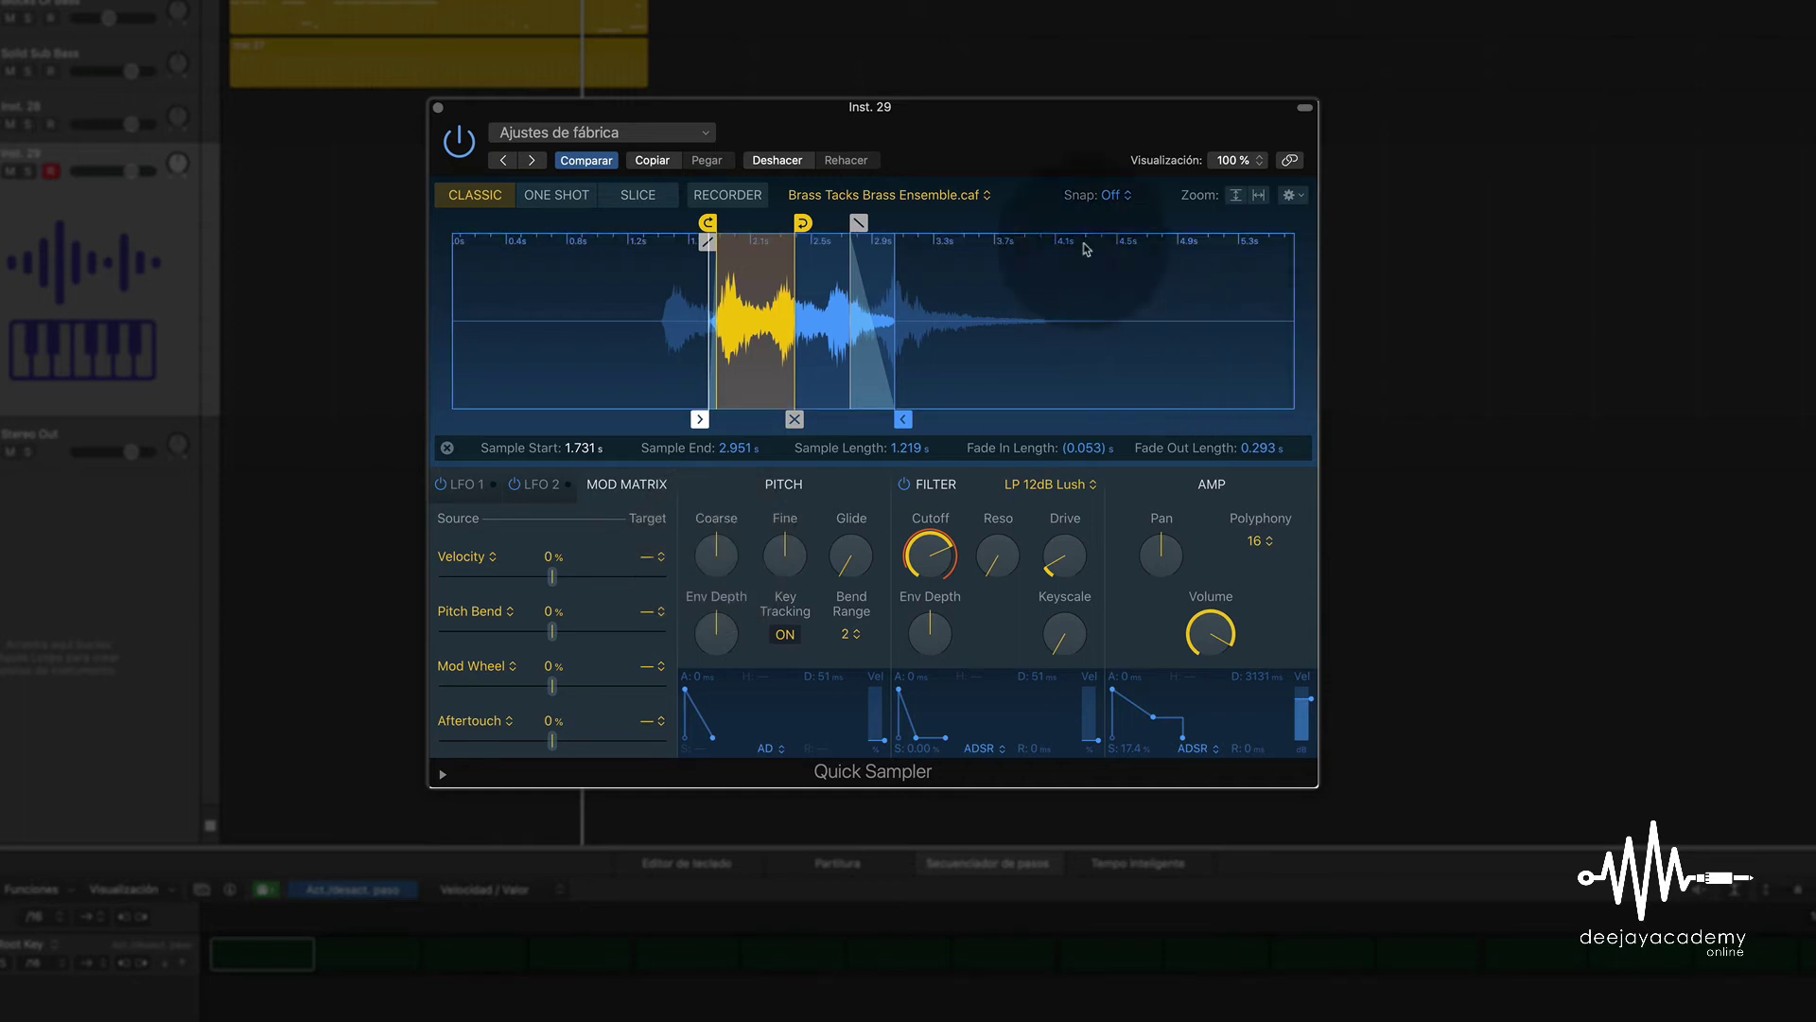
pyautogui.click(1232, 197)
pyautogui.click(1255, 197)
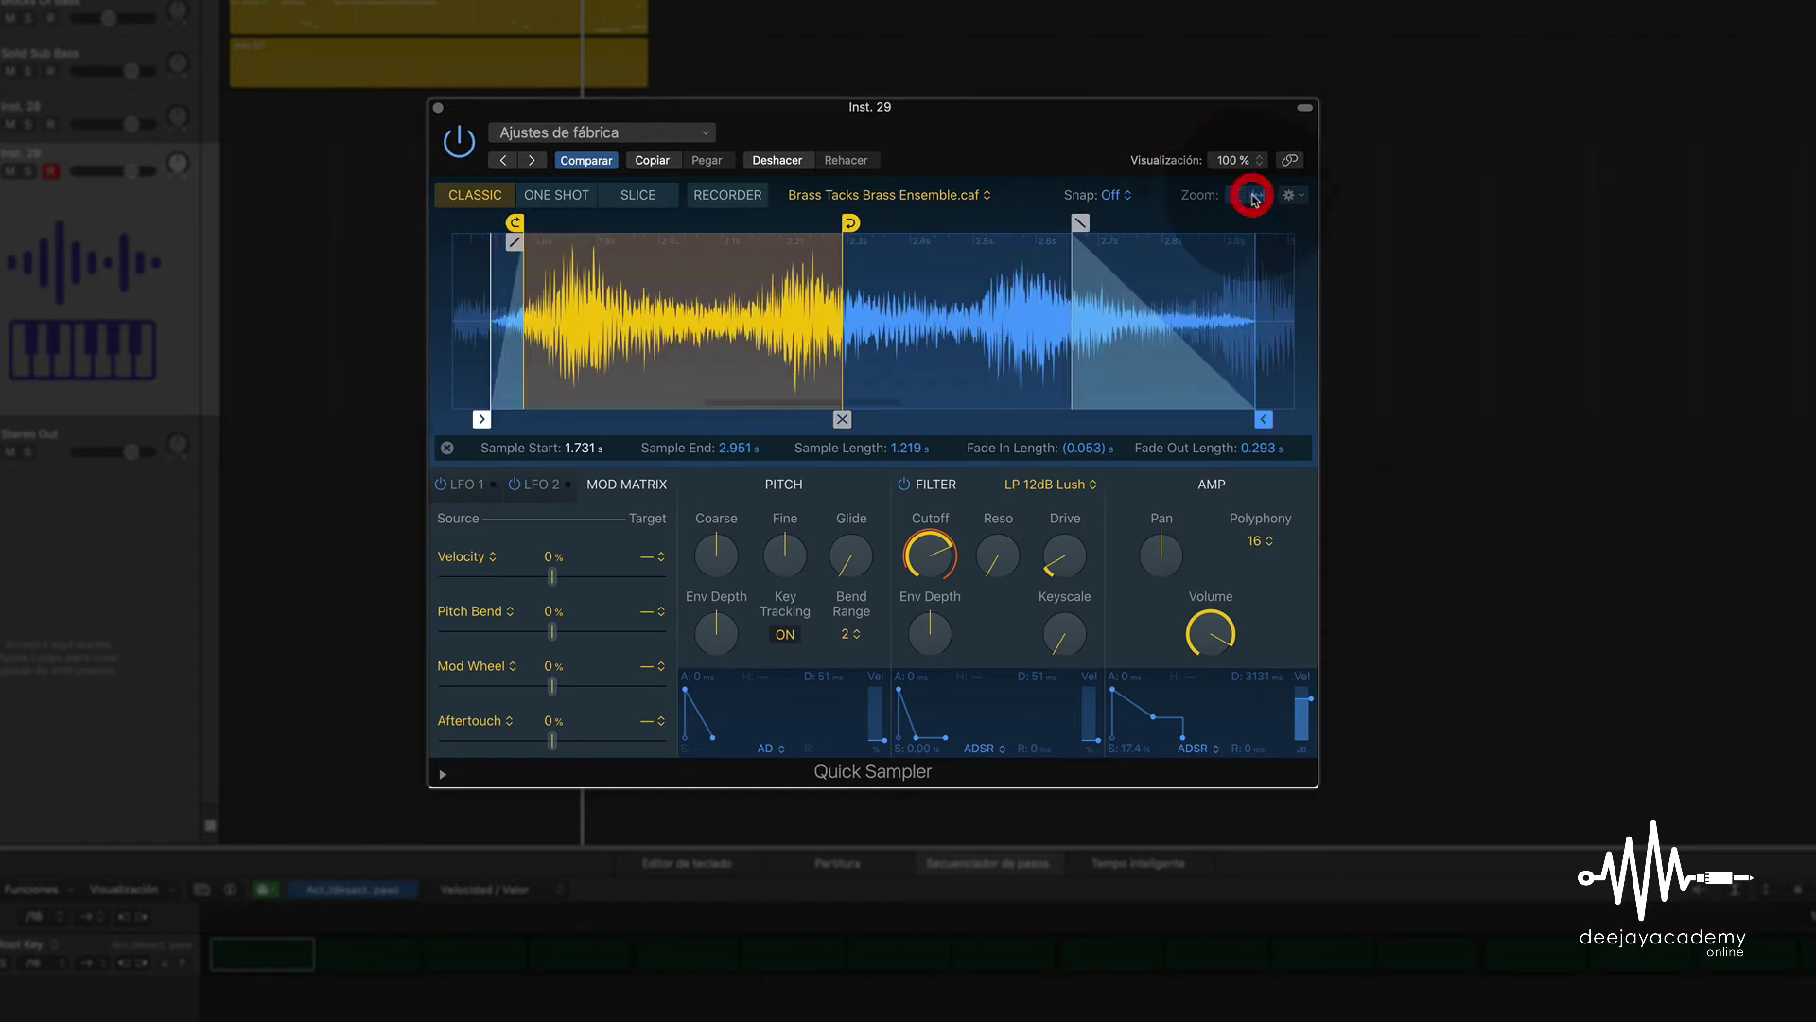
pyautogui.click(1233, 196)
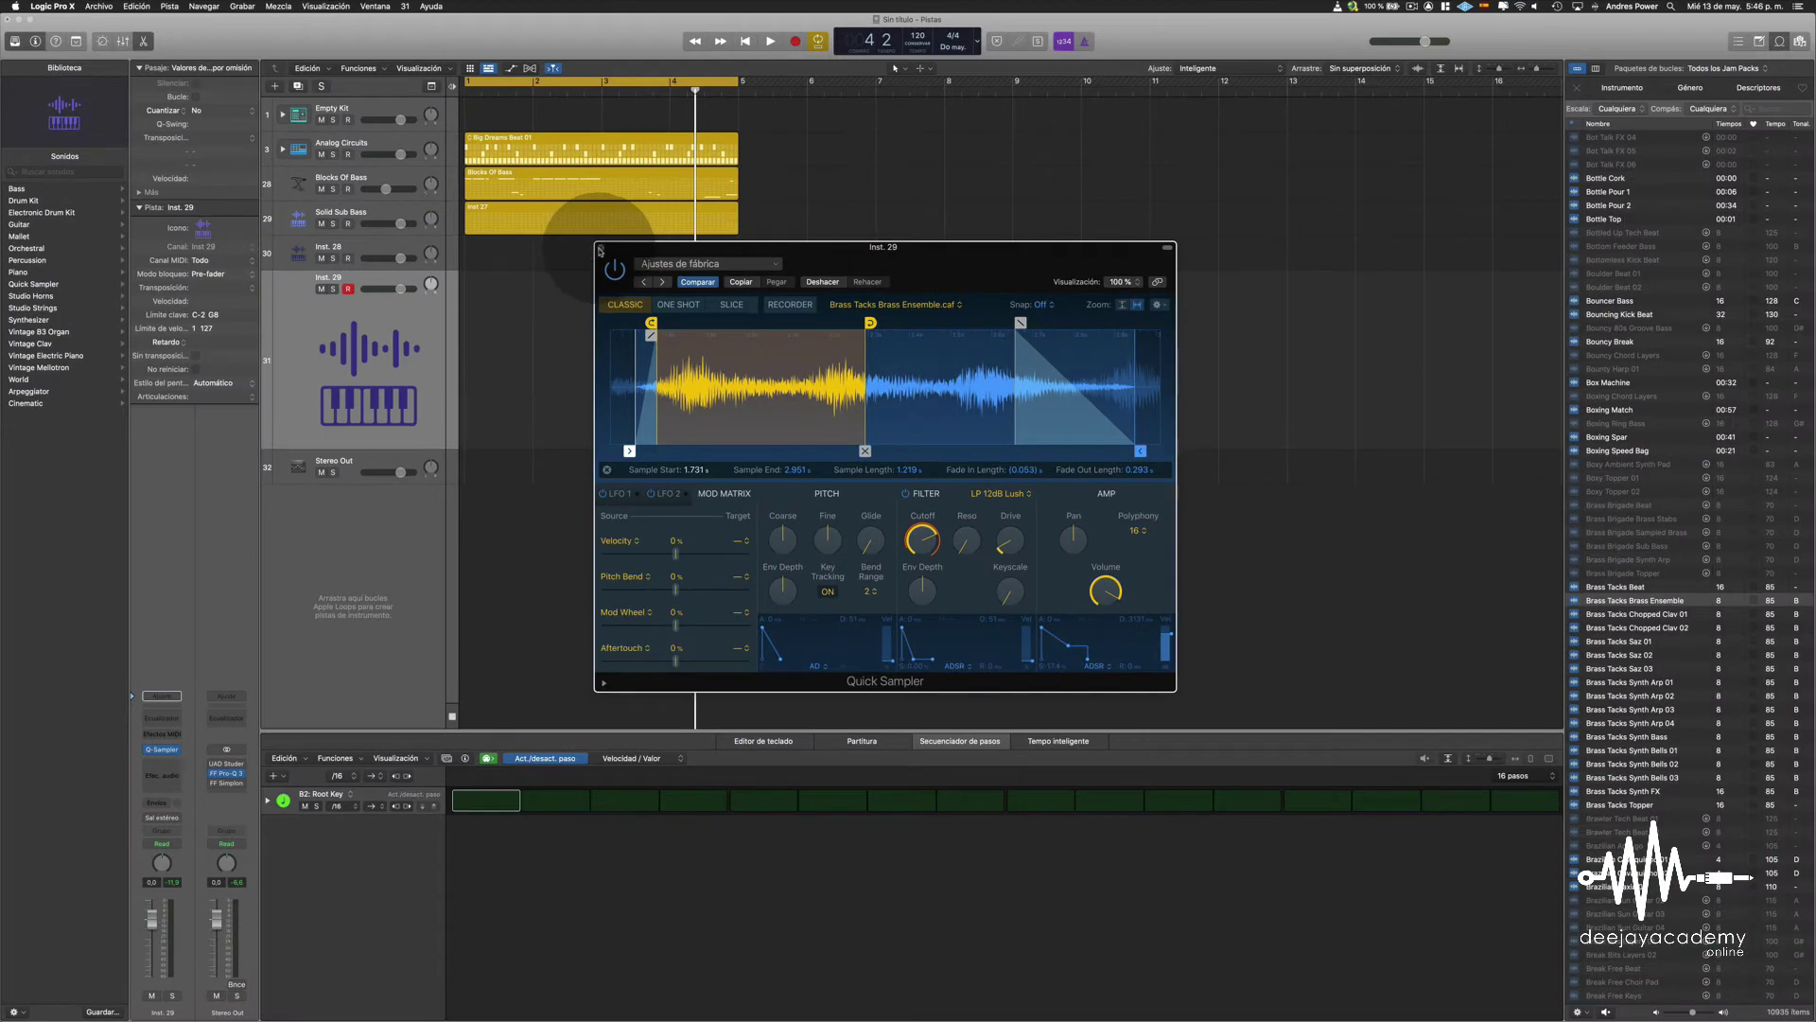
# - Close the Inst. 29 sampler and open Quick Sampler on the Inst. 28 track
pyautogui.click(601, 249)
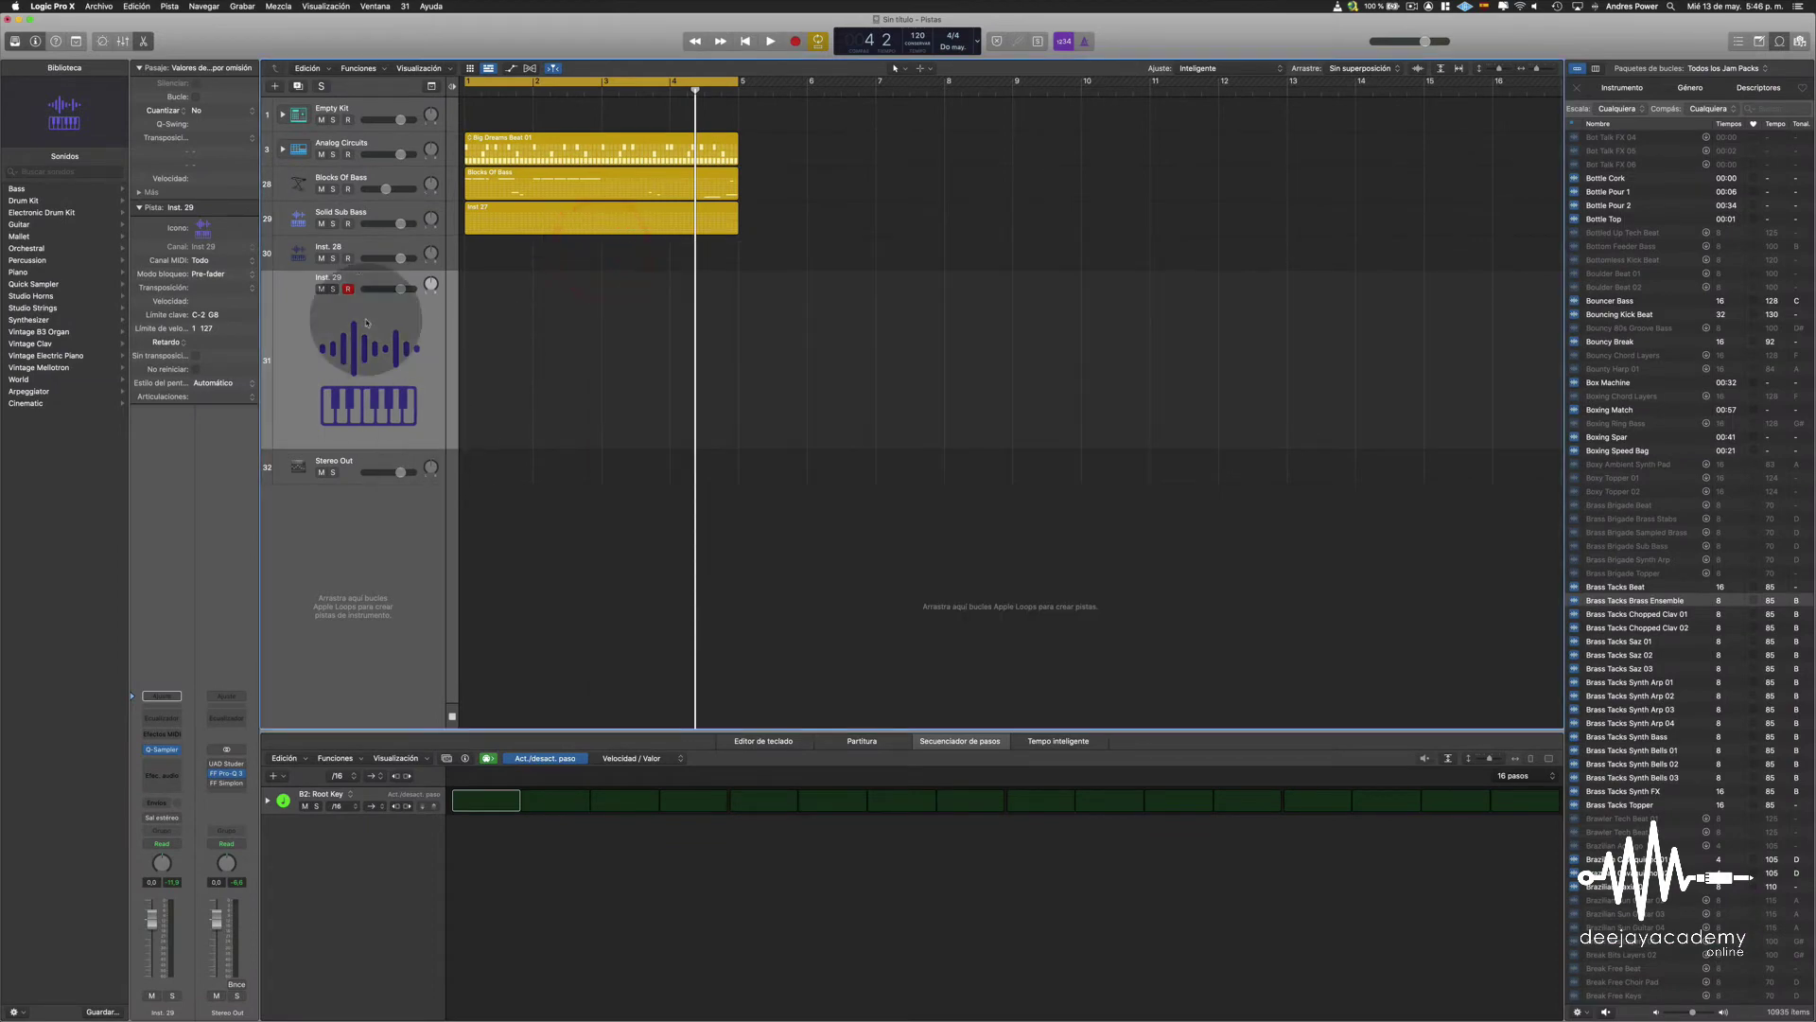
pyautogui.click(360, 248)
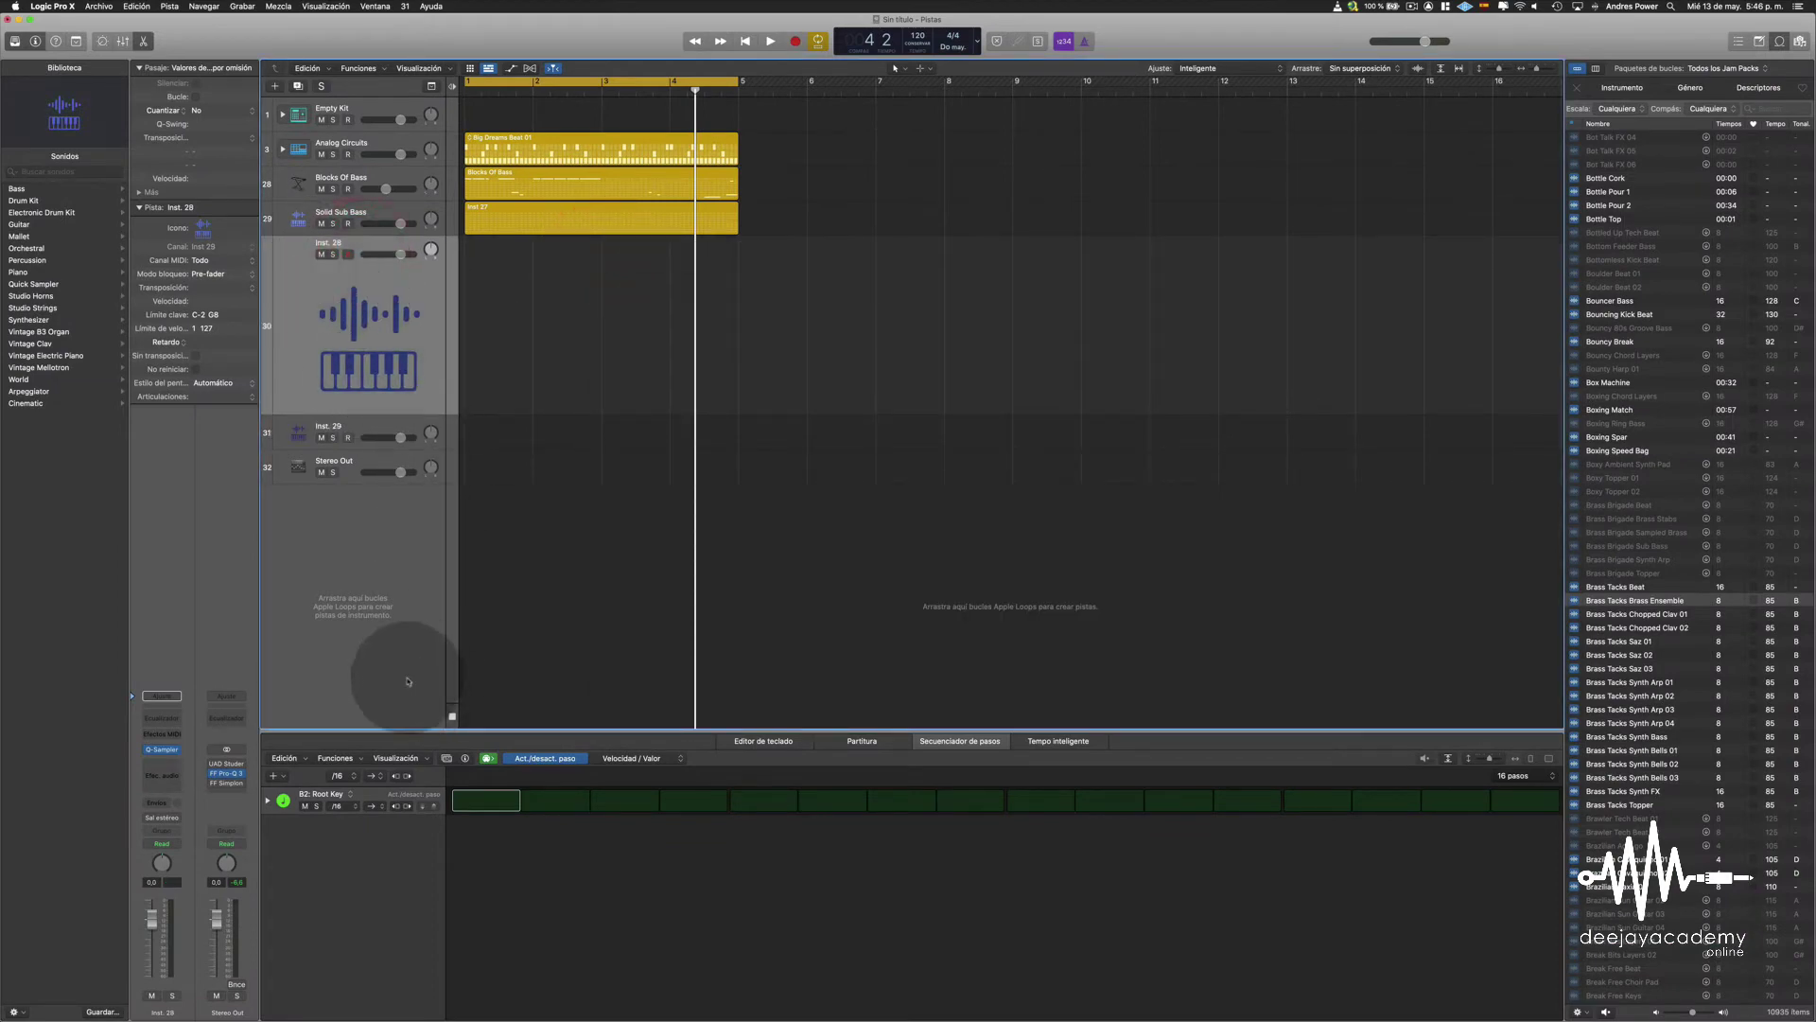
pyautogui.click(159, 749)
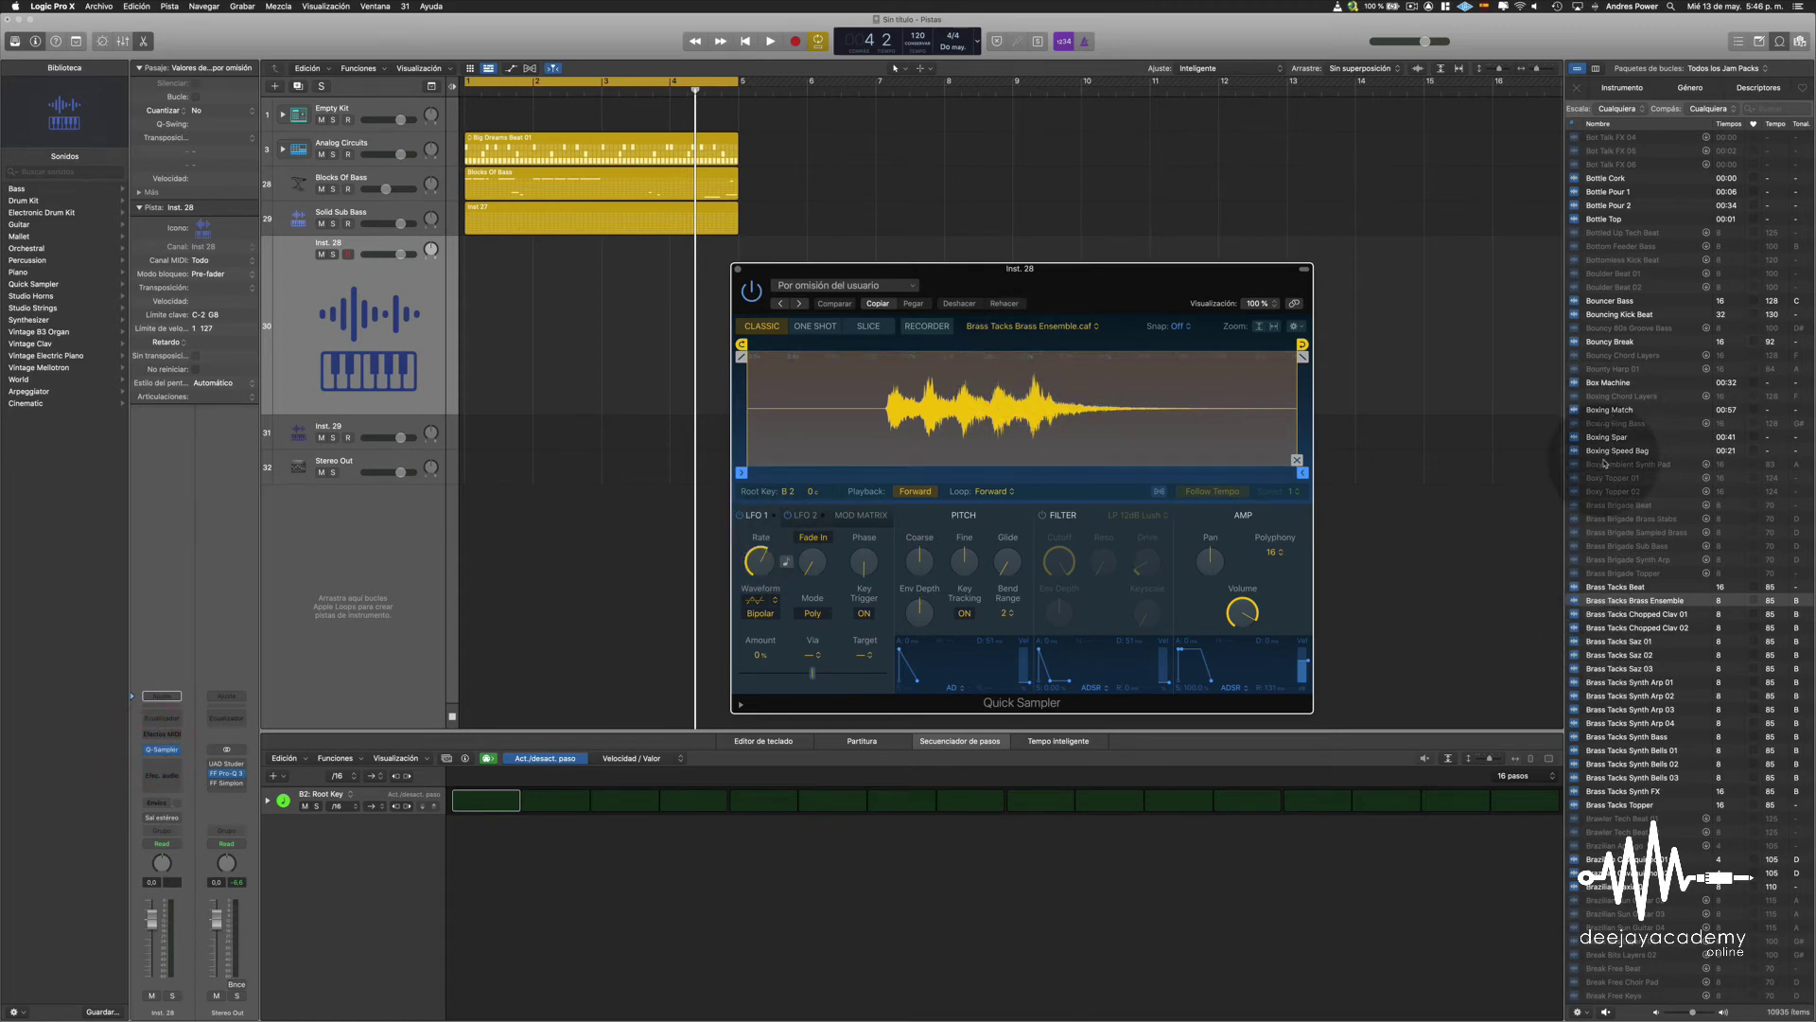
# - Load the Brass Tacks Beat loop into Quick Sampler and switch it to Slice mode
pyautogui.click(1618, 584)
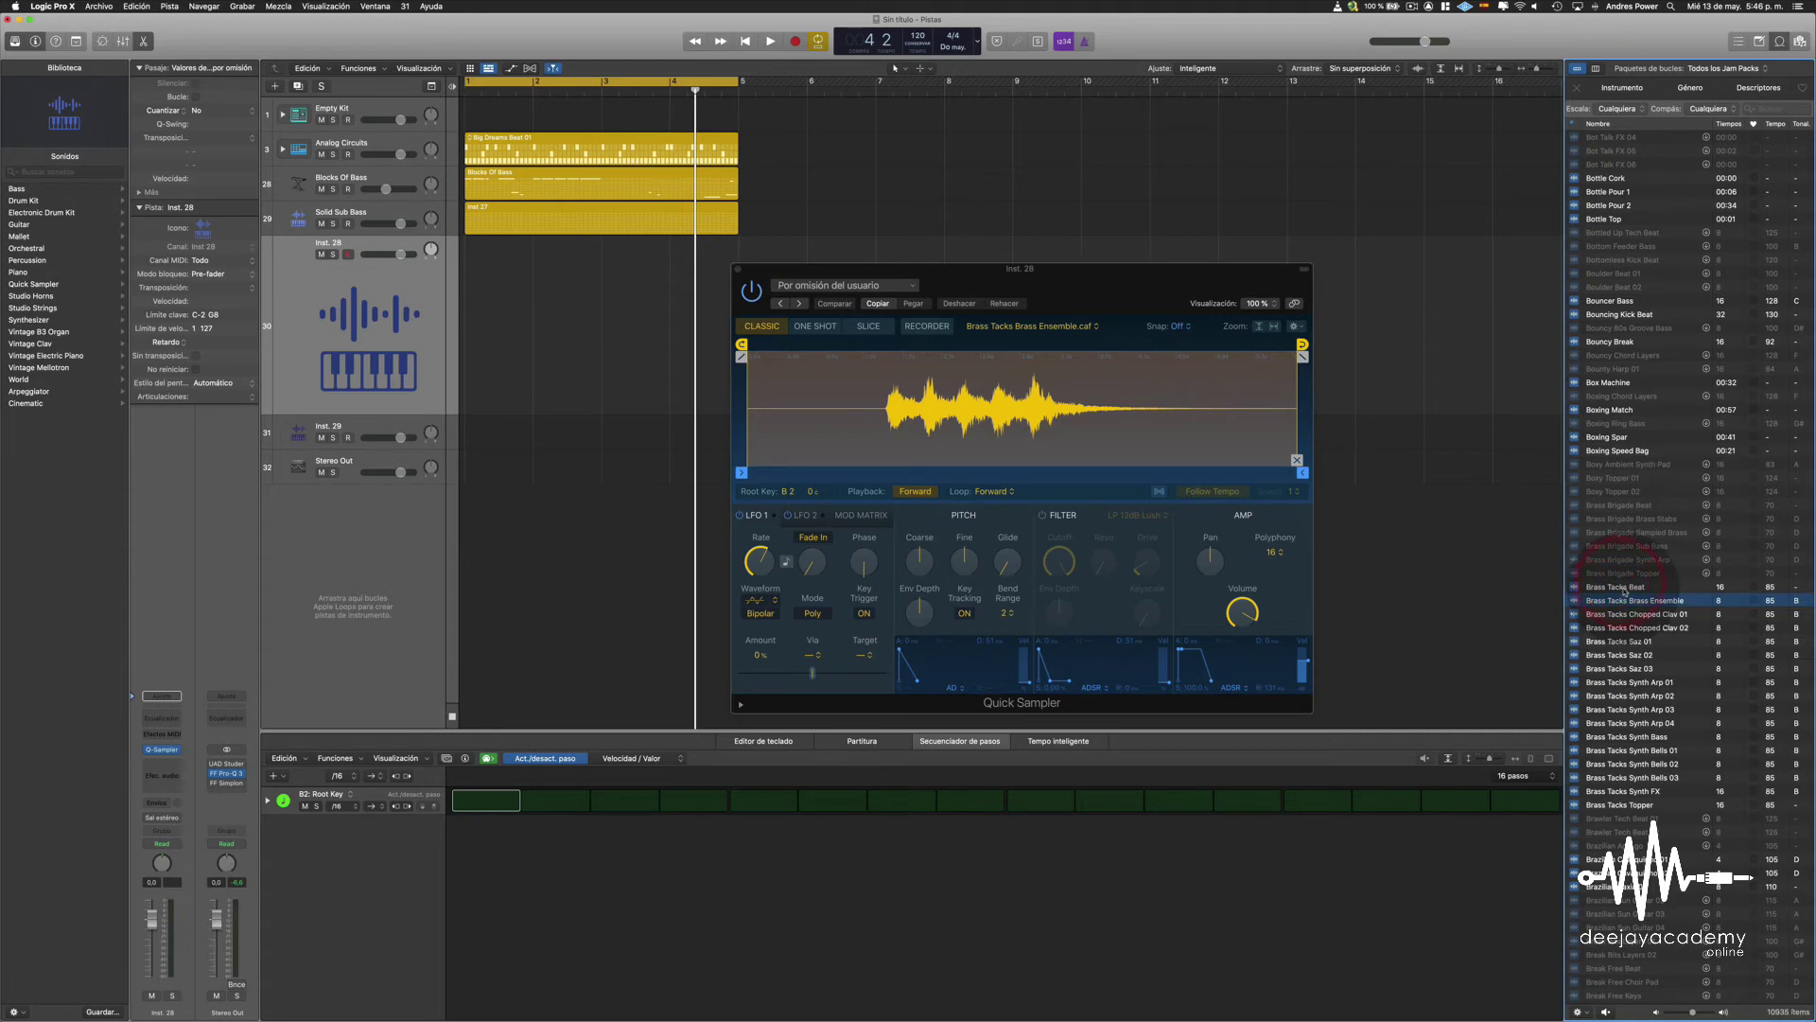
pyautogui.click(1624, 587)
pyautogui.moveTo(1616, 588); pyautogui.dragTo(998, 412)
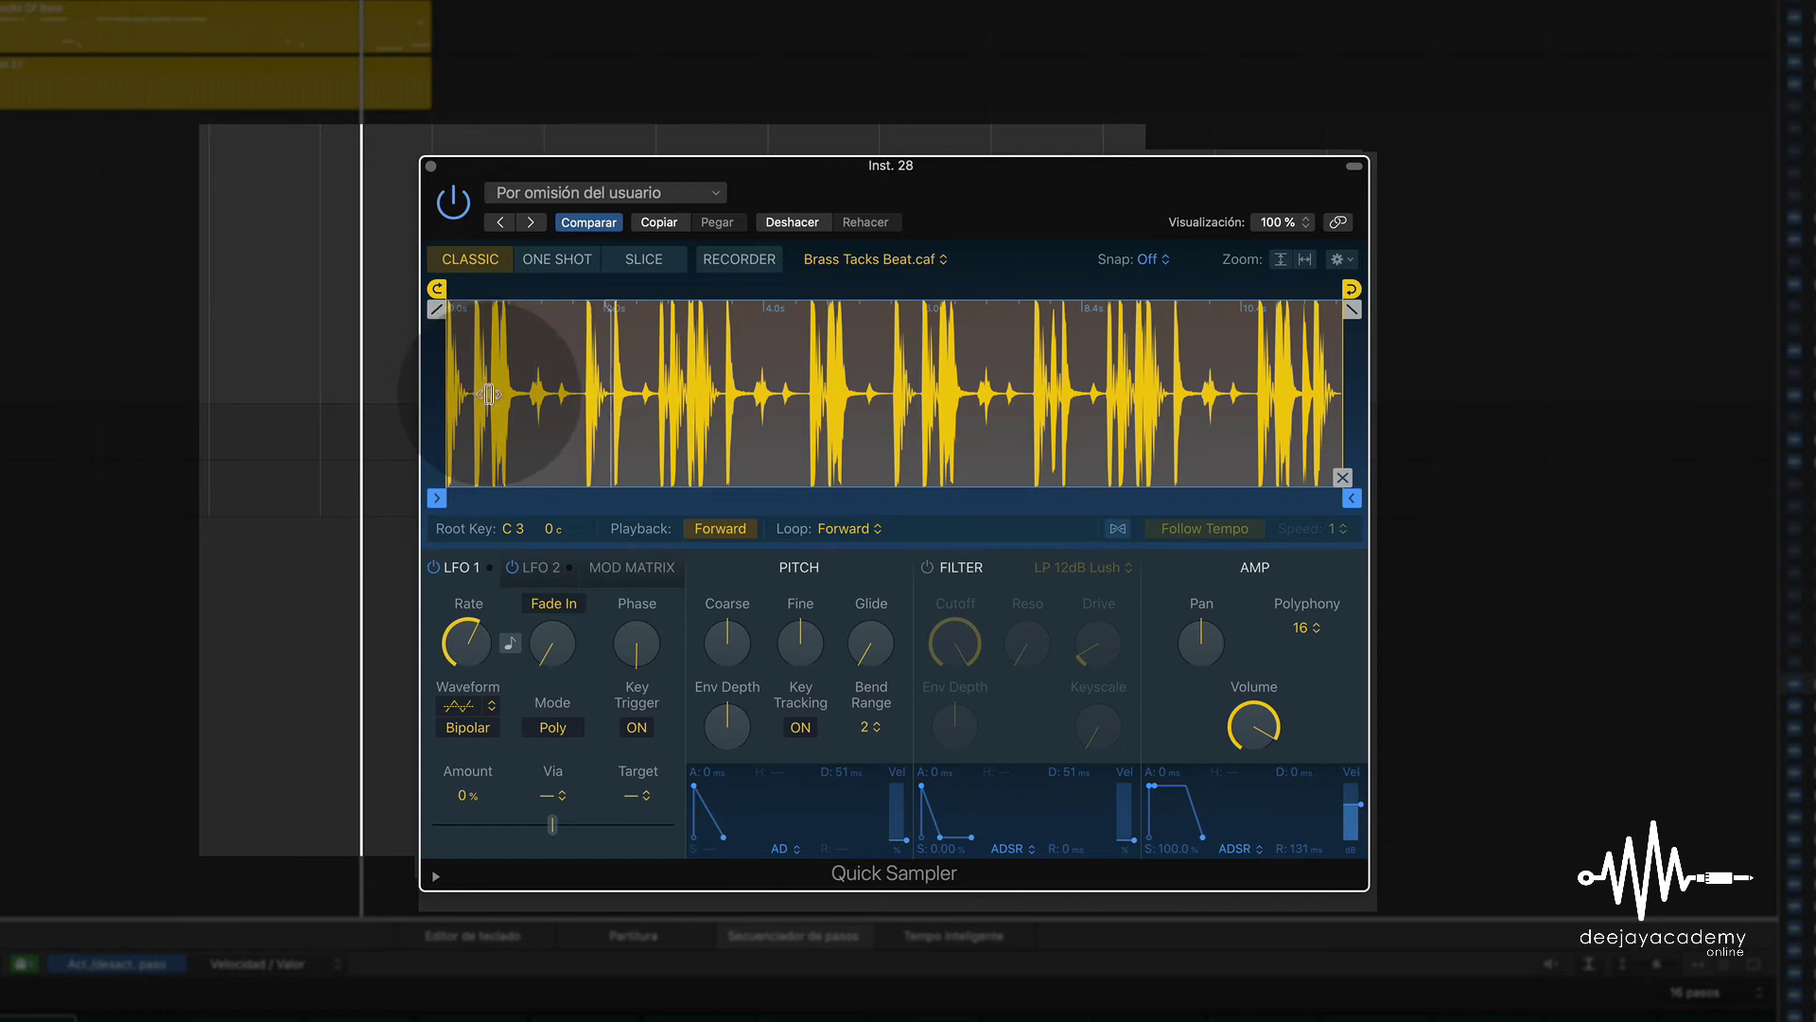
pyautogui.click(628, 261)
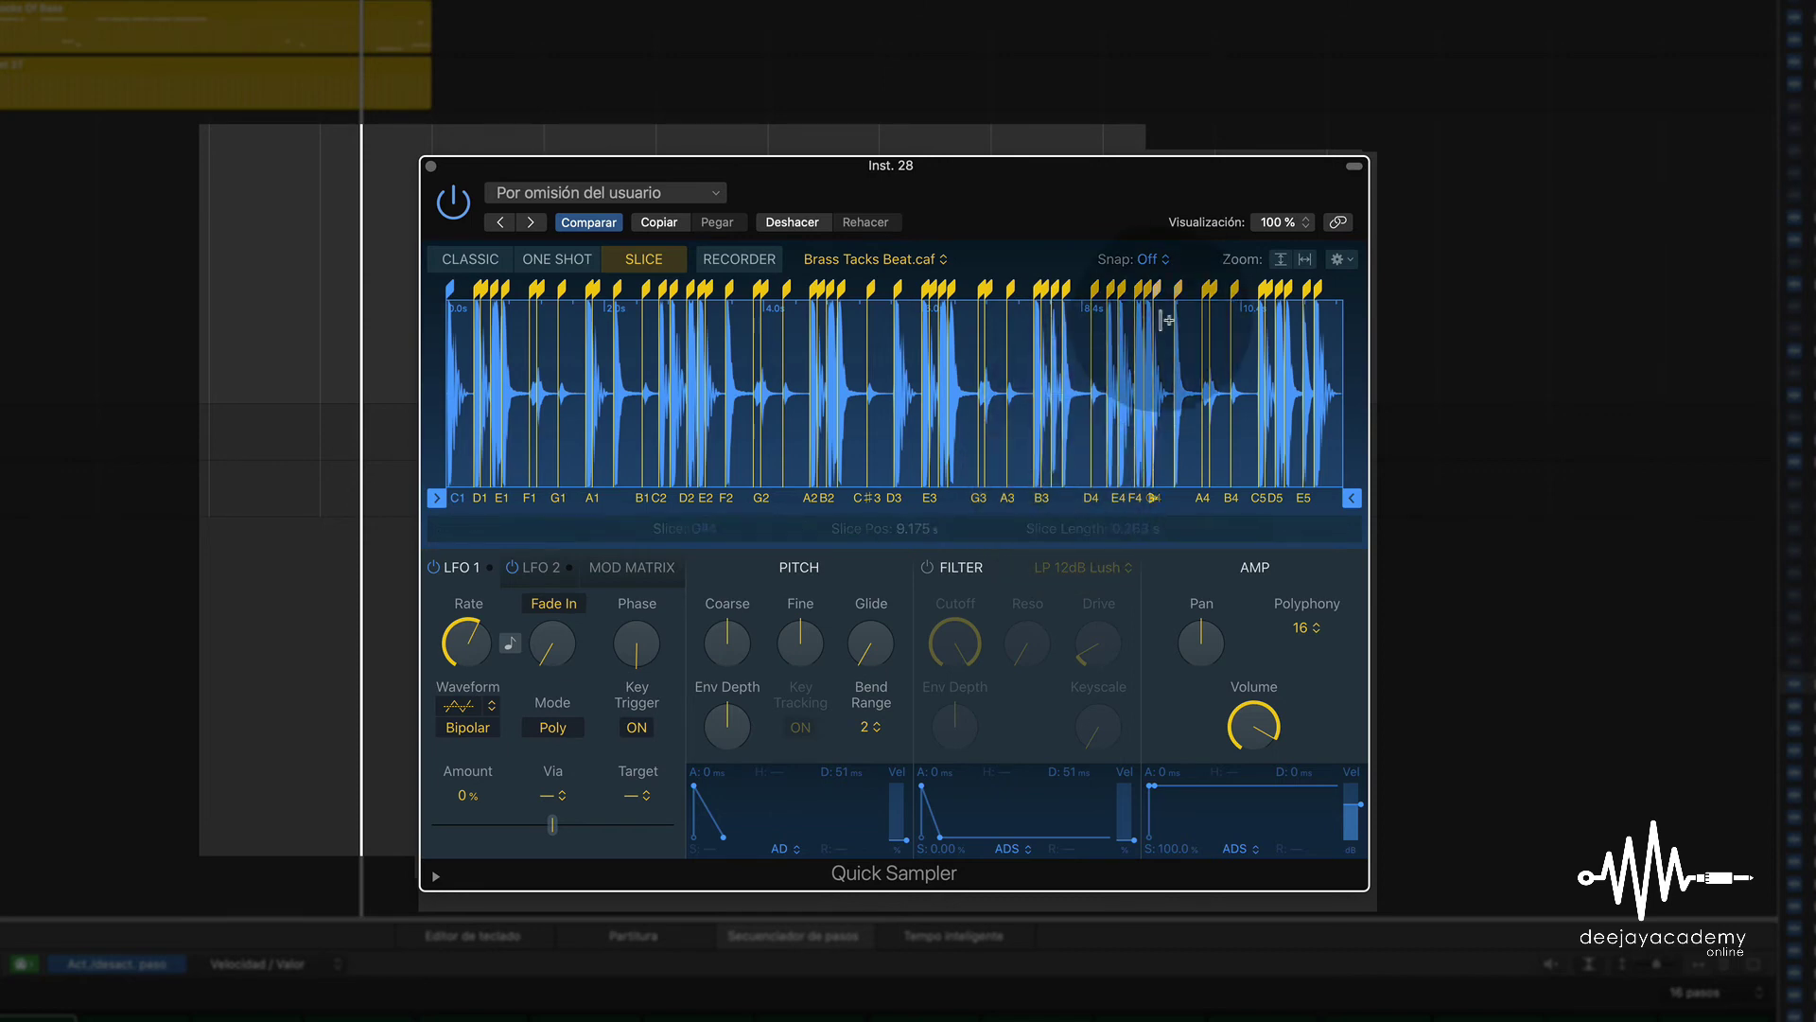
# - Examine the transient slice markers and their assigned notes along the beat's waveform at several zoom levels
pyautogui.click(1308, 266)
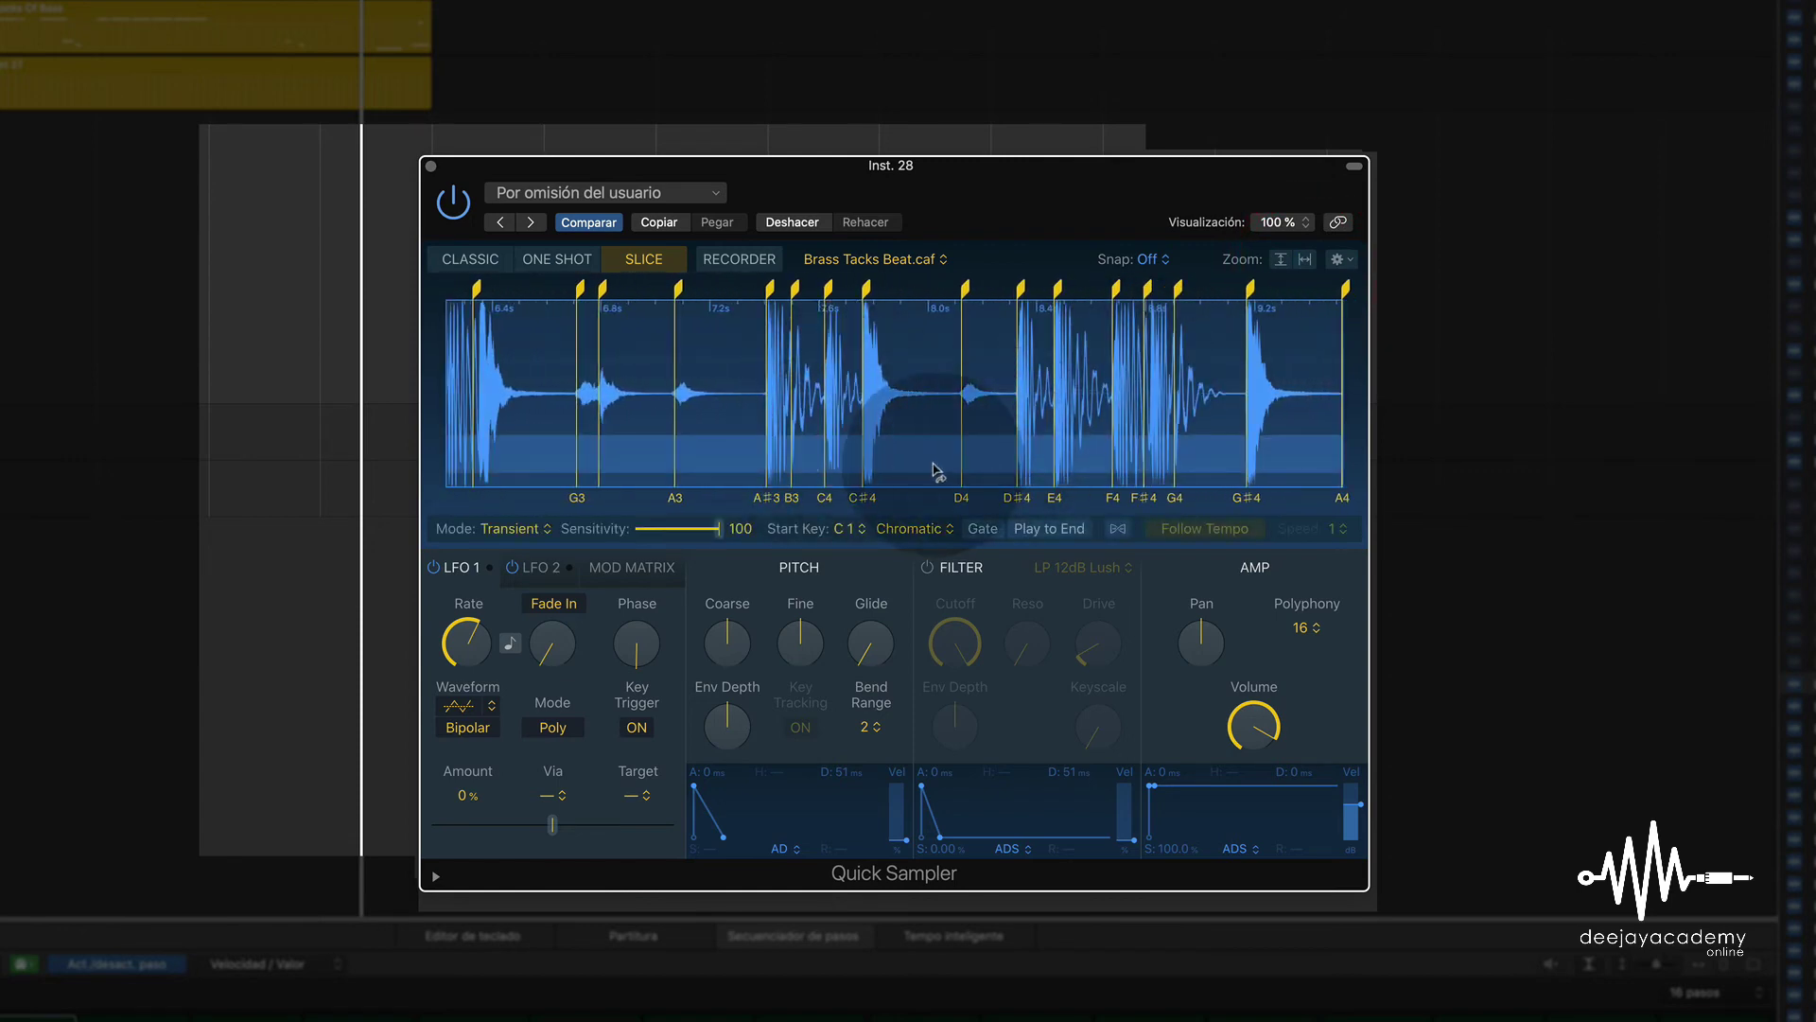
pyautogui.hscroll(-2, 857, 459)
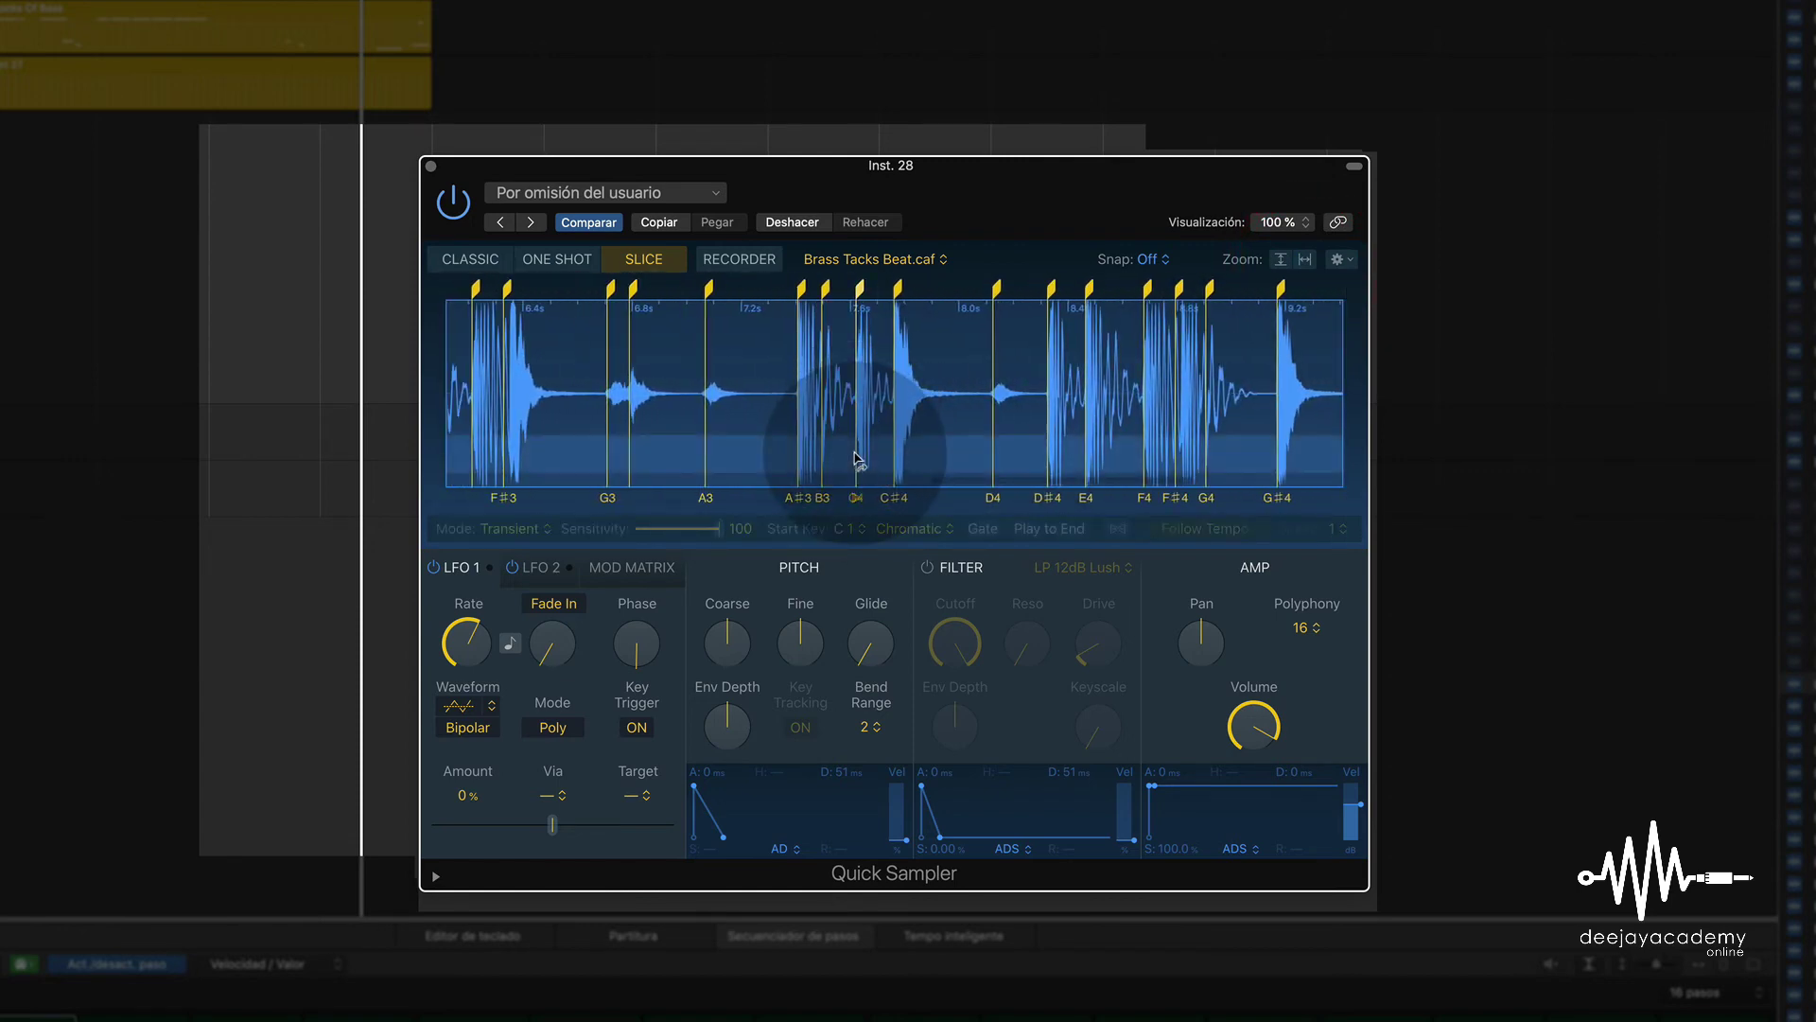
pyautogui.hscroll(-6, 761, 426)
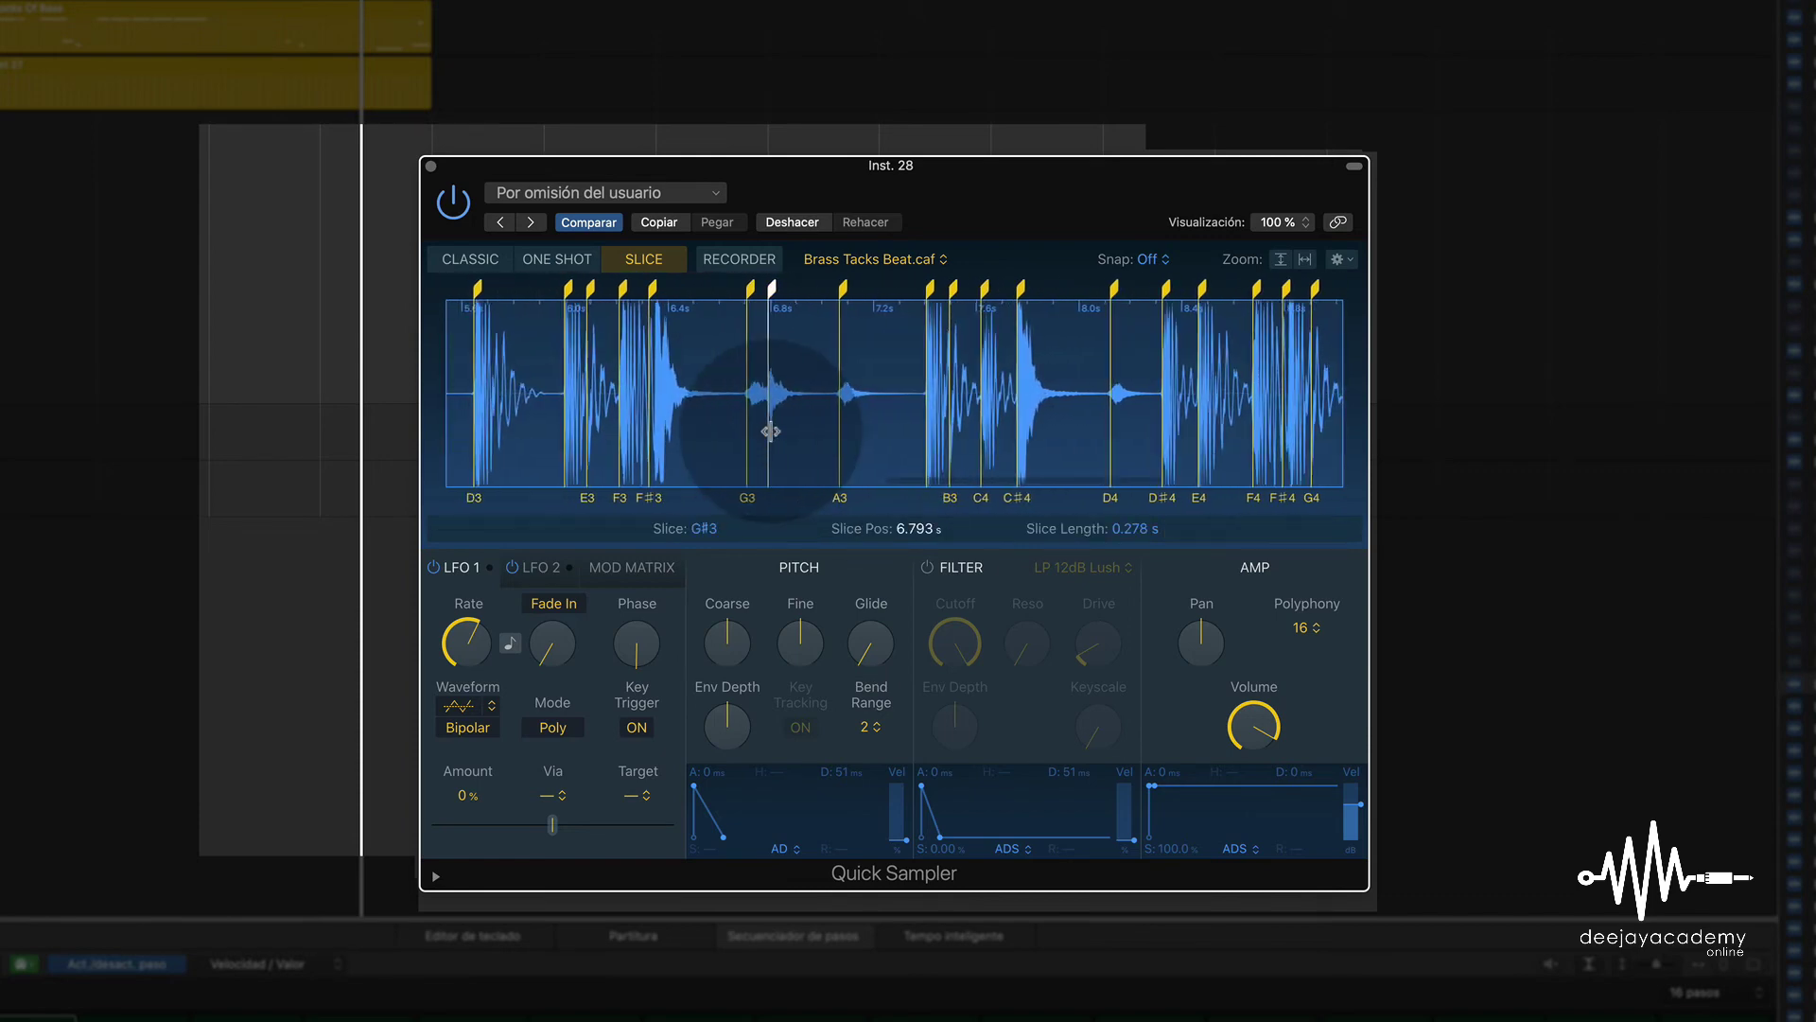
pyautogui.scroll(-8, 771, 431)
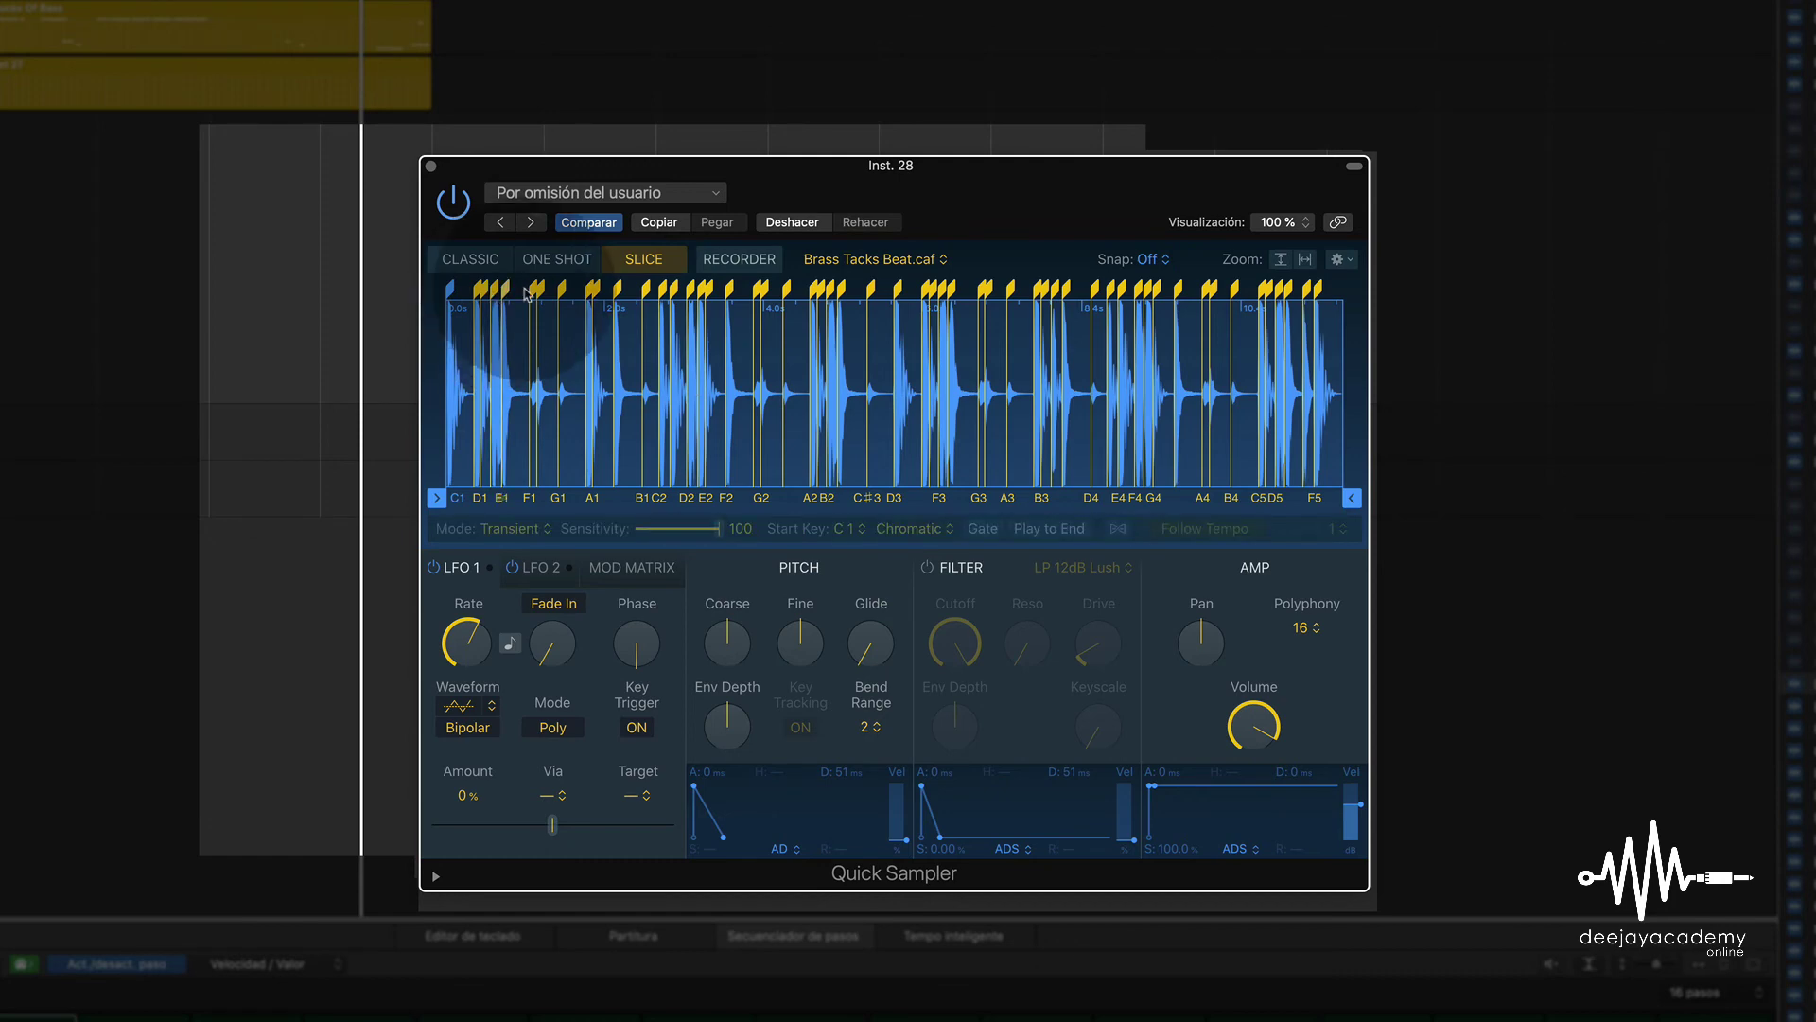
pyautogui.scroll(5, 526, 295)
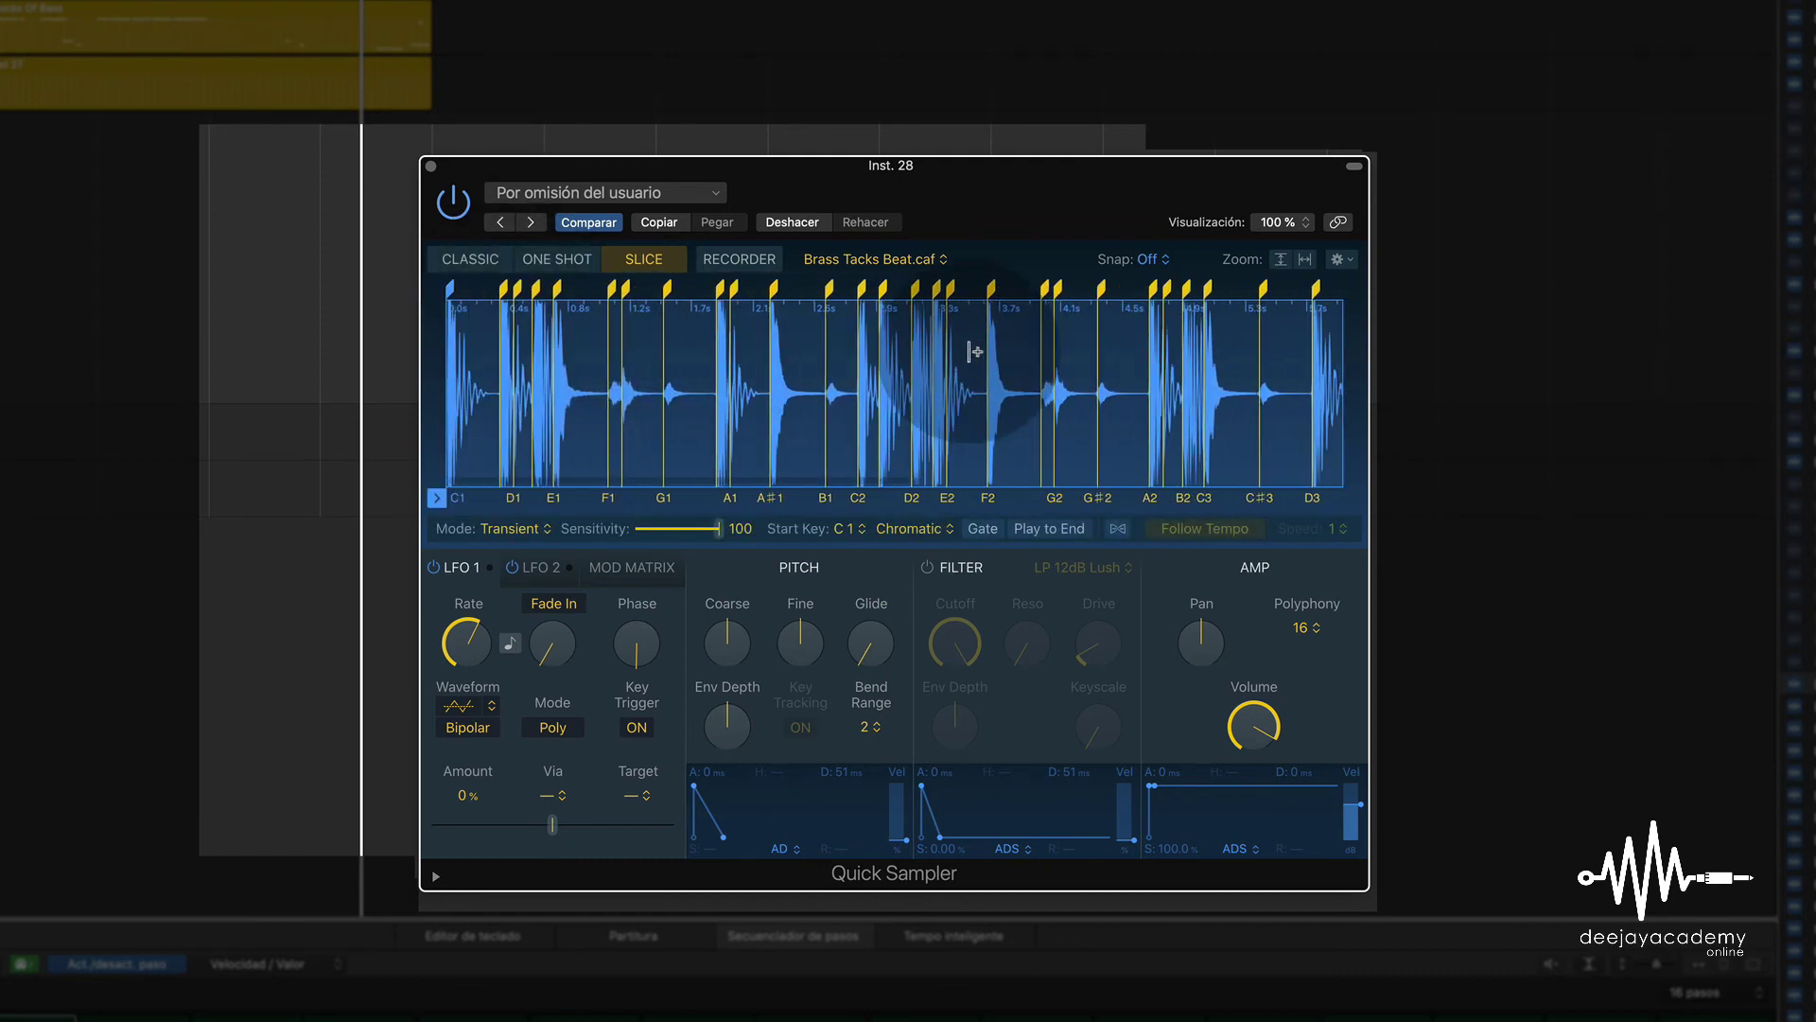
pyautogui.scroll(5, 956, 346)
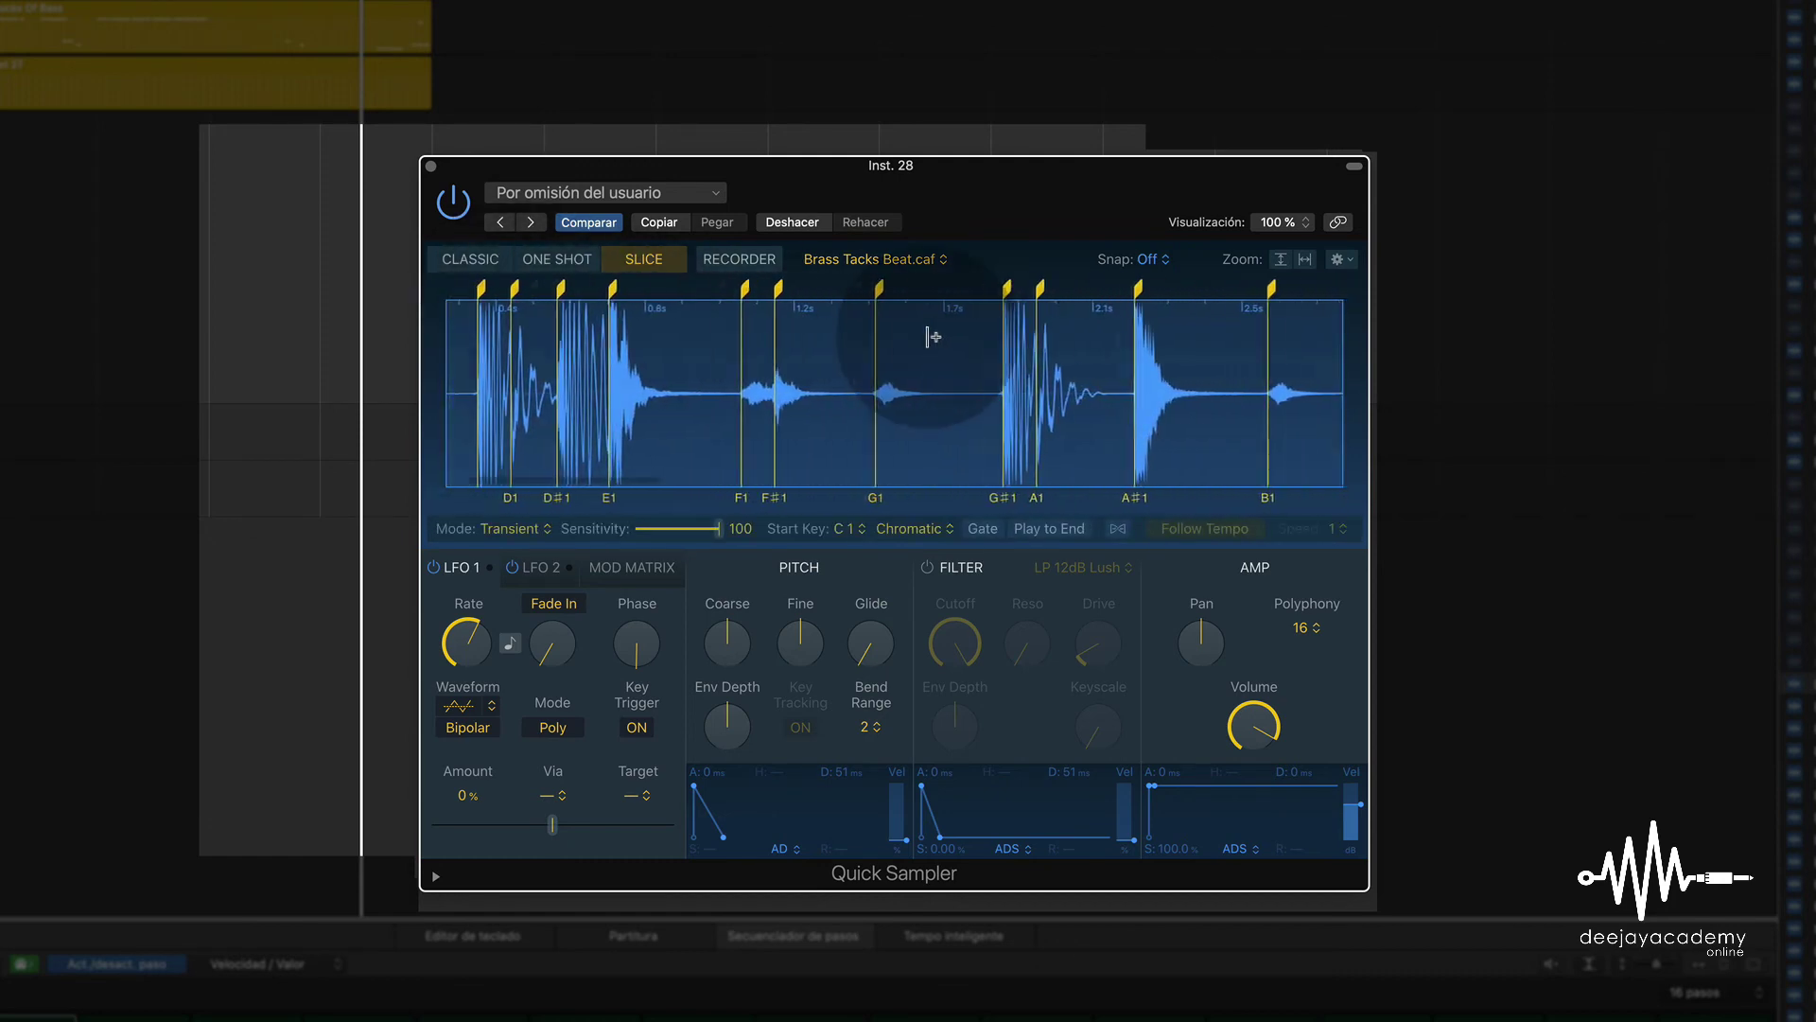
pyautogui.hscroll(-3, 933, 337)
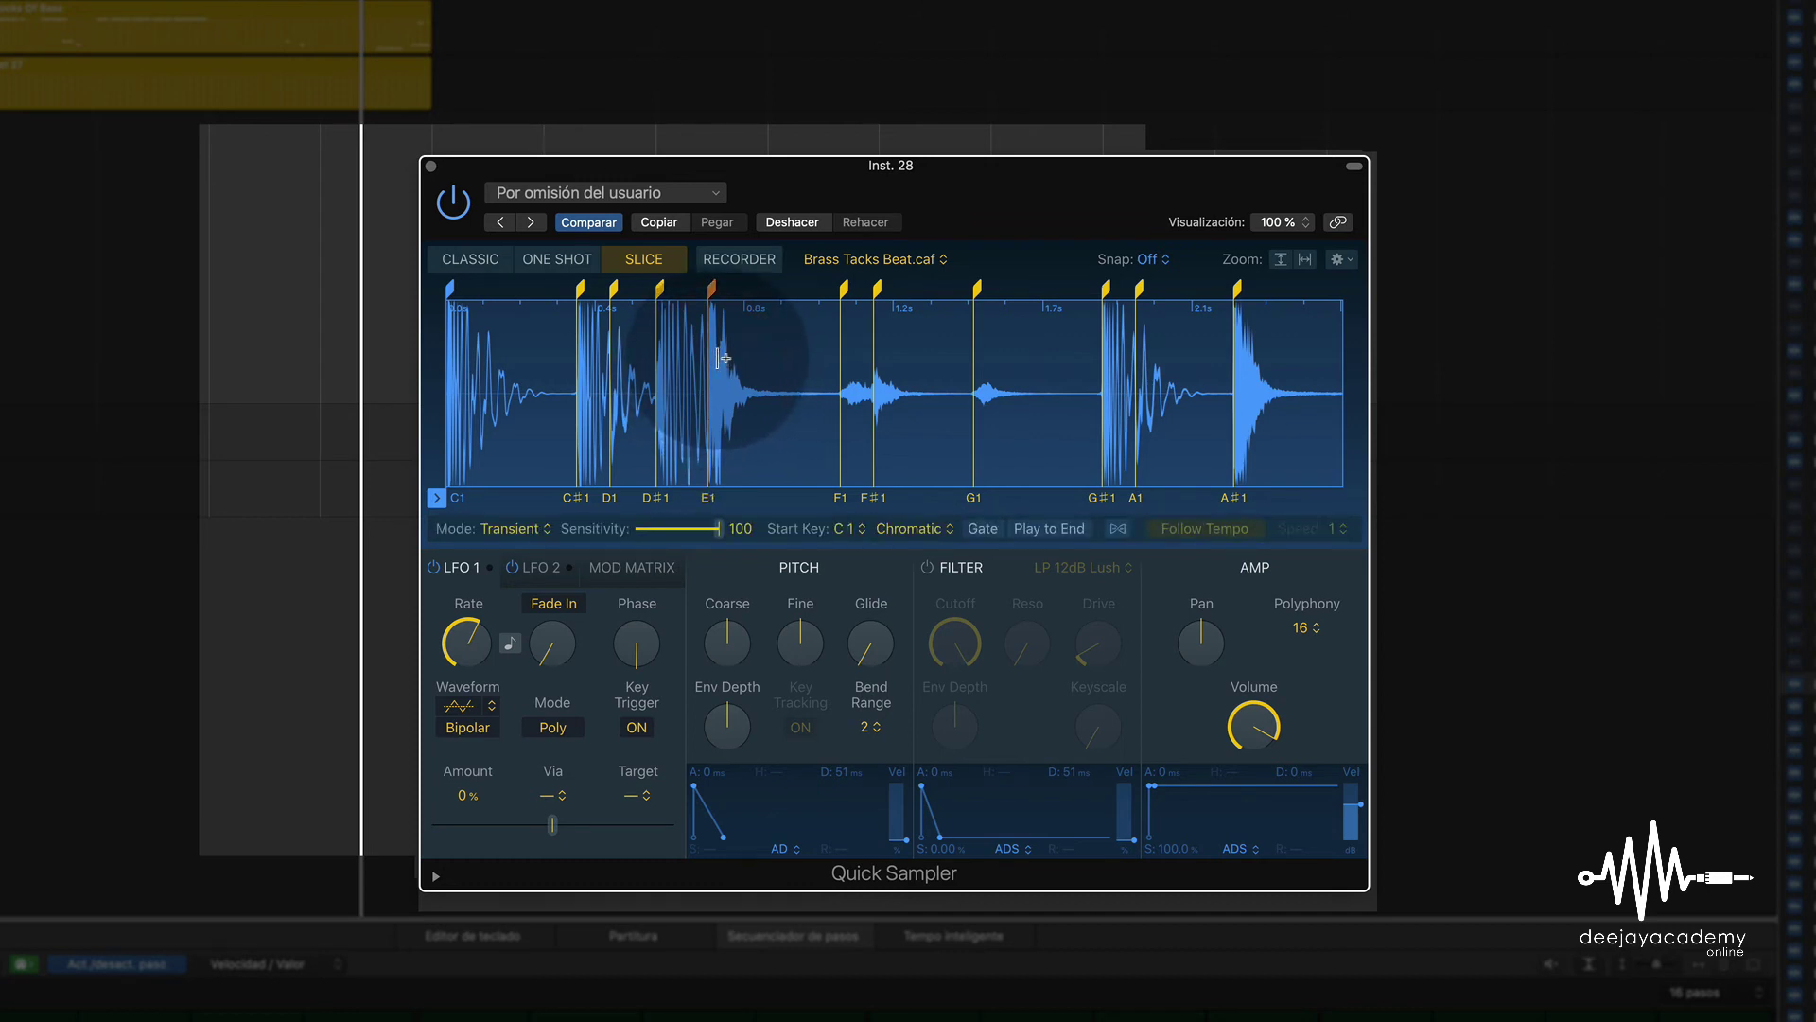
pyautogui.hscroll(3, 918, 378)
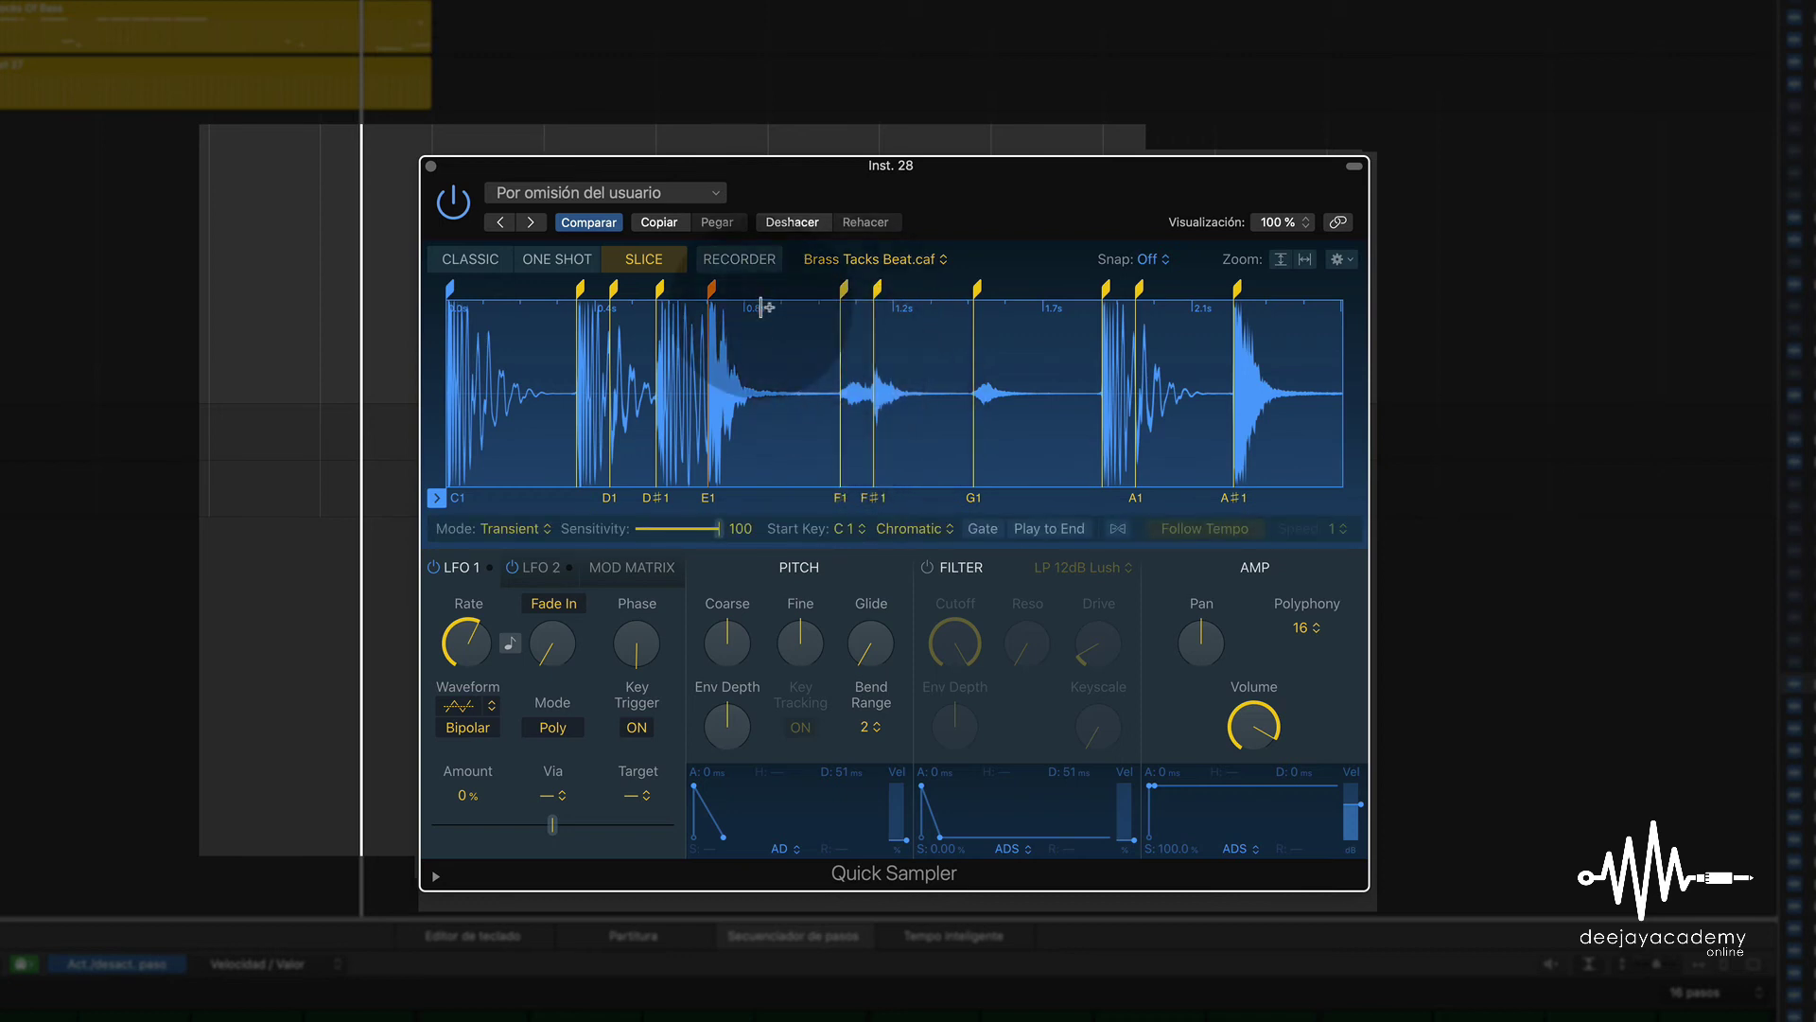
# - Create a Drum Machine Designer track from the Brass Tacks Beat slices, accepting the 48-pad limit
pyautogui.rightClick(813, 394)
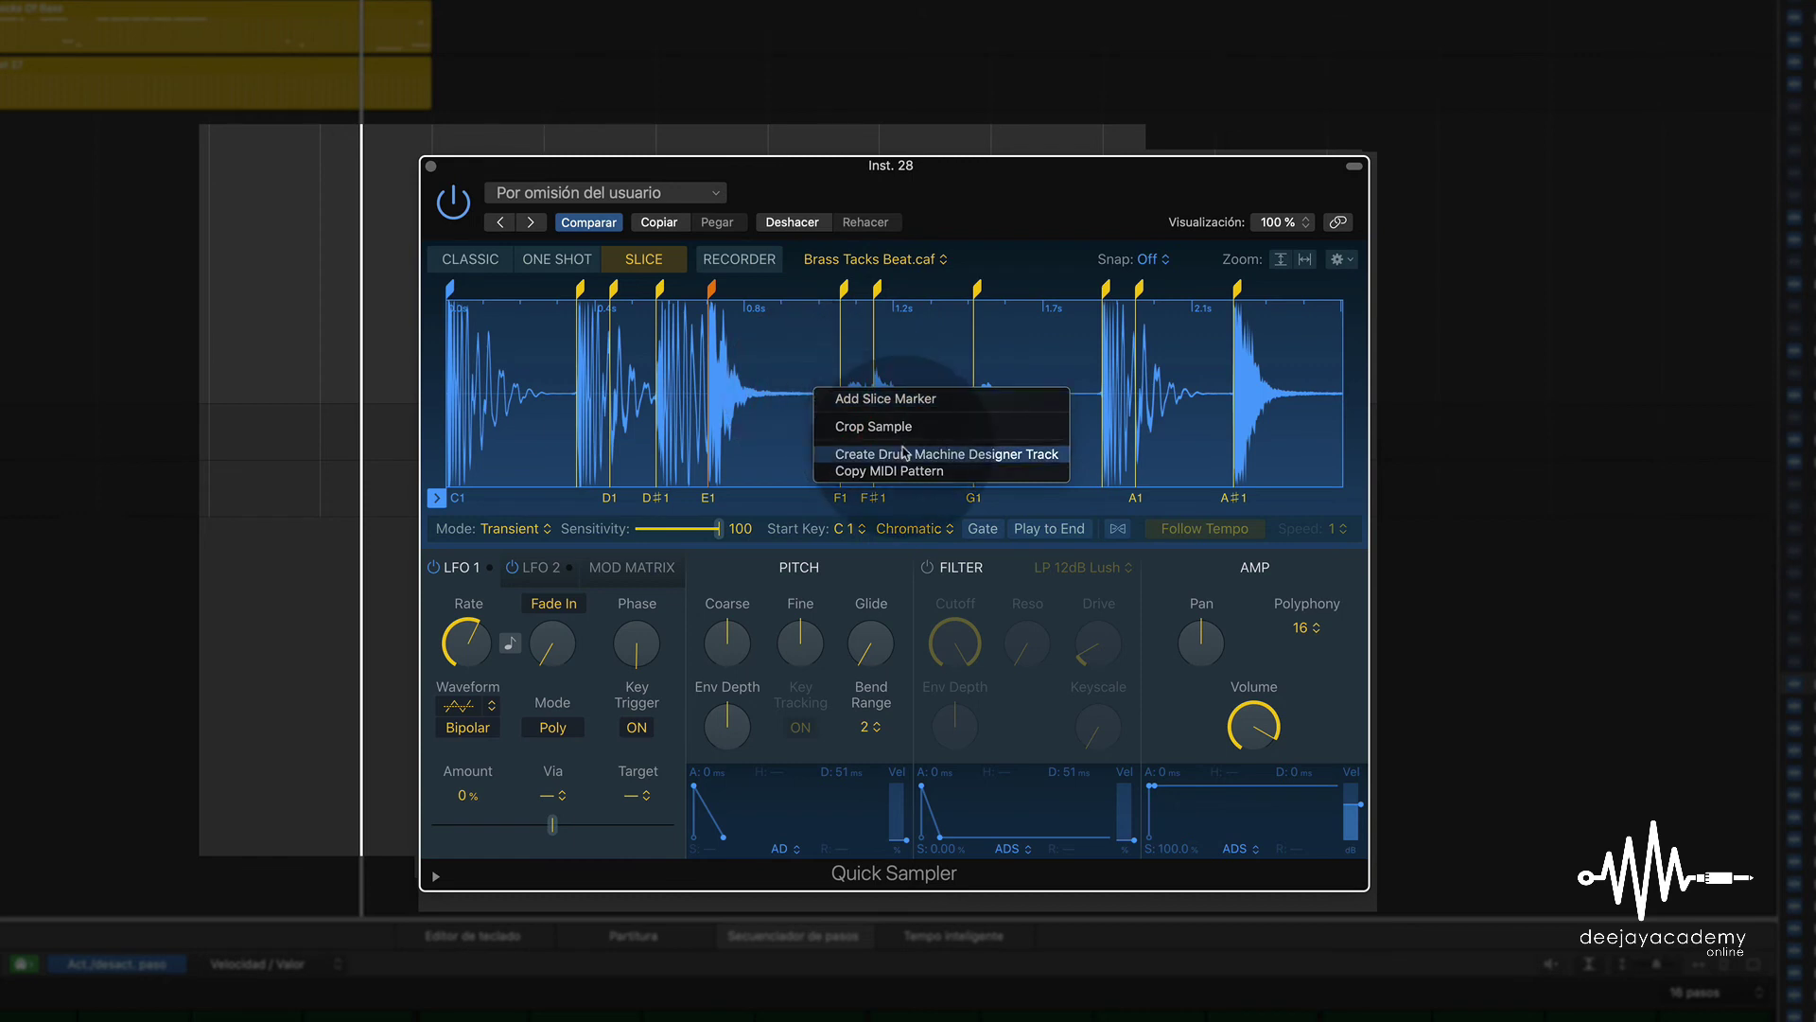
pyautogui.click(957, 457)
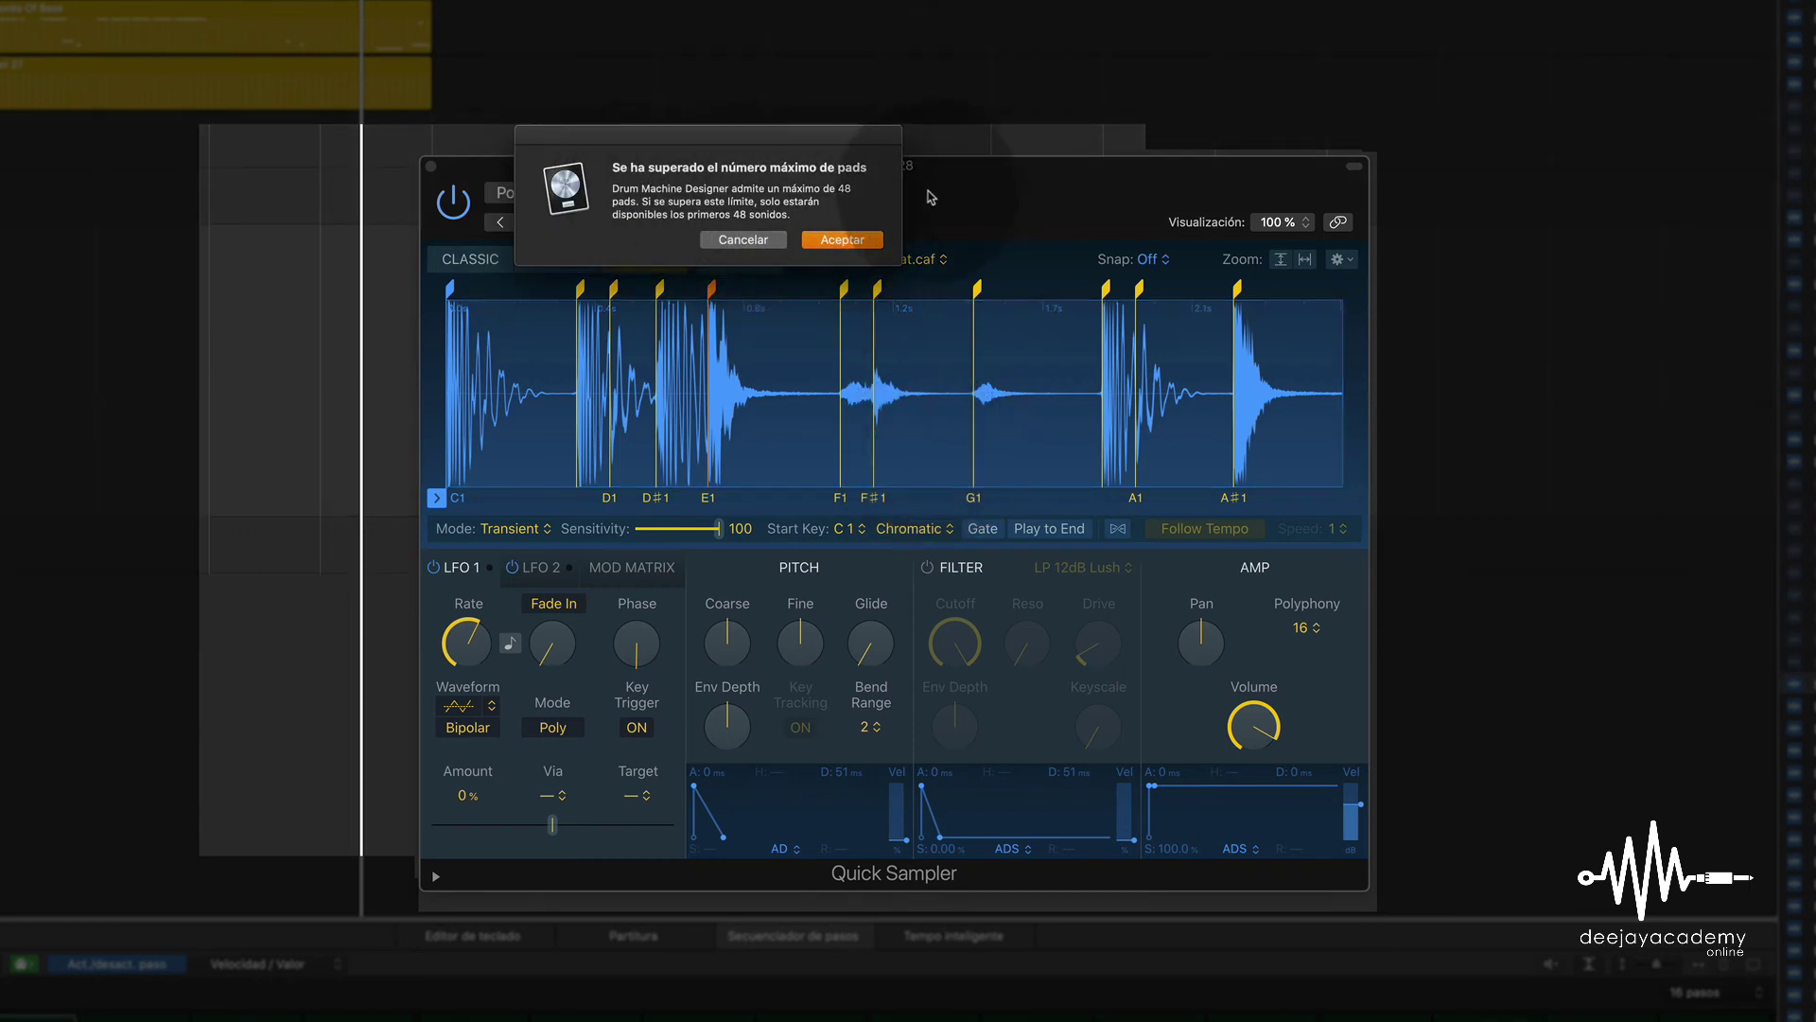
pyautogui.click(865, 244)
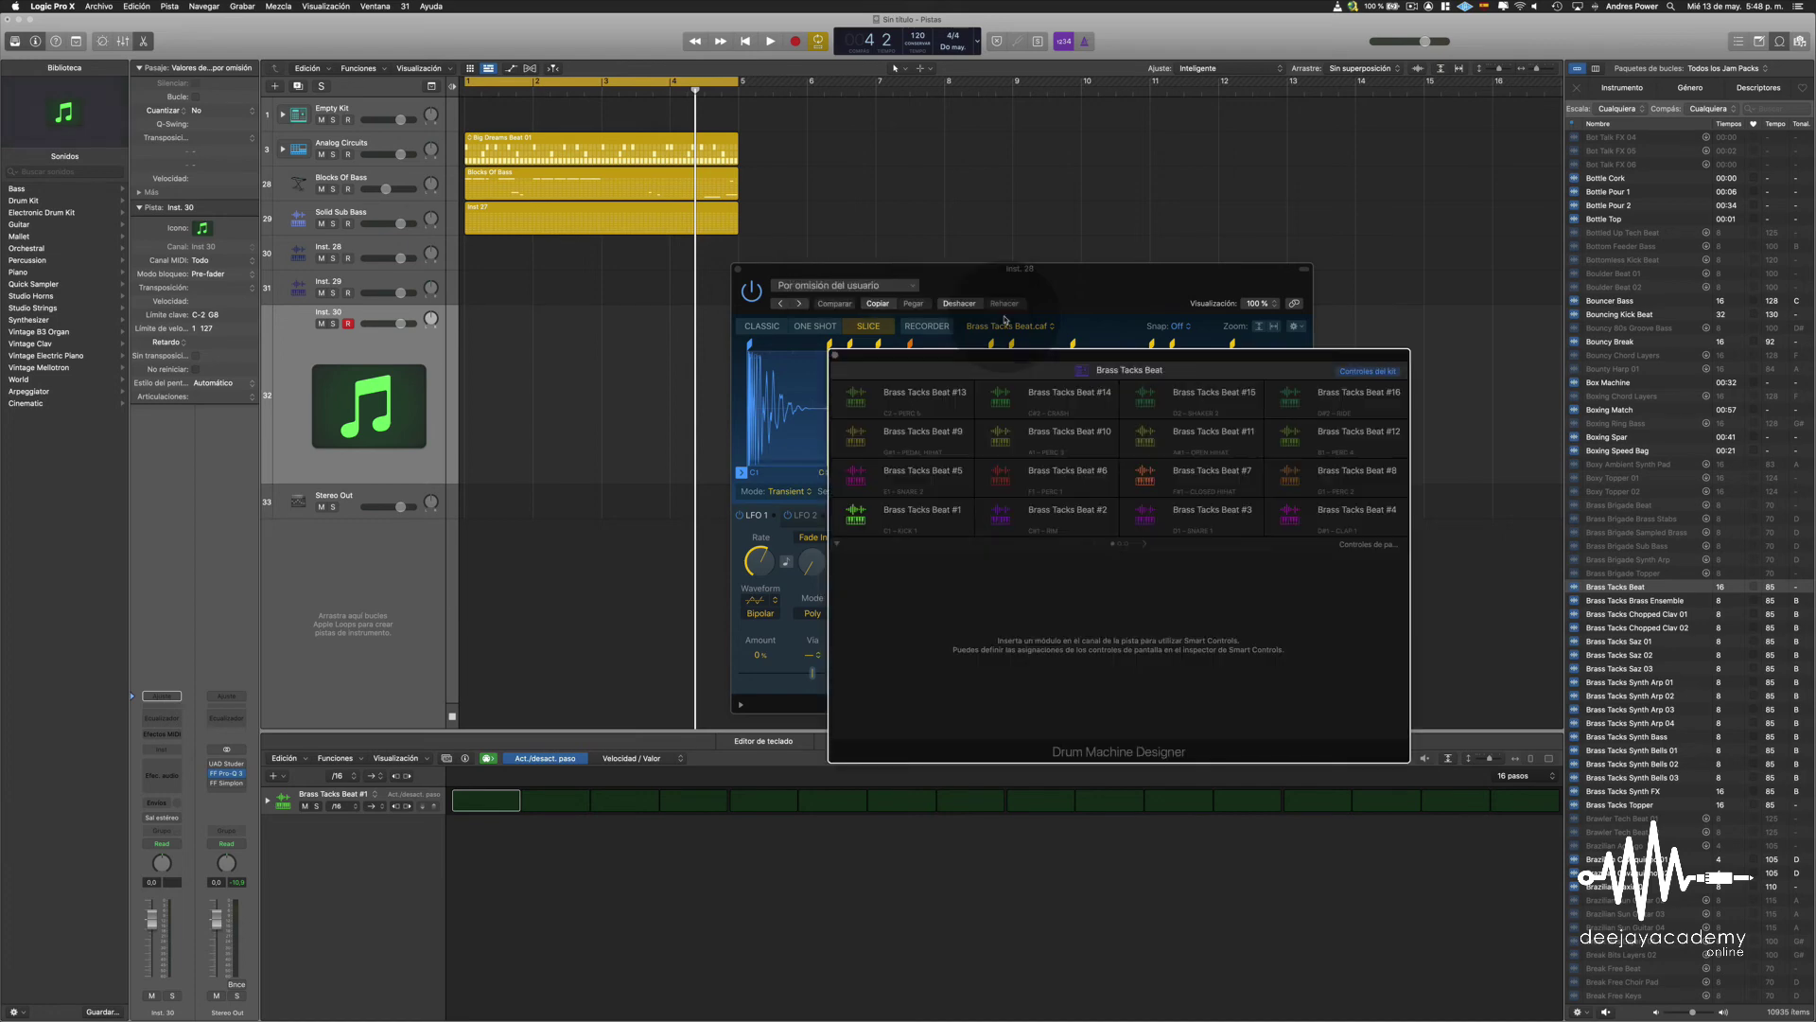
# - Open the new MIDI region on the Brass Tacks Beat track in the piano roll and audition its slice notes
pyautogui.doubleClick(623, 408)
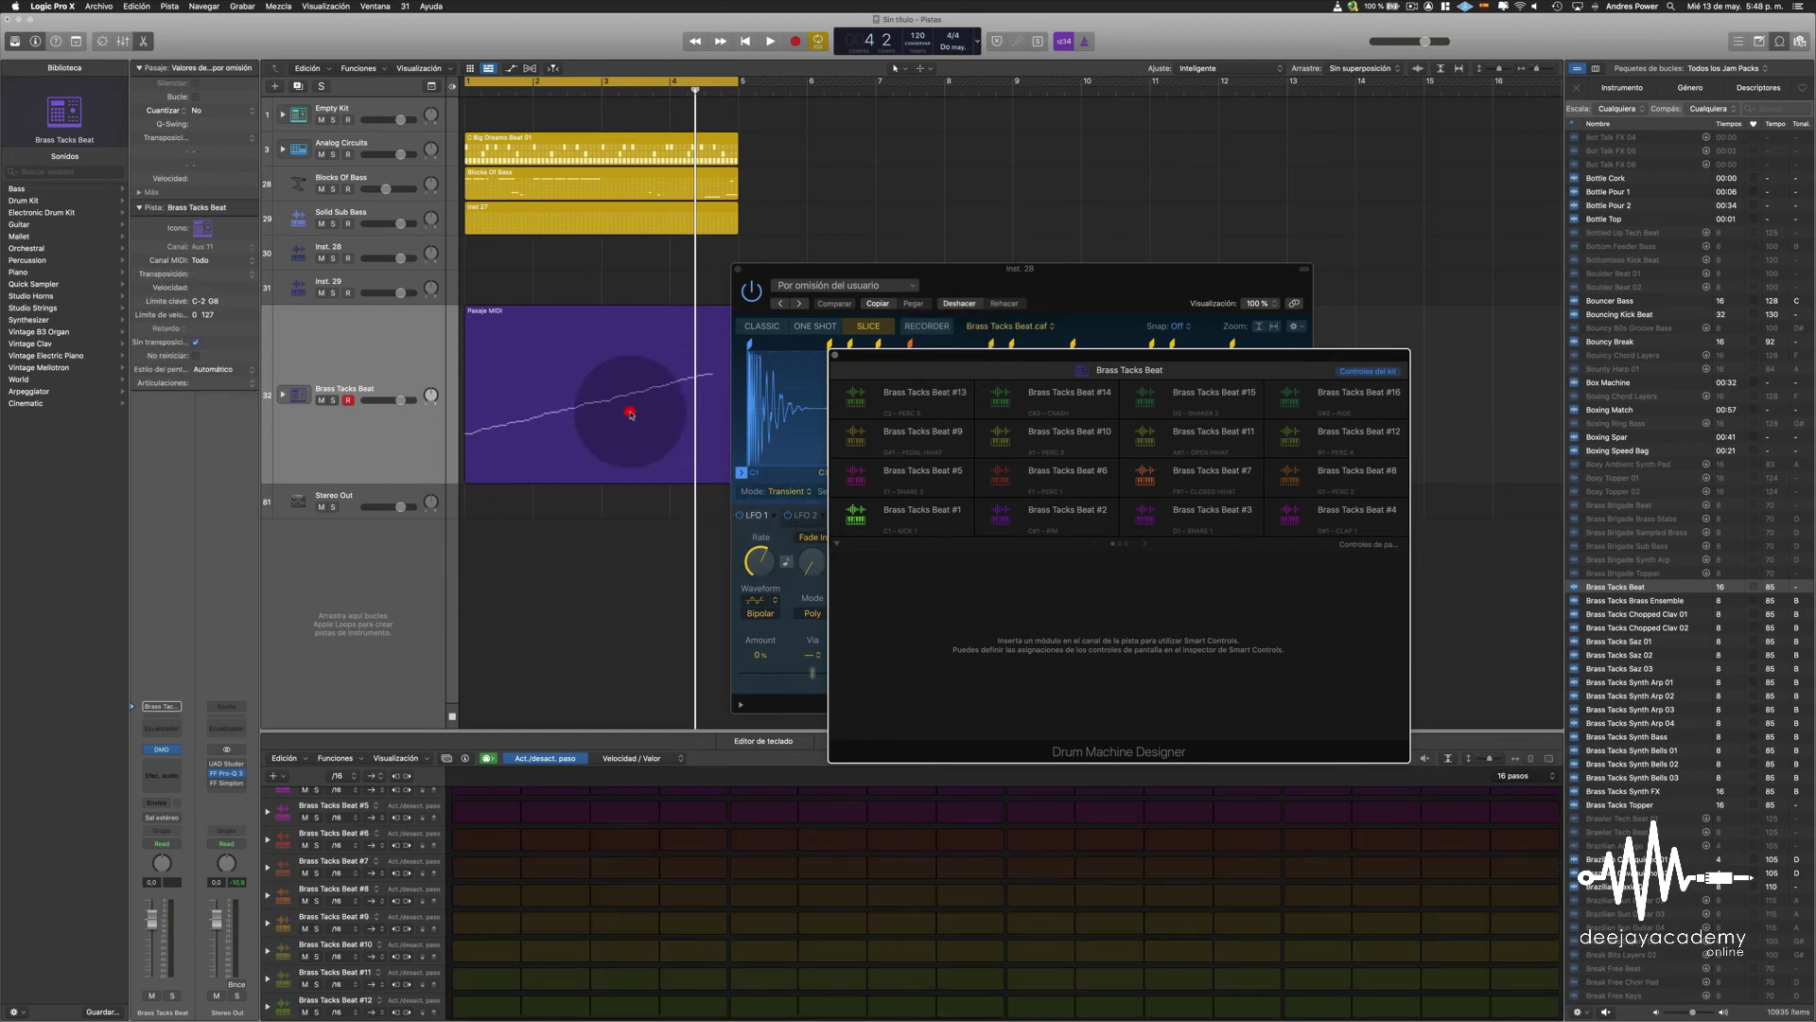
pyautogui.scroll(-6, 740, 961)
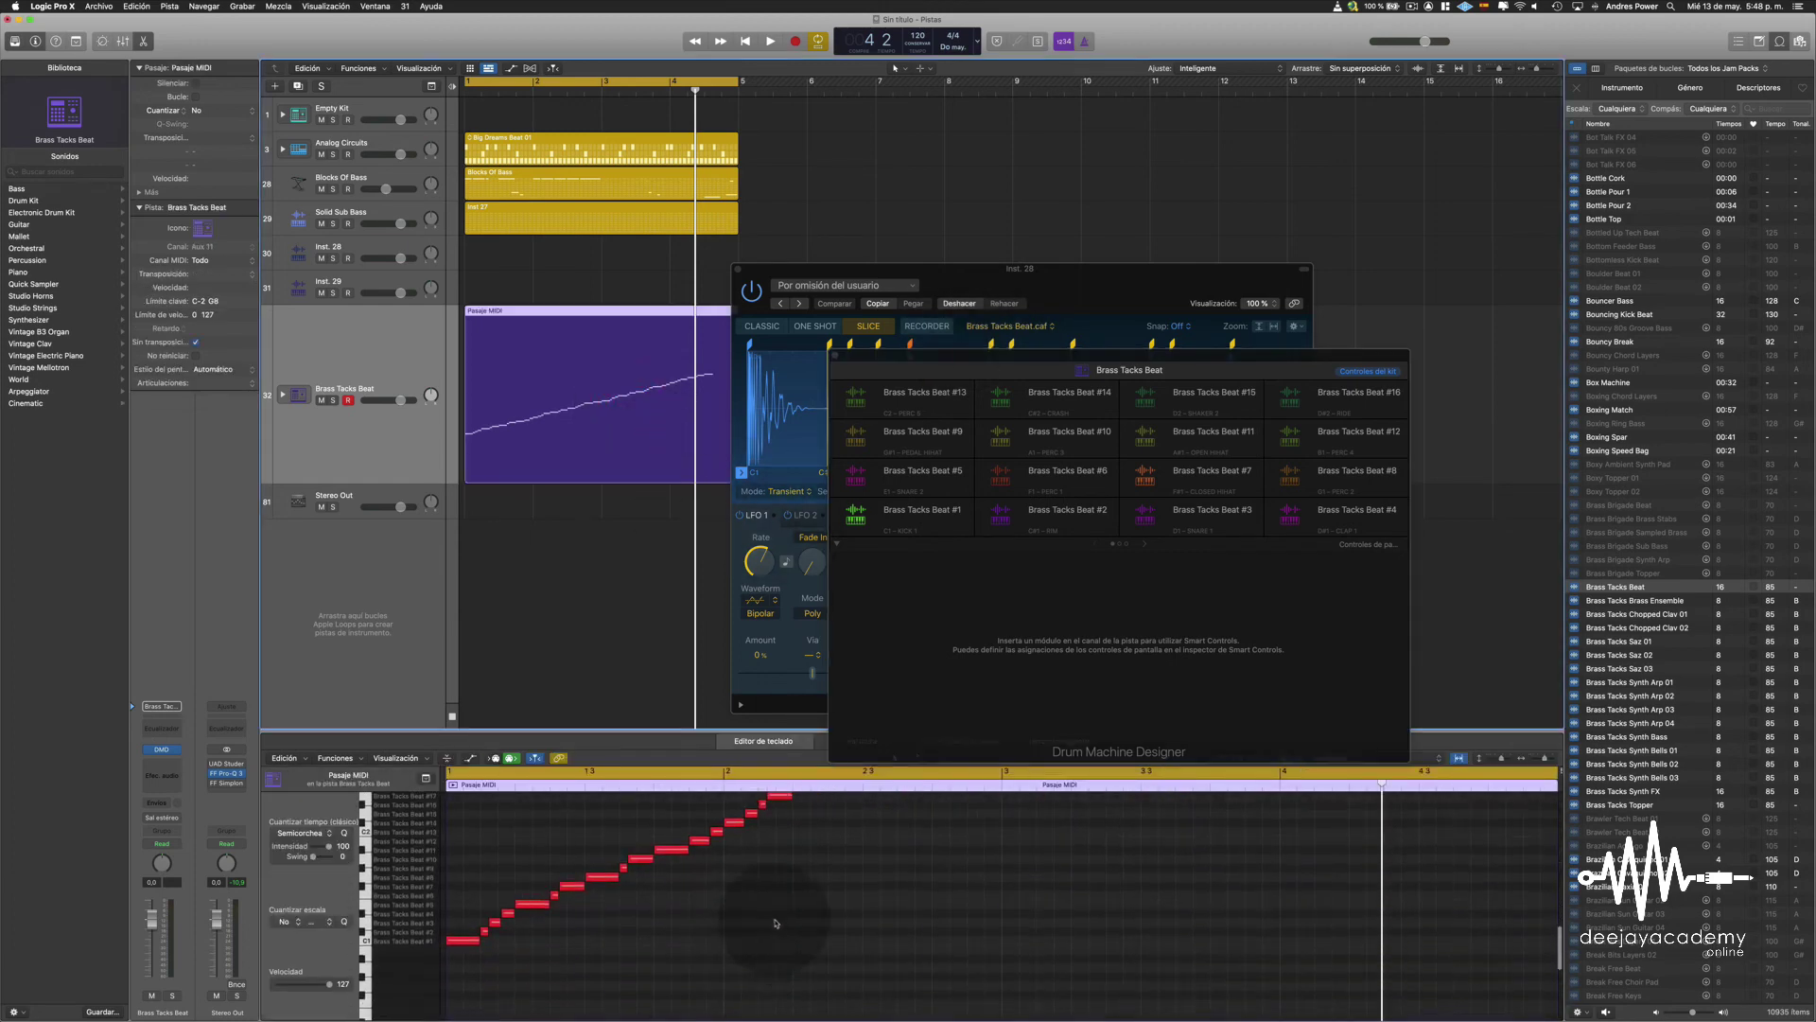
pyautogui.click(410, 941)
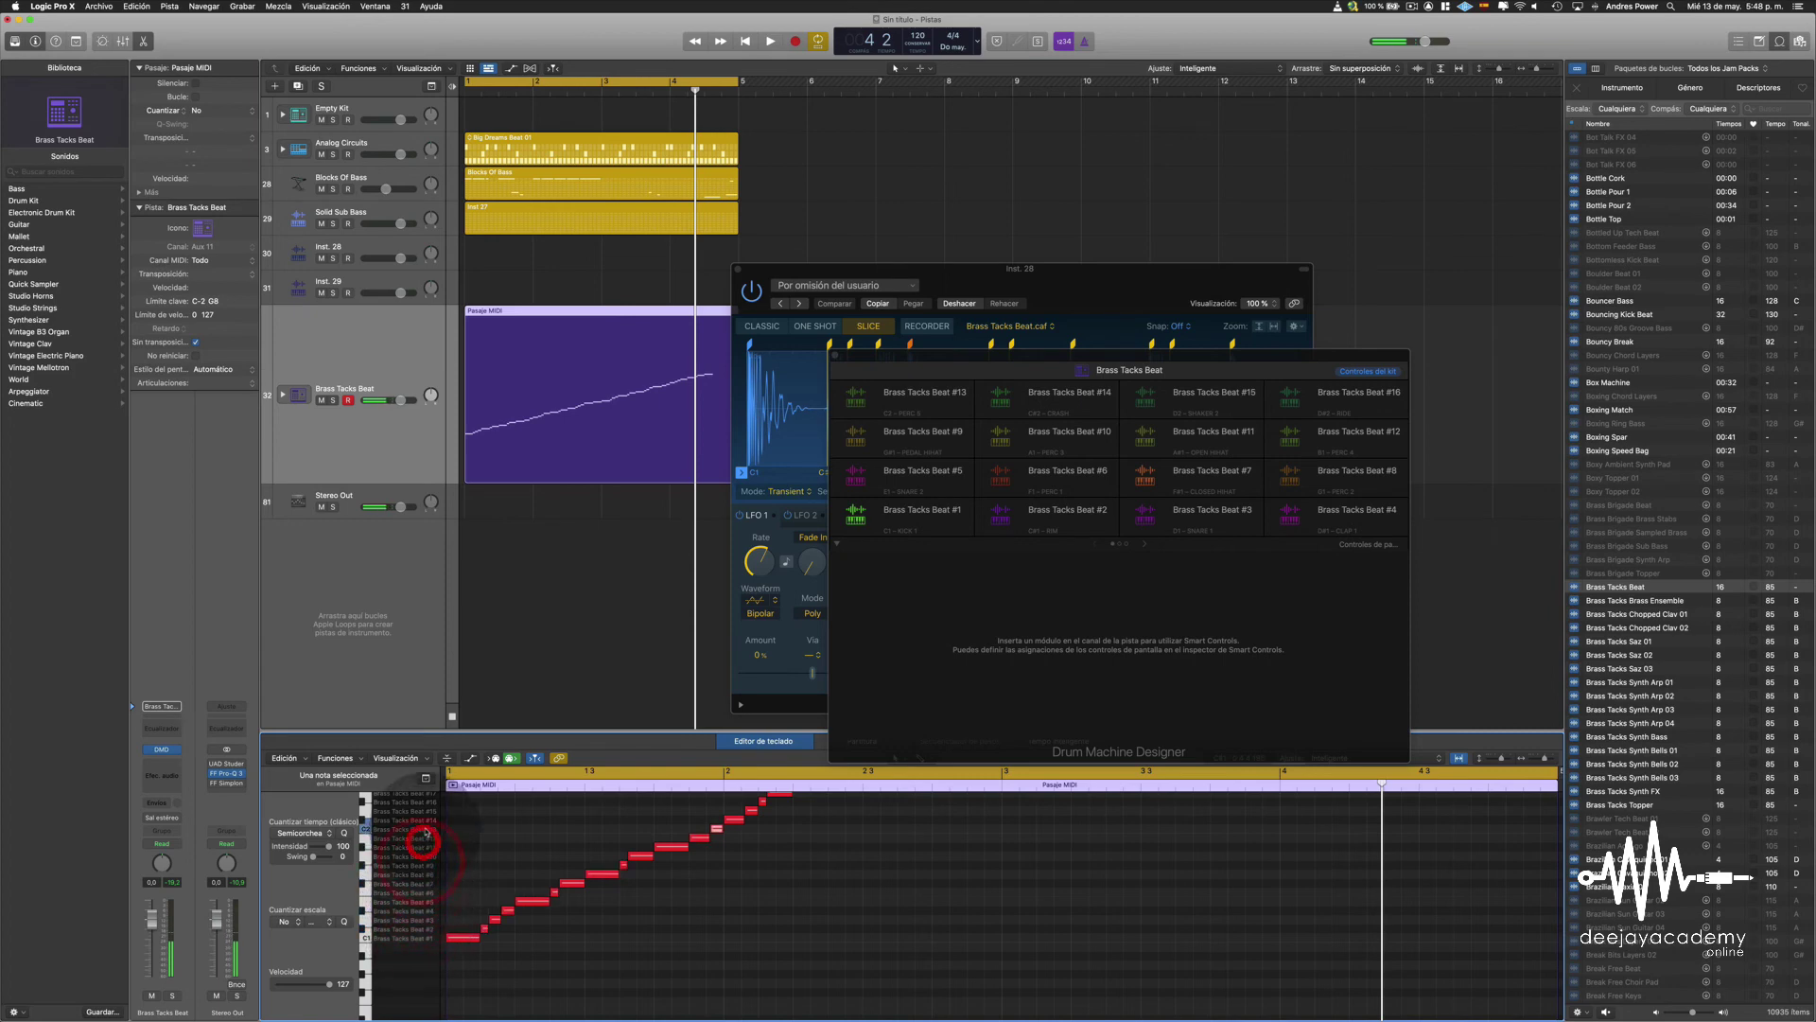
pyautogui.scroll(4, 603, 857)
# - Move the plug-in windows aside and replace the Brass Tacks Beat track's MIDI region with a new pattern region
pyautogui.moveTo(902, 274); pyautogui.dragTo(1245, 275)
pyautogui.moveTo(916, 362); pyautogui.dragTo(1009, 357)
pyautogui.click(675, 315)
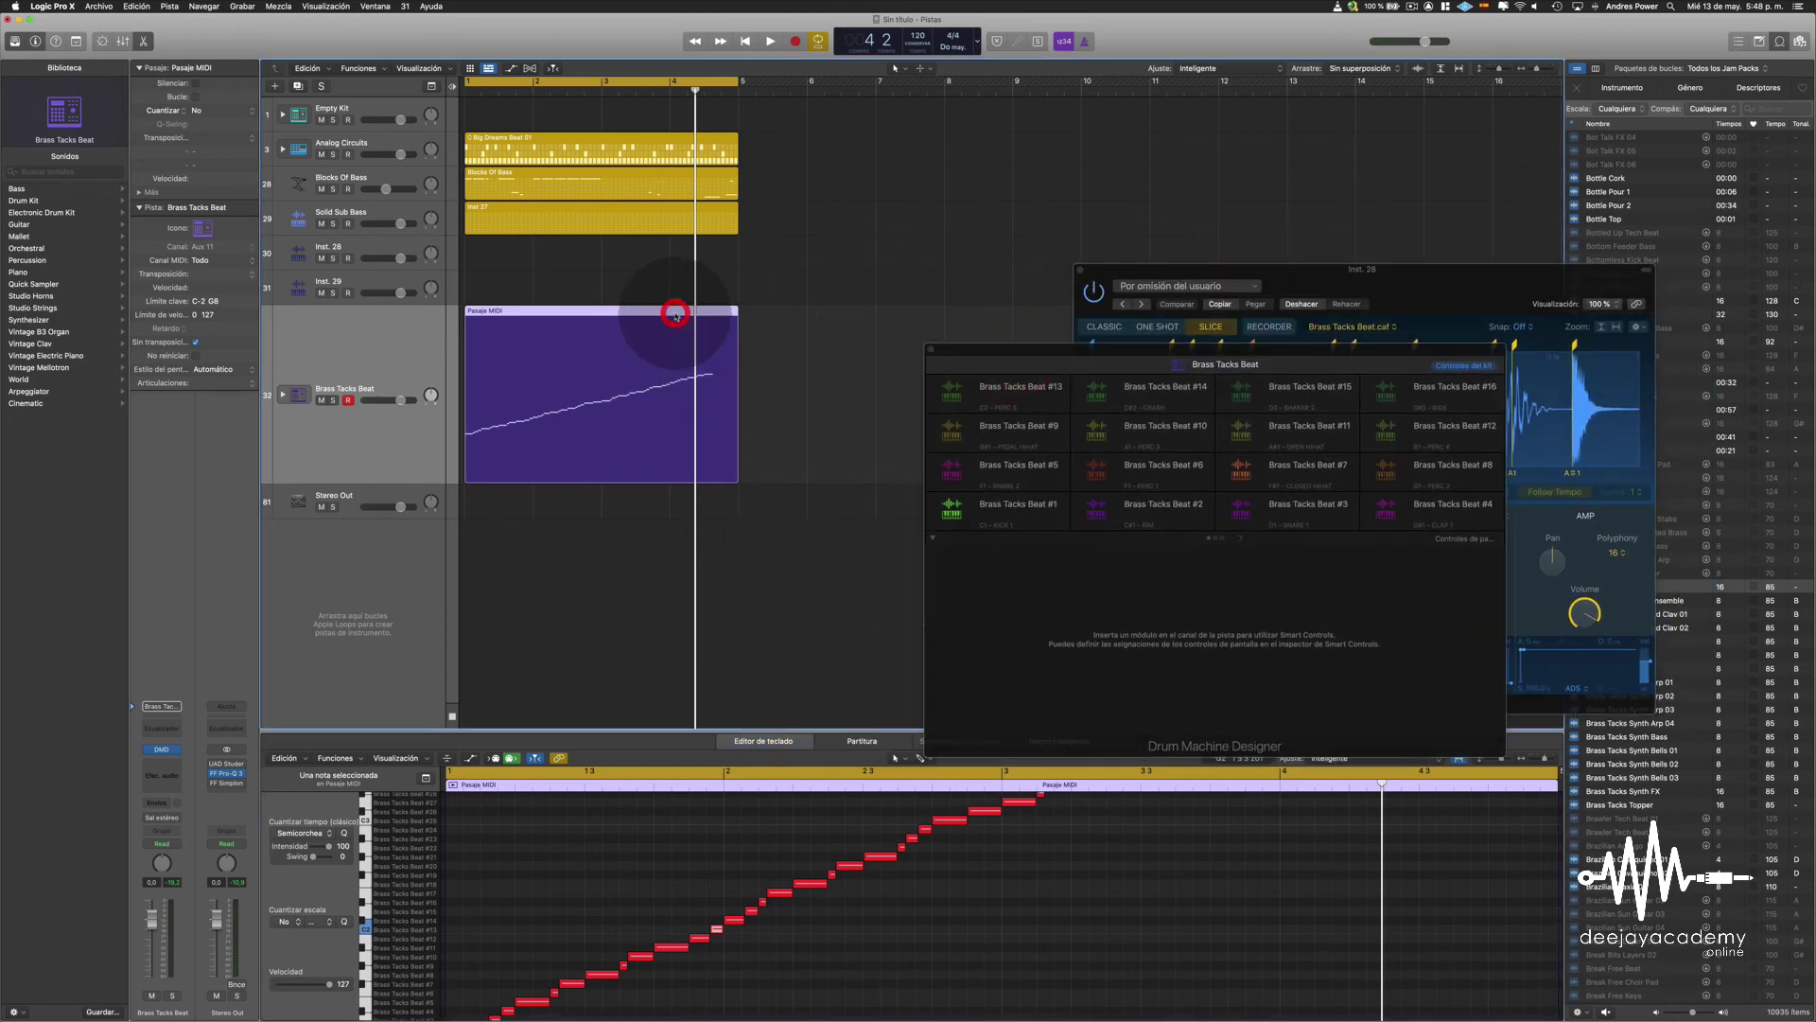
pyautogui.press('Delete')
pyautogui.rightClick(600, 344)
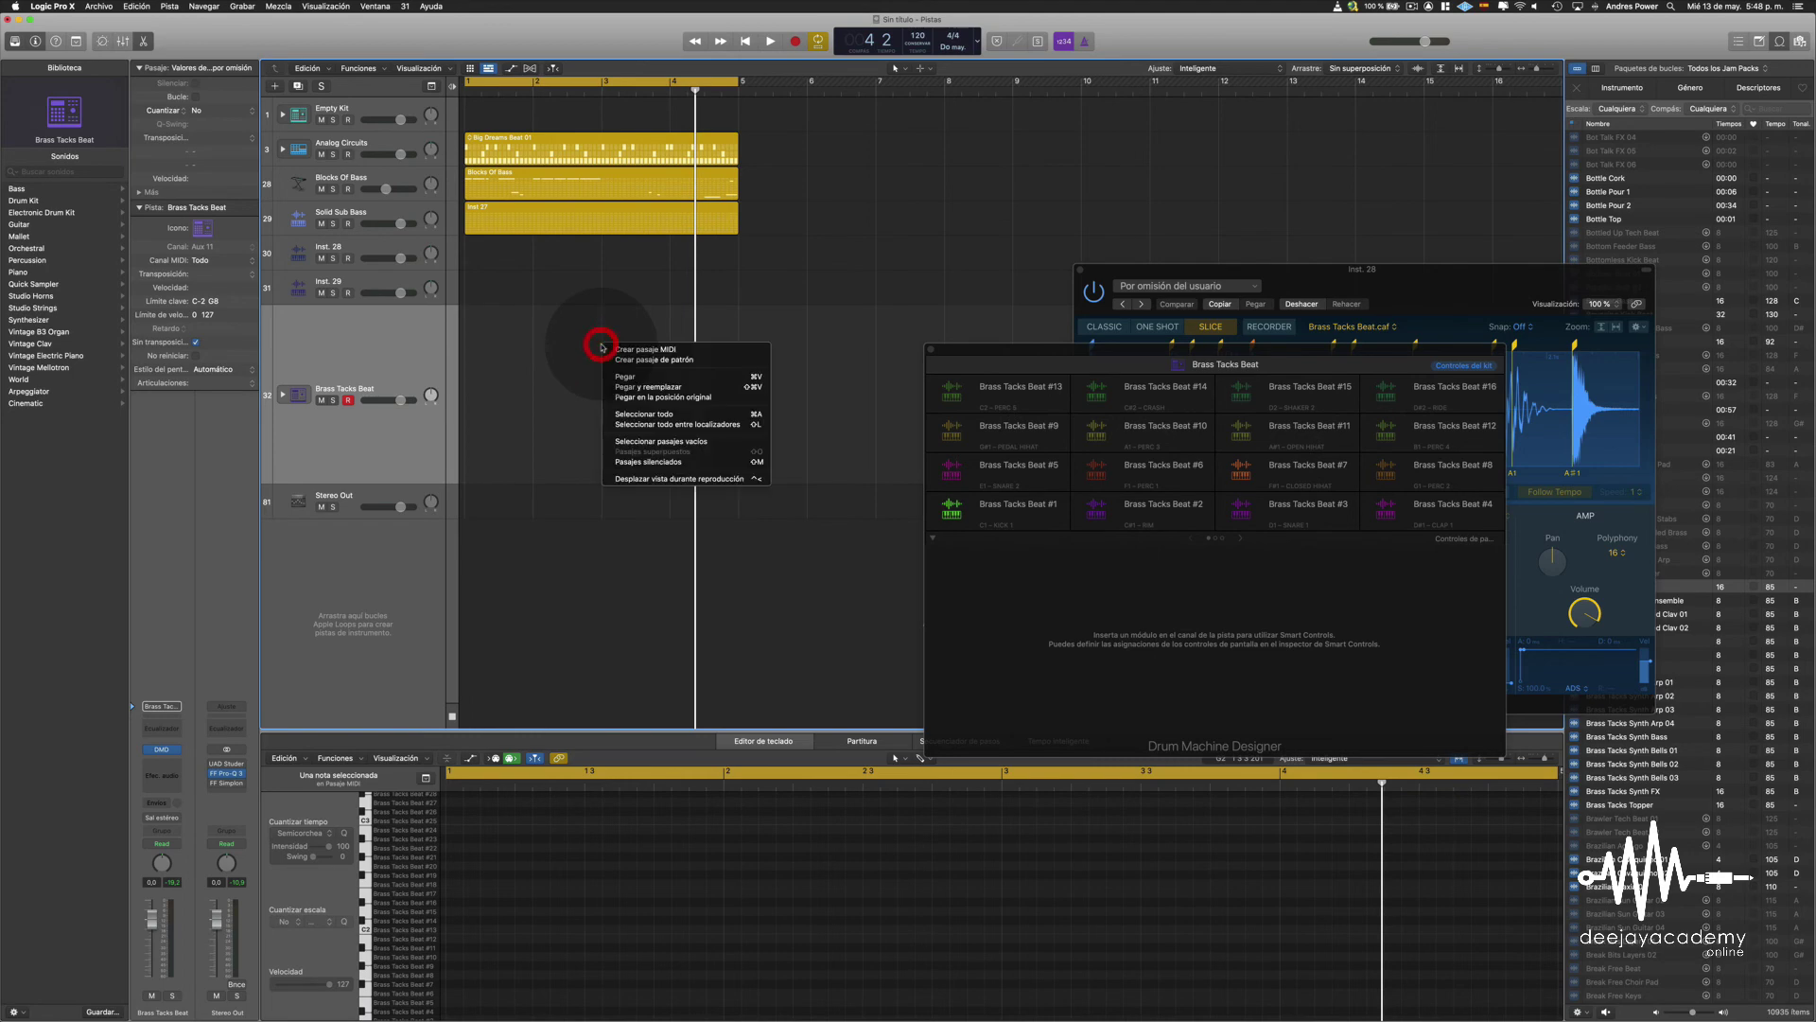
pyautogui.click(685, 360)
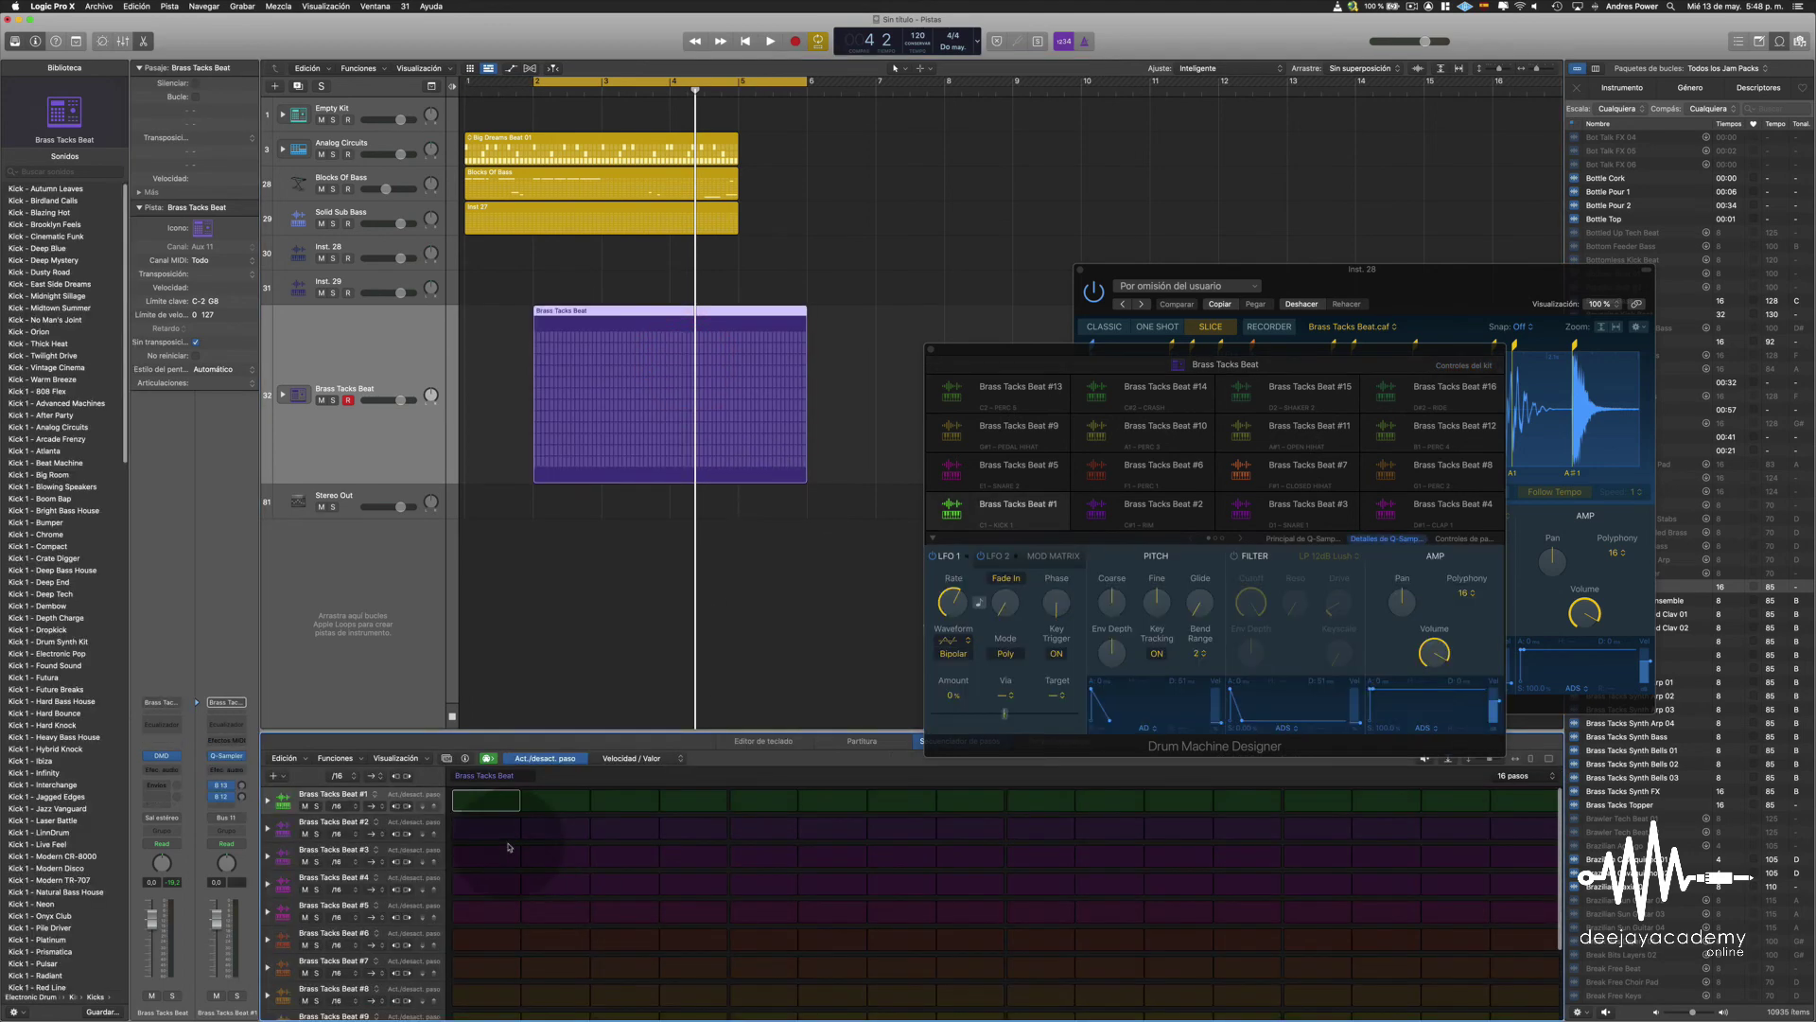
# - Audition the Brass Tacks Beat #1, #2 and #3 pads in Drum Machine Designer
pyautogui.click(969, 511)
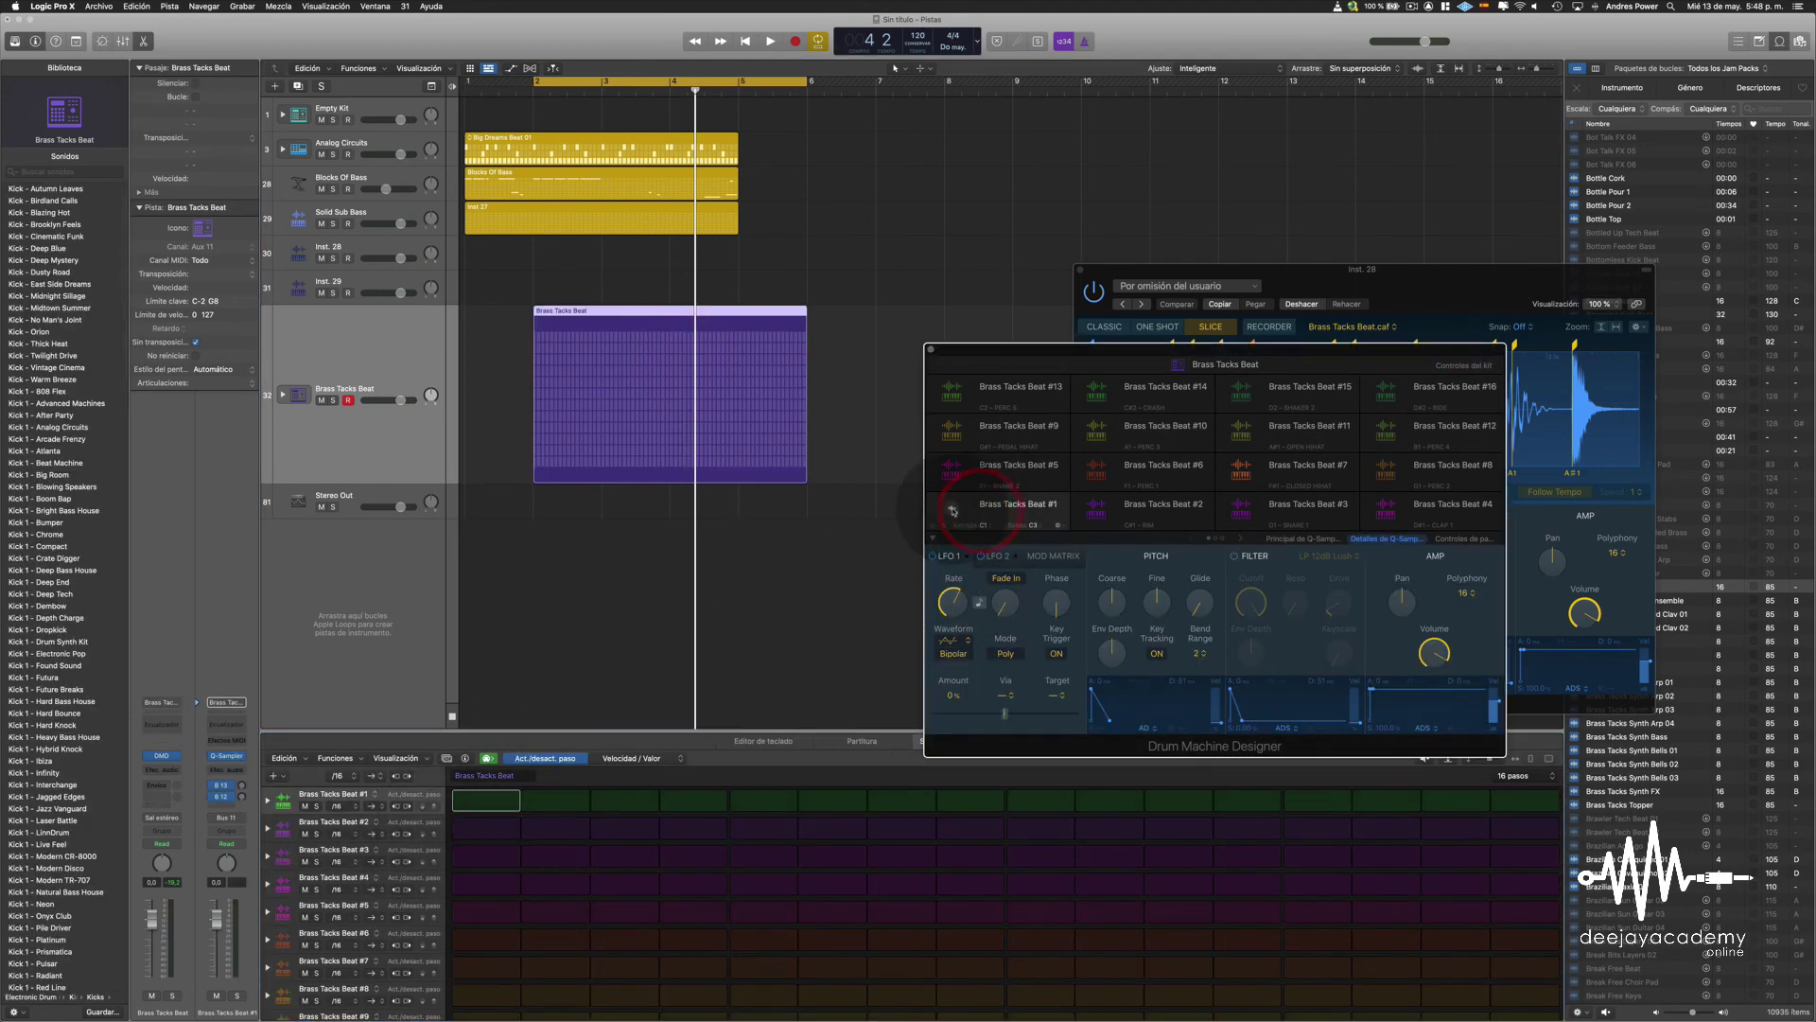
pyautogui.click(1097, 511)
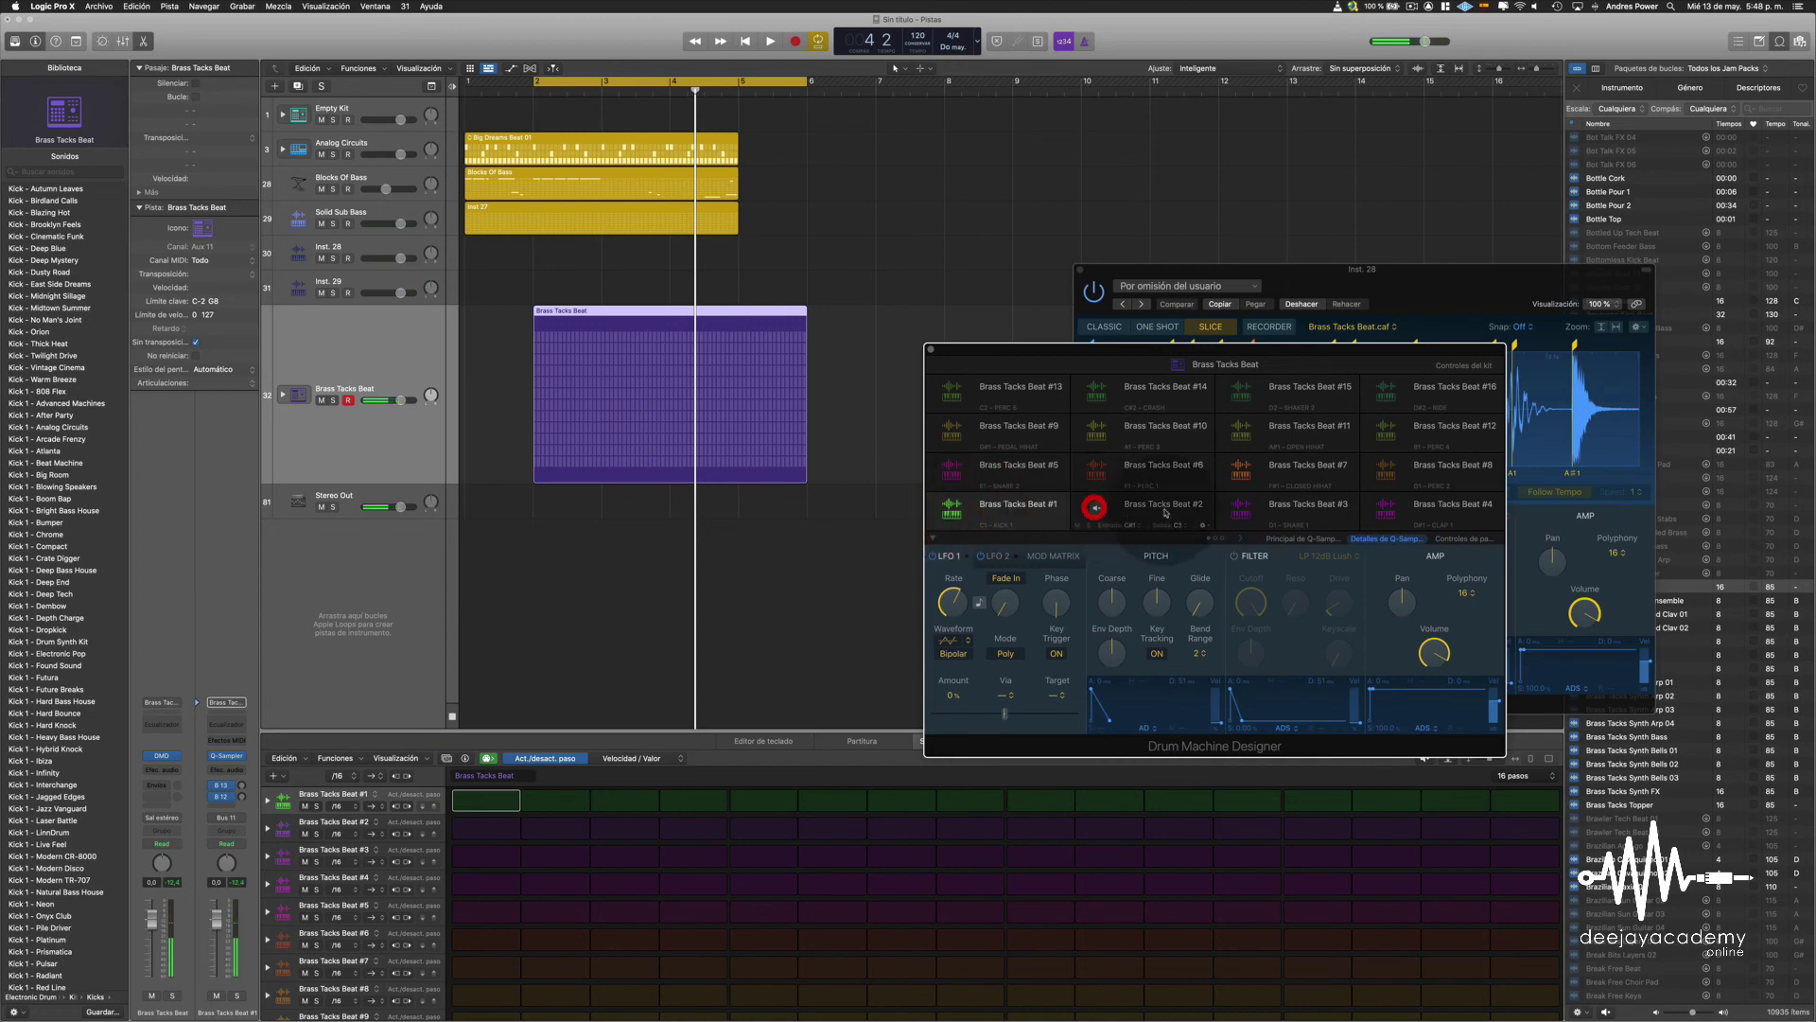
pyautogui.click(1239, 508)
# - Move the Inst. 28 Quick Sampler clear of the pads and zoom its waveform out to the whole sliced loop
pyautogui.click(1496, 263)
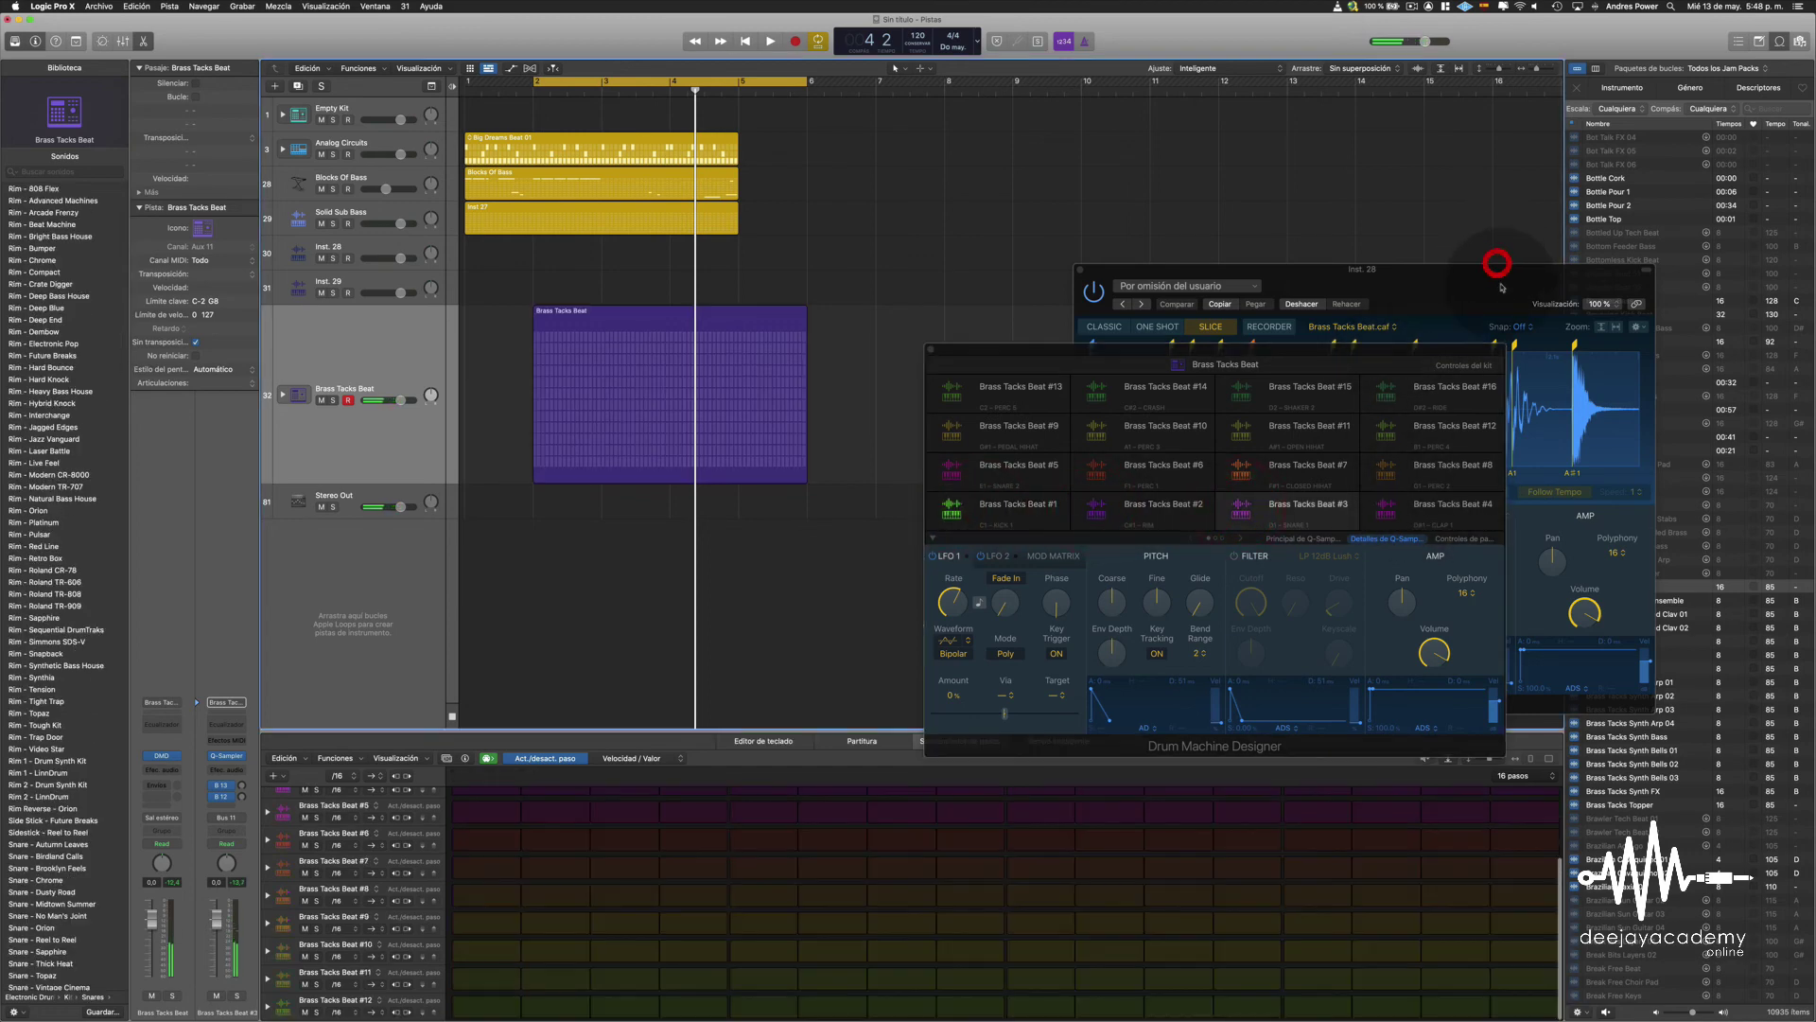
pyautogui.click(1470, 290)
pyautogui.moveTo(1334, 256); pyautogui.dragTo(1482, 101)
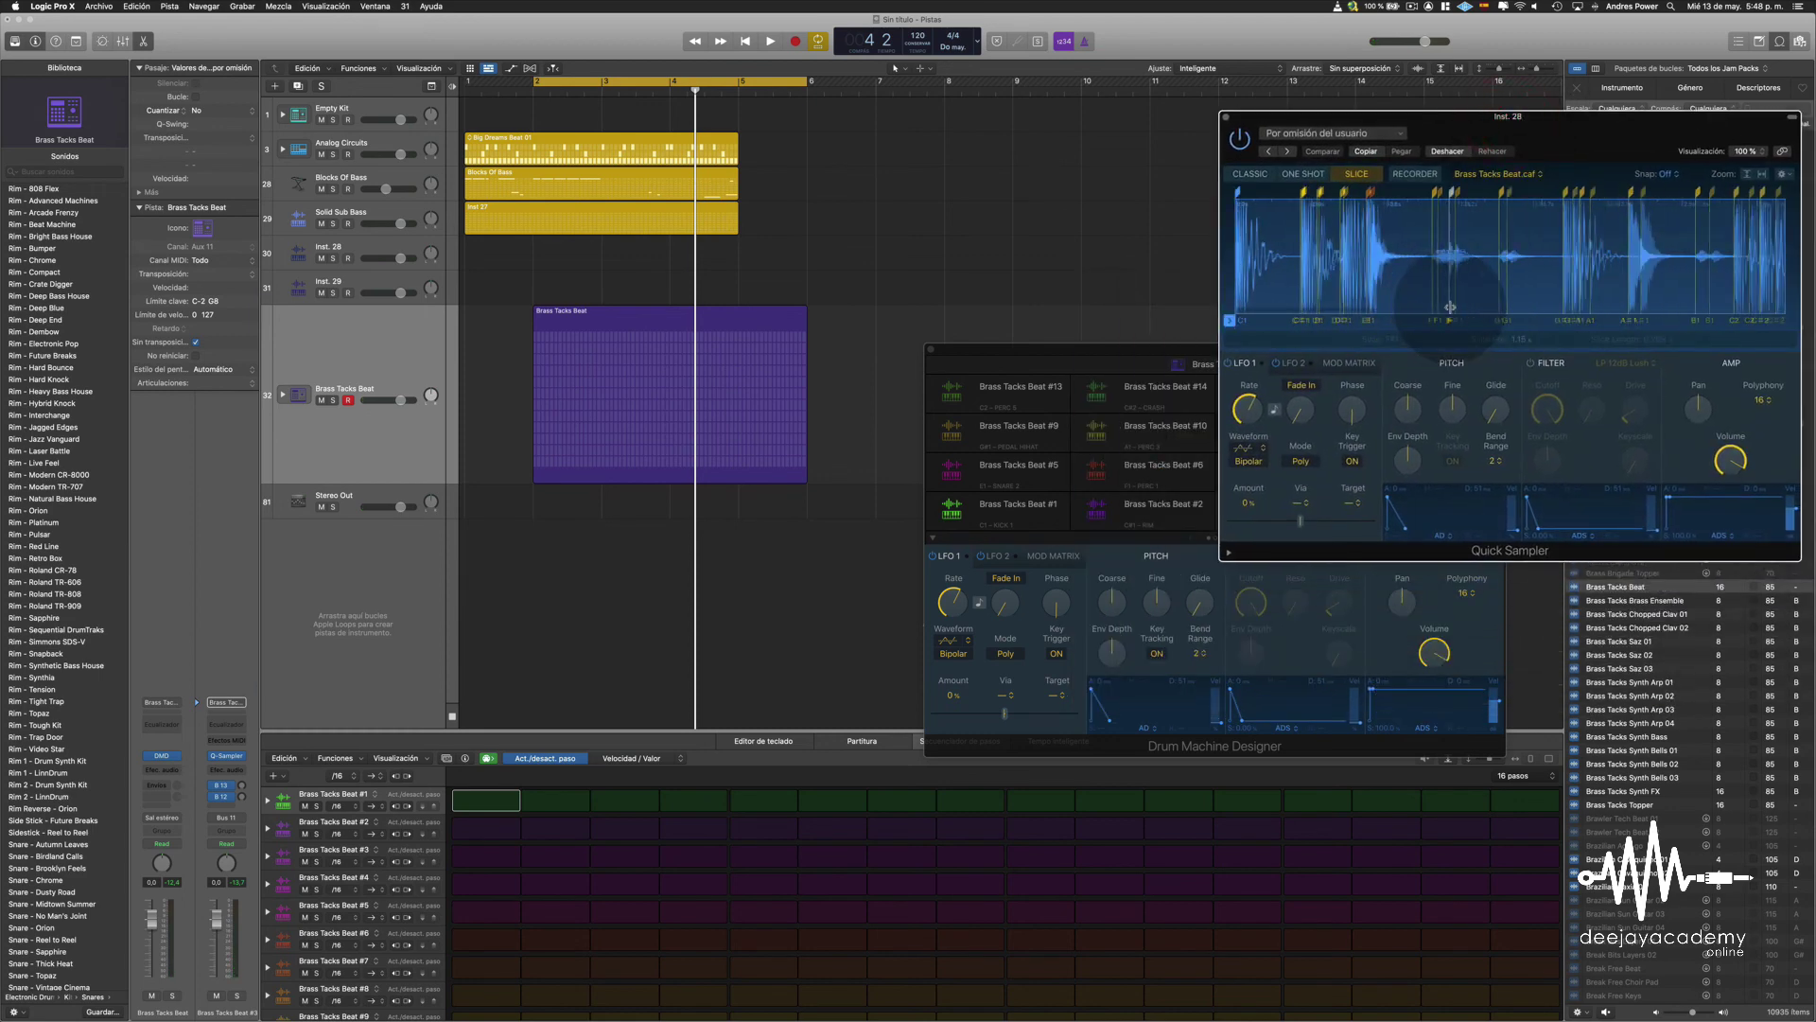
pyautogui.moveTo(1449, 306); pyautogui.dragTo(1231, 250)
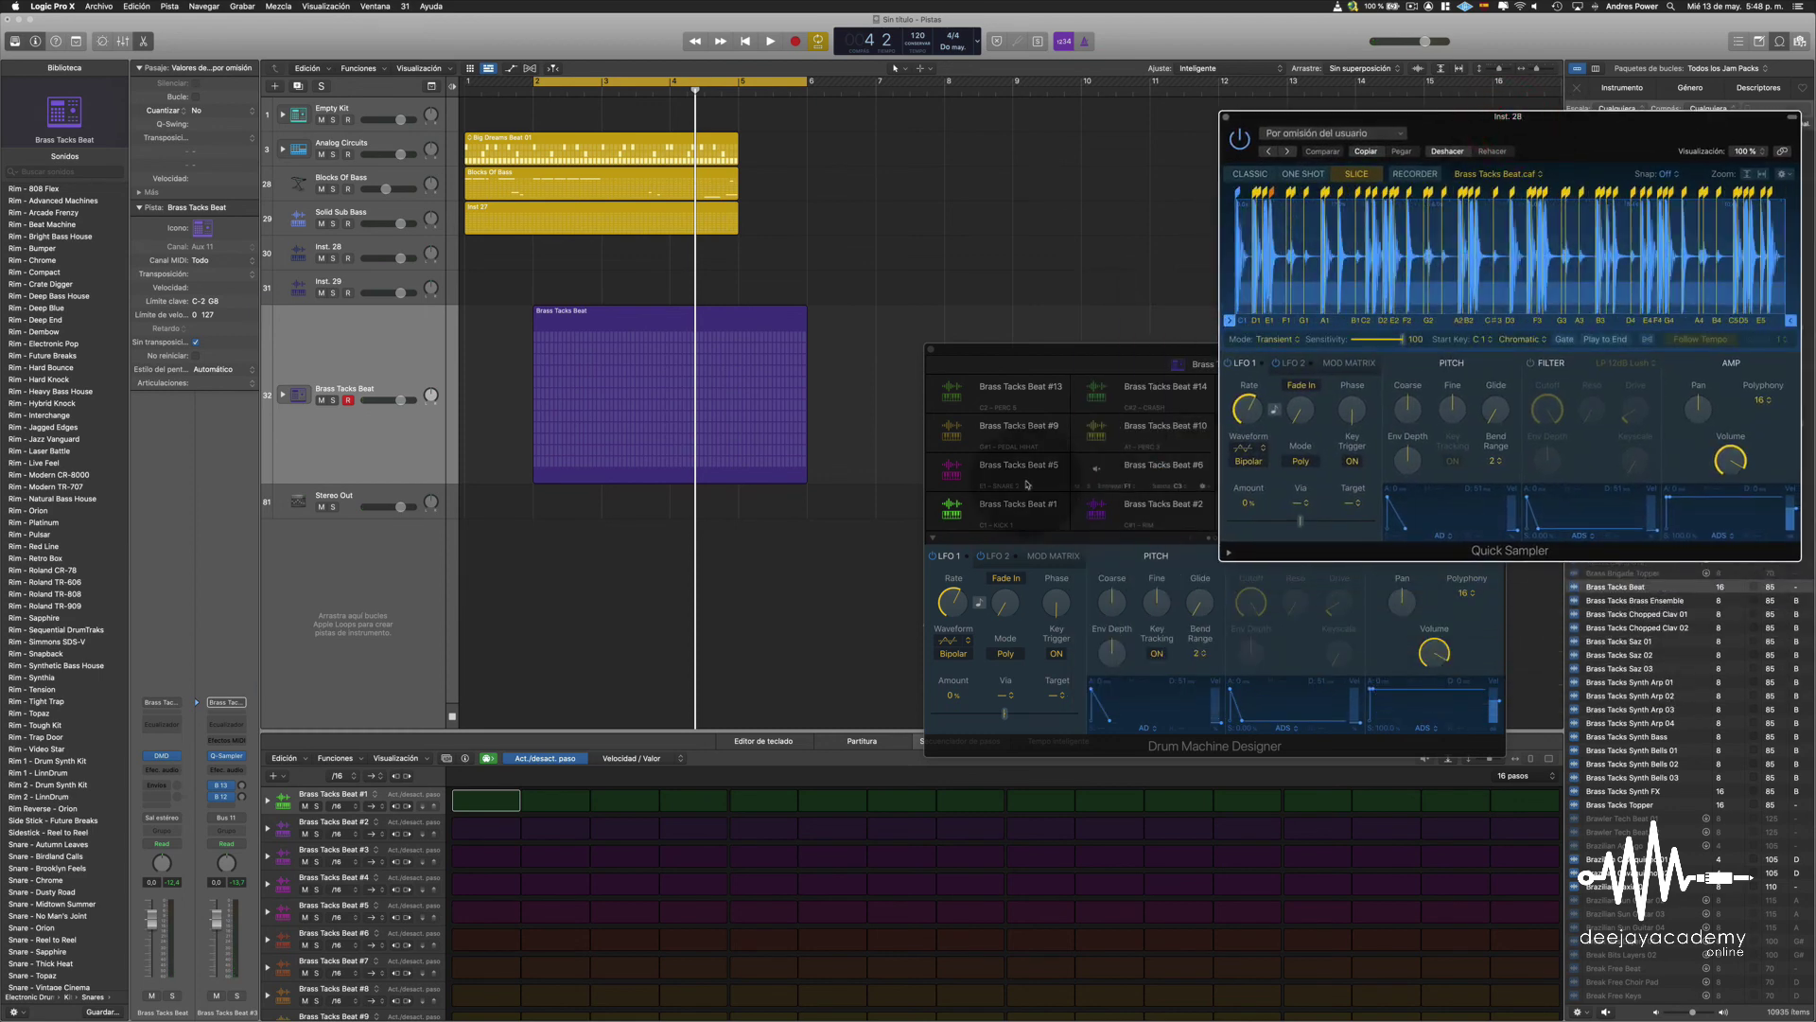
# - Audition more slice pads in Drum Machine Designer, including Brass Tacks Beat #1, #2 and #9
pyautogui.click(949, 516)
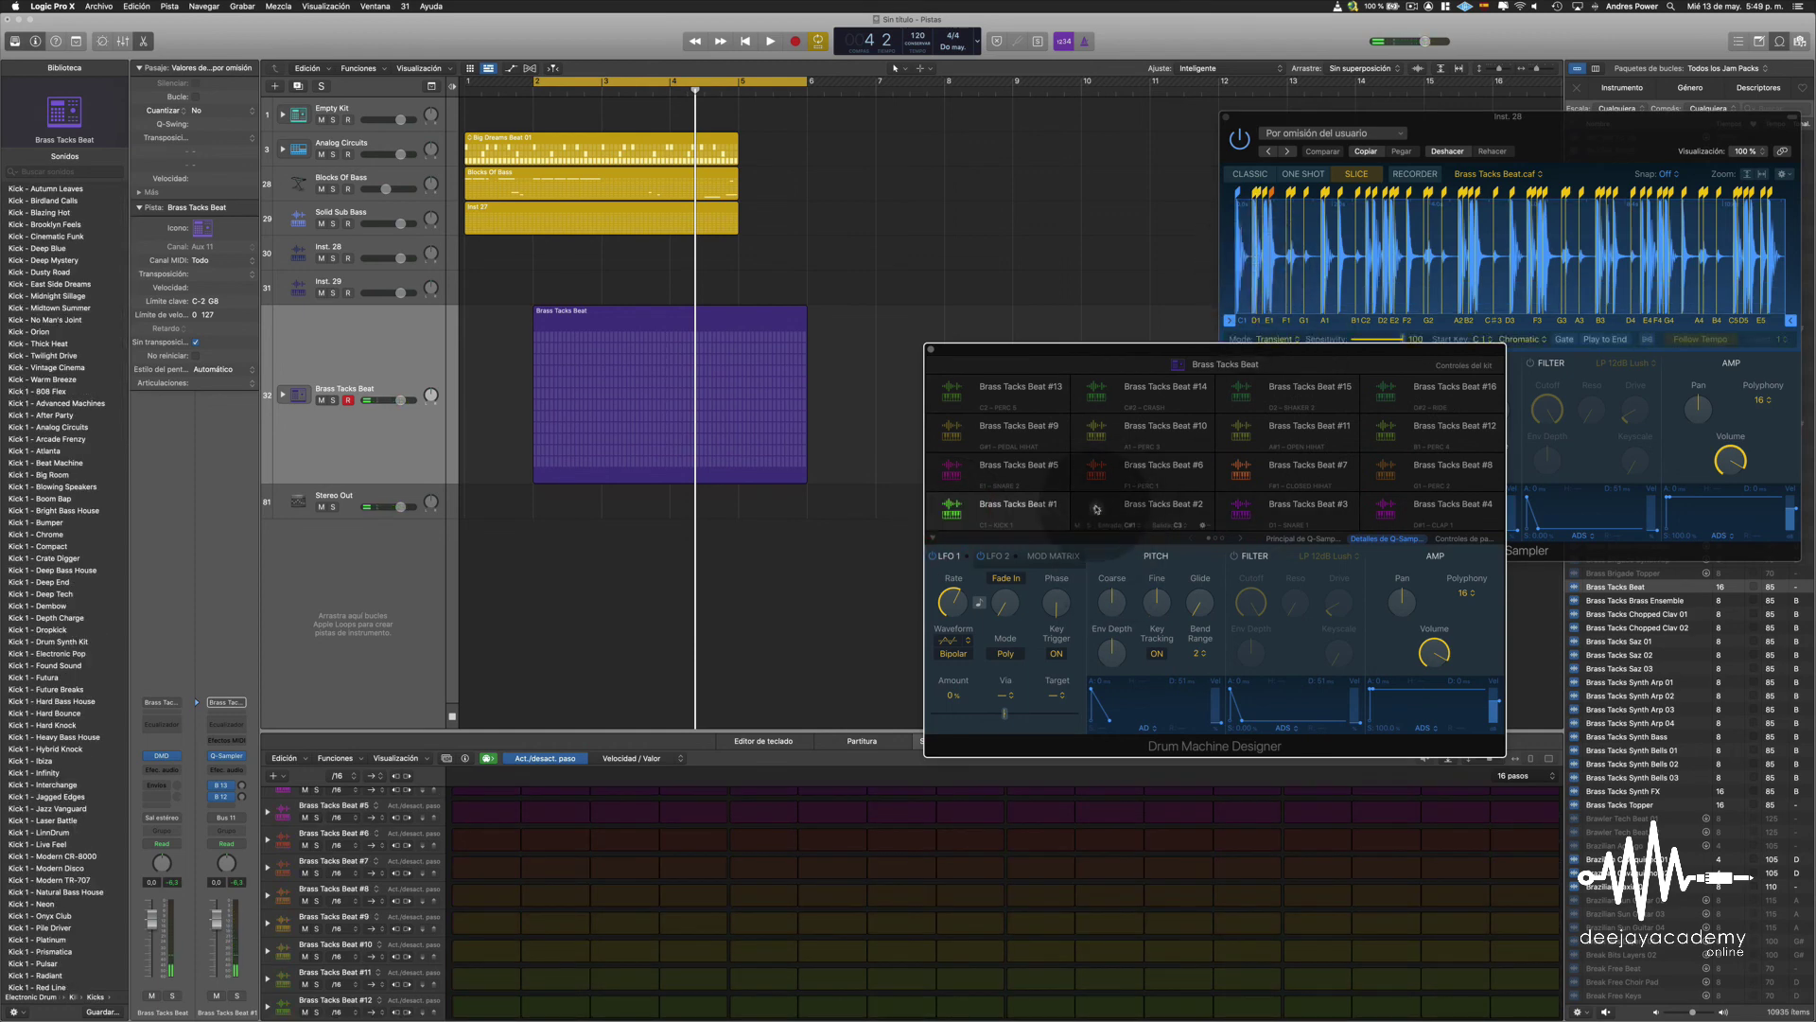
pyautogui.click(1097, 509)
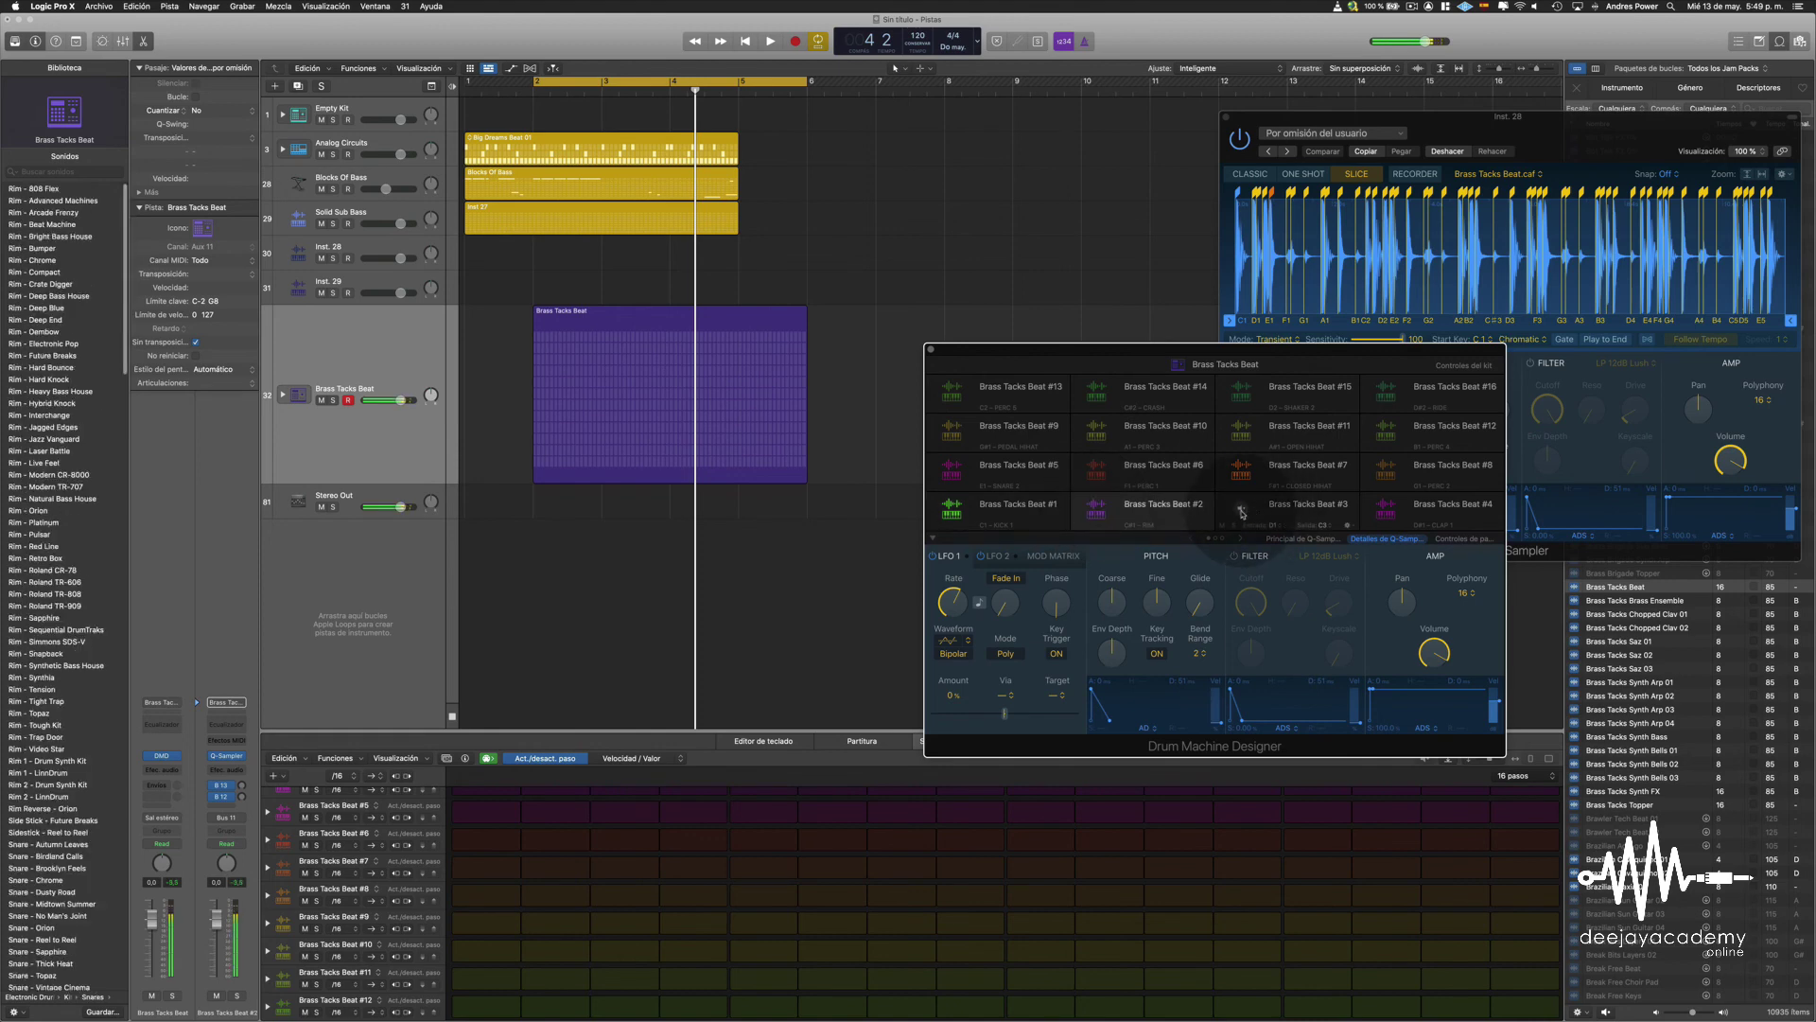
pyautogui.click(952, 509)
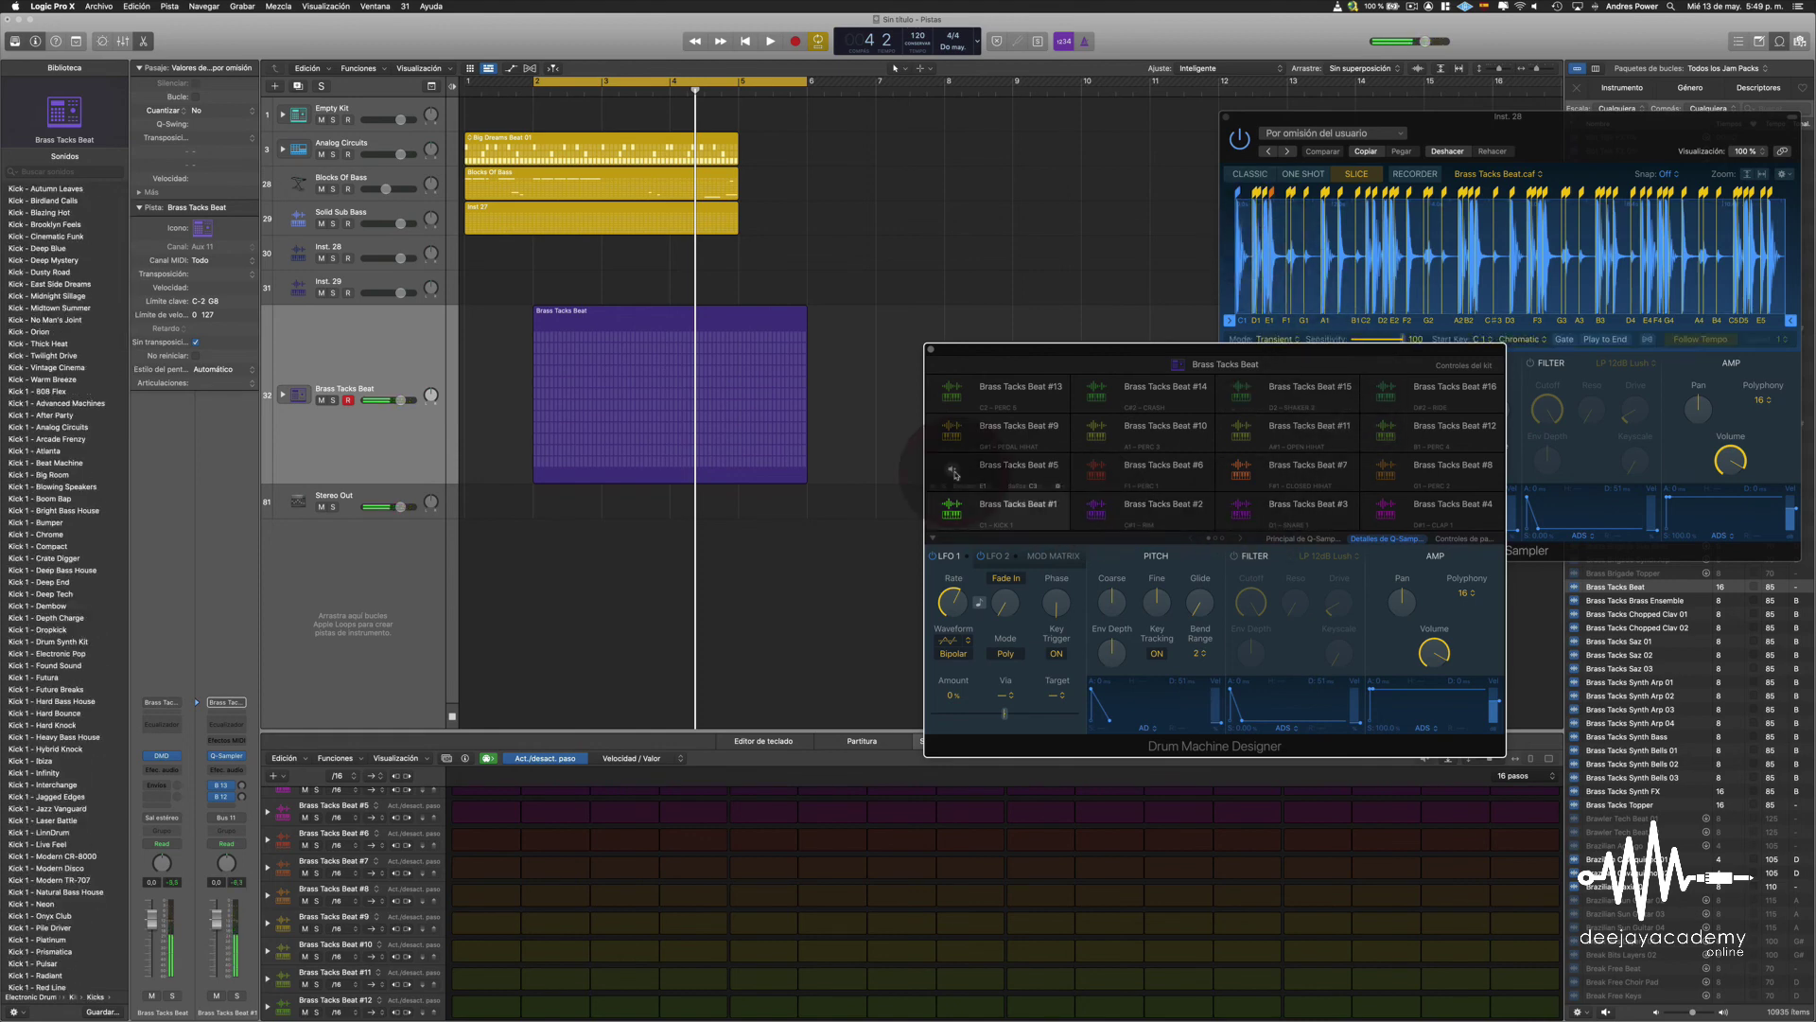
pyautogui.click(953, 431)
# - Activate steps 5, 13 and 16 on the Brass Tacks Beat #1 row of the step sequencer
pyautogui.scroll(4, 605, 860)
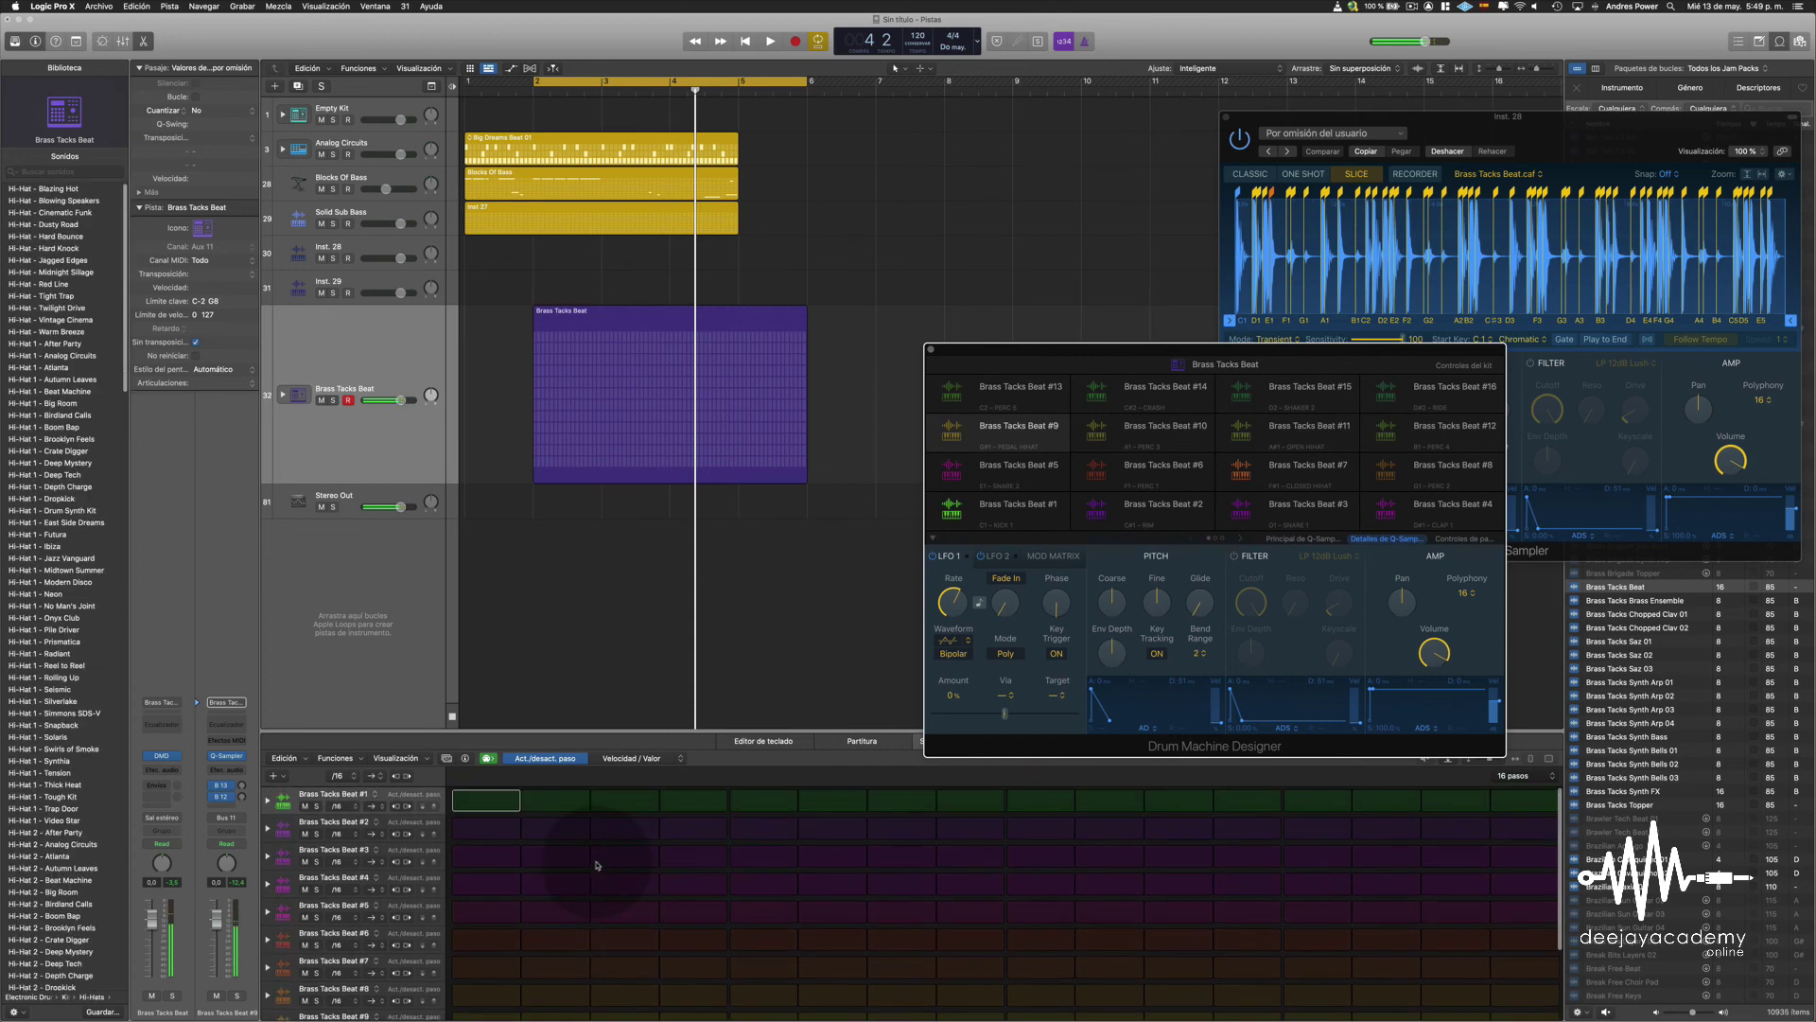
pyautogui.click(747, 802)
pyautogui.click(1328, 806)
pyautogui.click(1525, 800)
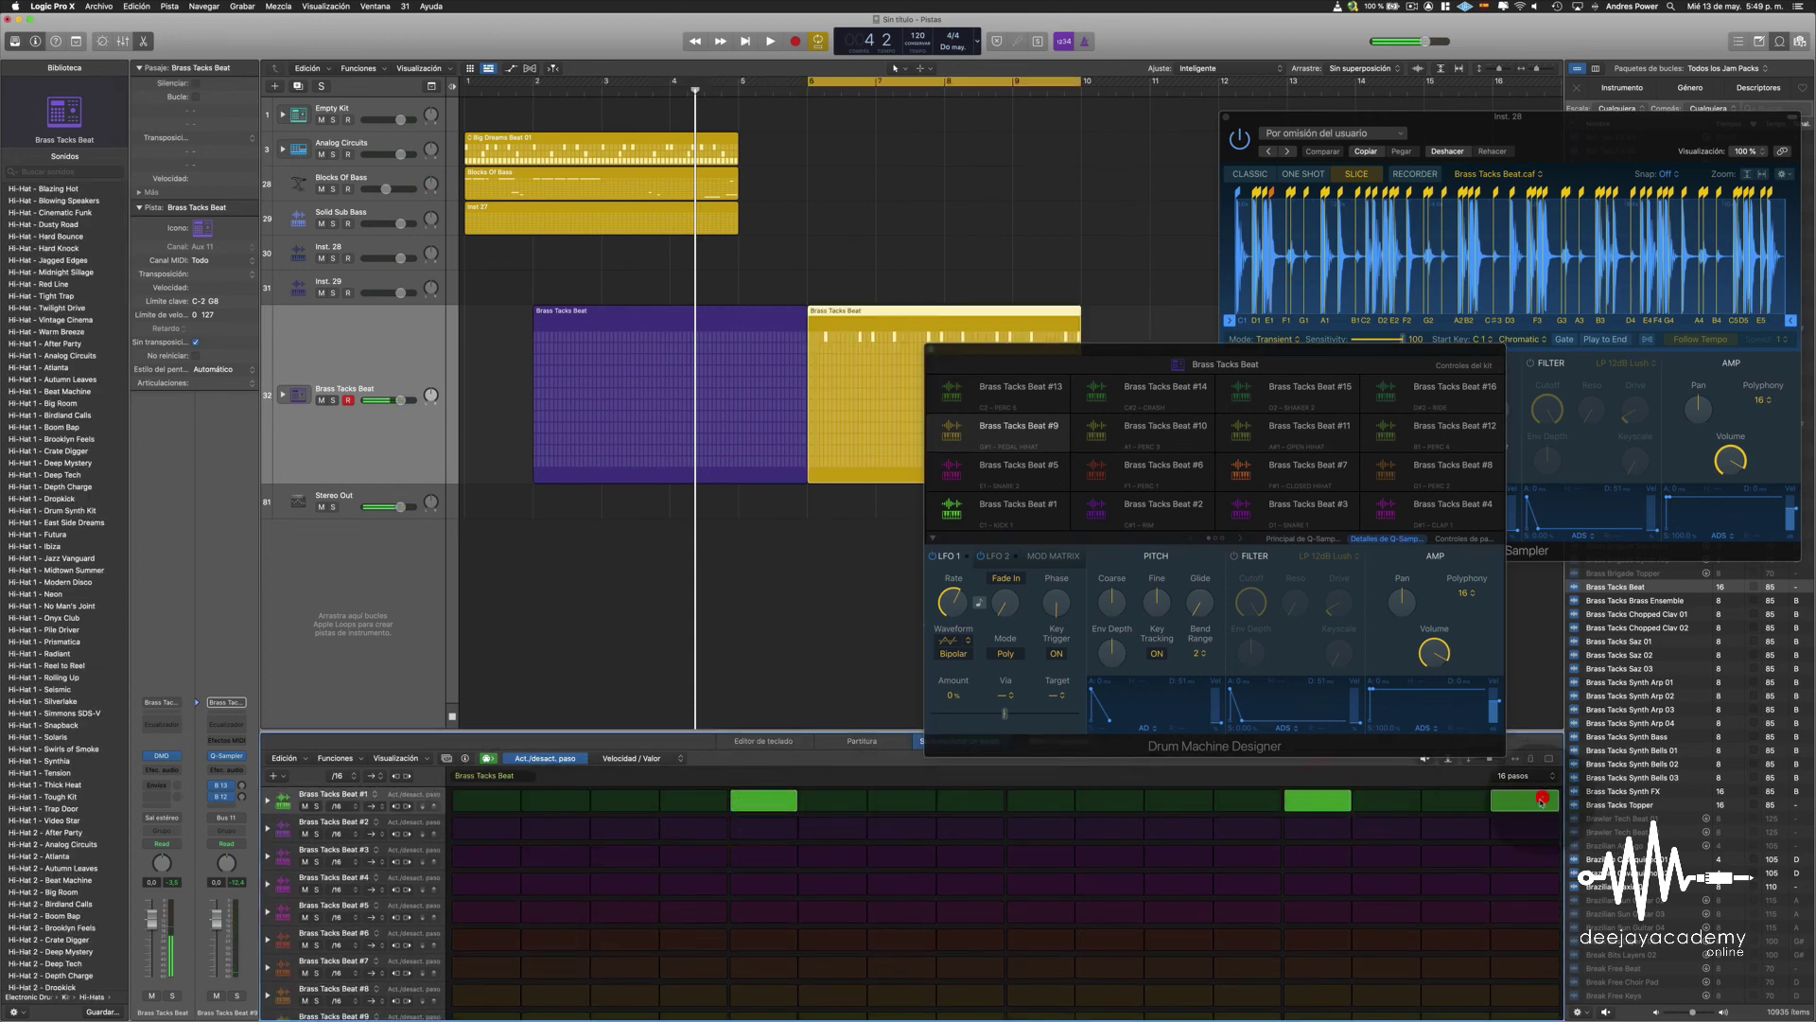
# - Move the programmed pattern region to bar 1 and play it back briefly with the other tracks
pyautogui.click(884, 315)
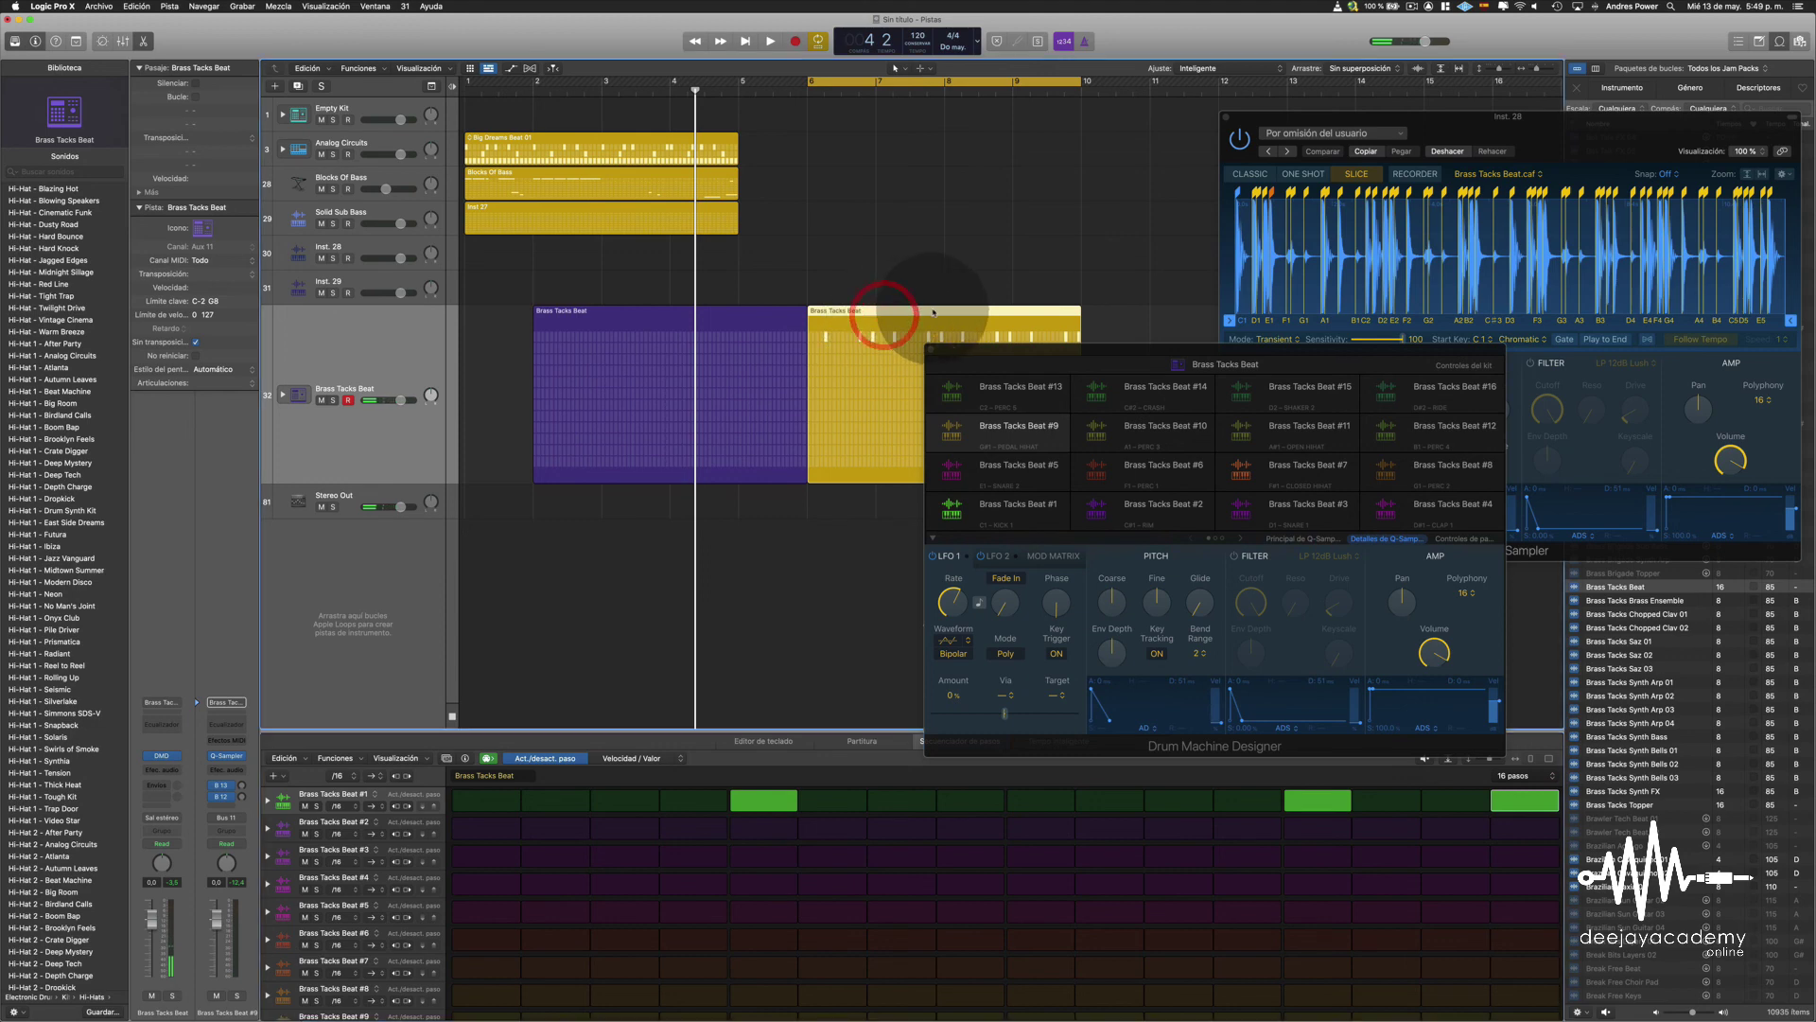
pyautogui.moveTo(934, 312); pyautogui.dragTo(537, 323)
pyautogui.press('space')
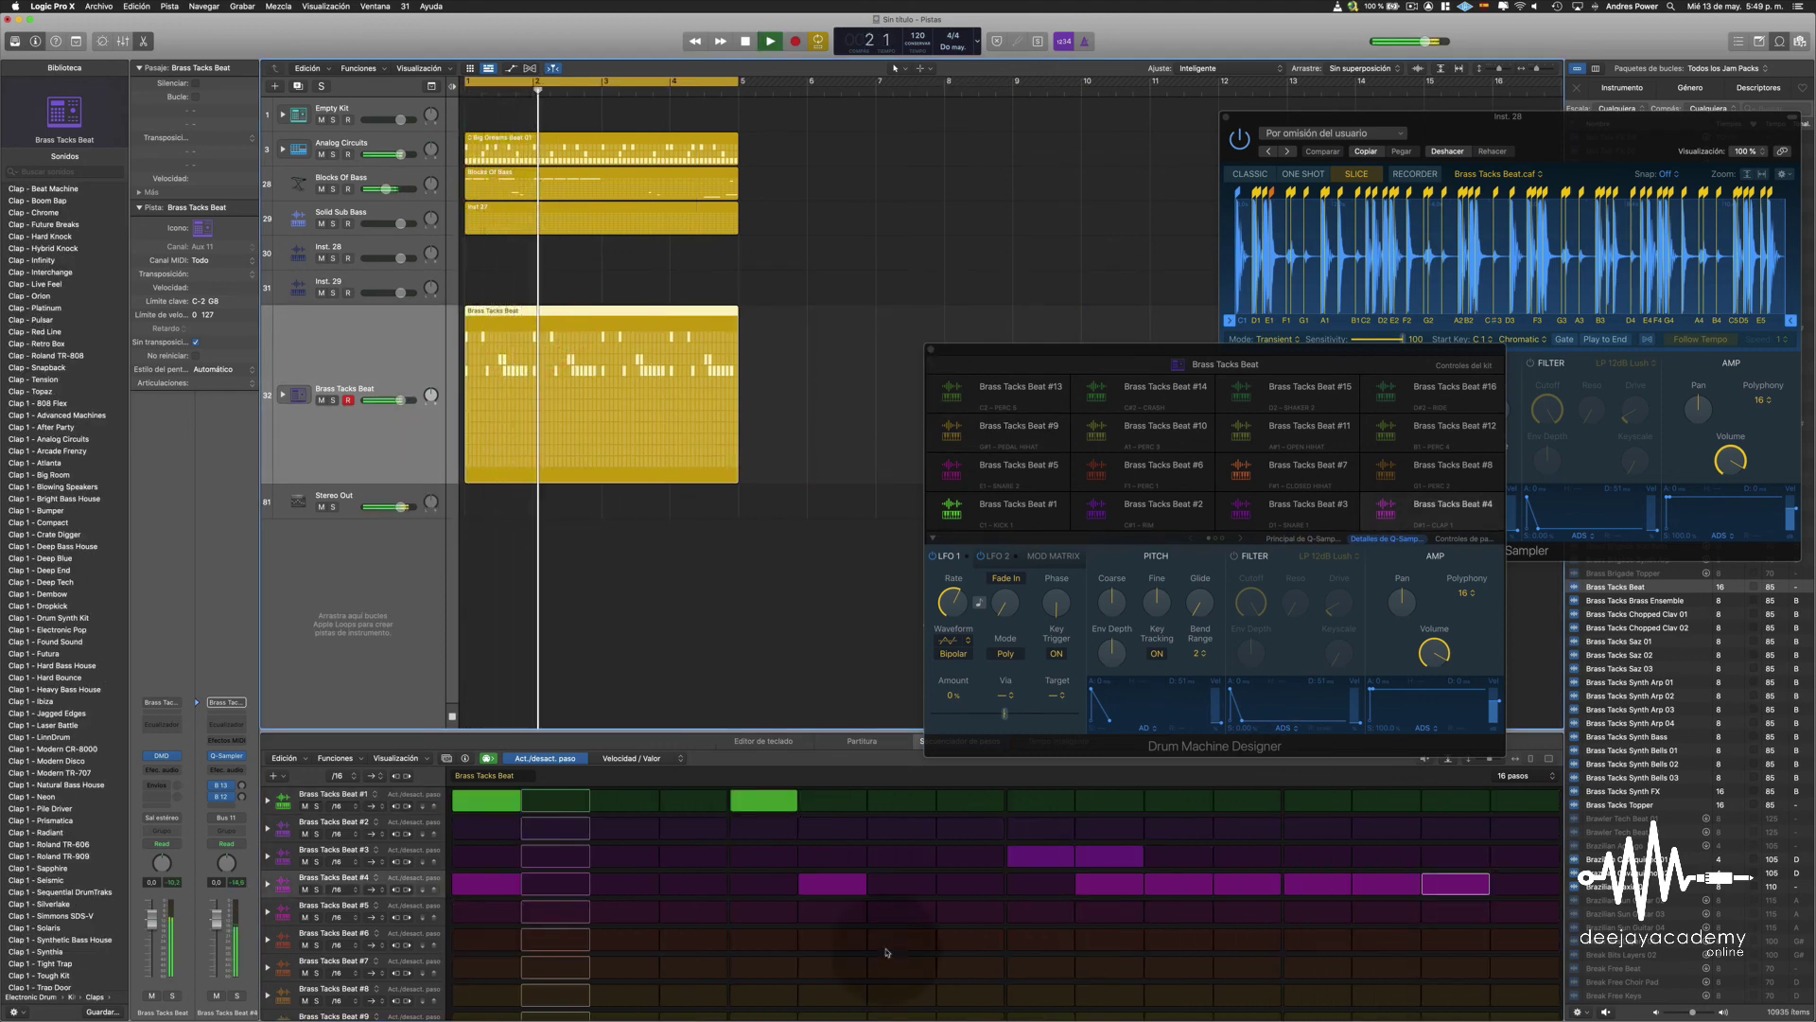
pyautogui.press('space')
# - Audition Brass Tacks Beat #5 and activate steps 13 to 16 on its row
pyautogui.click(277, 914)
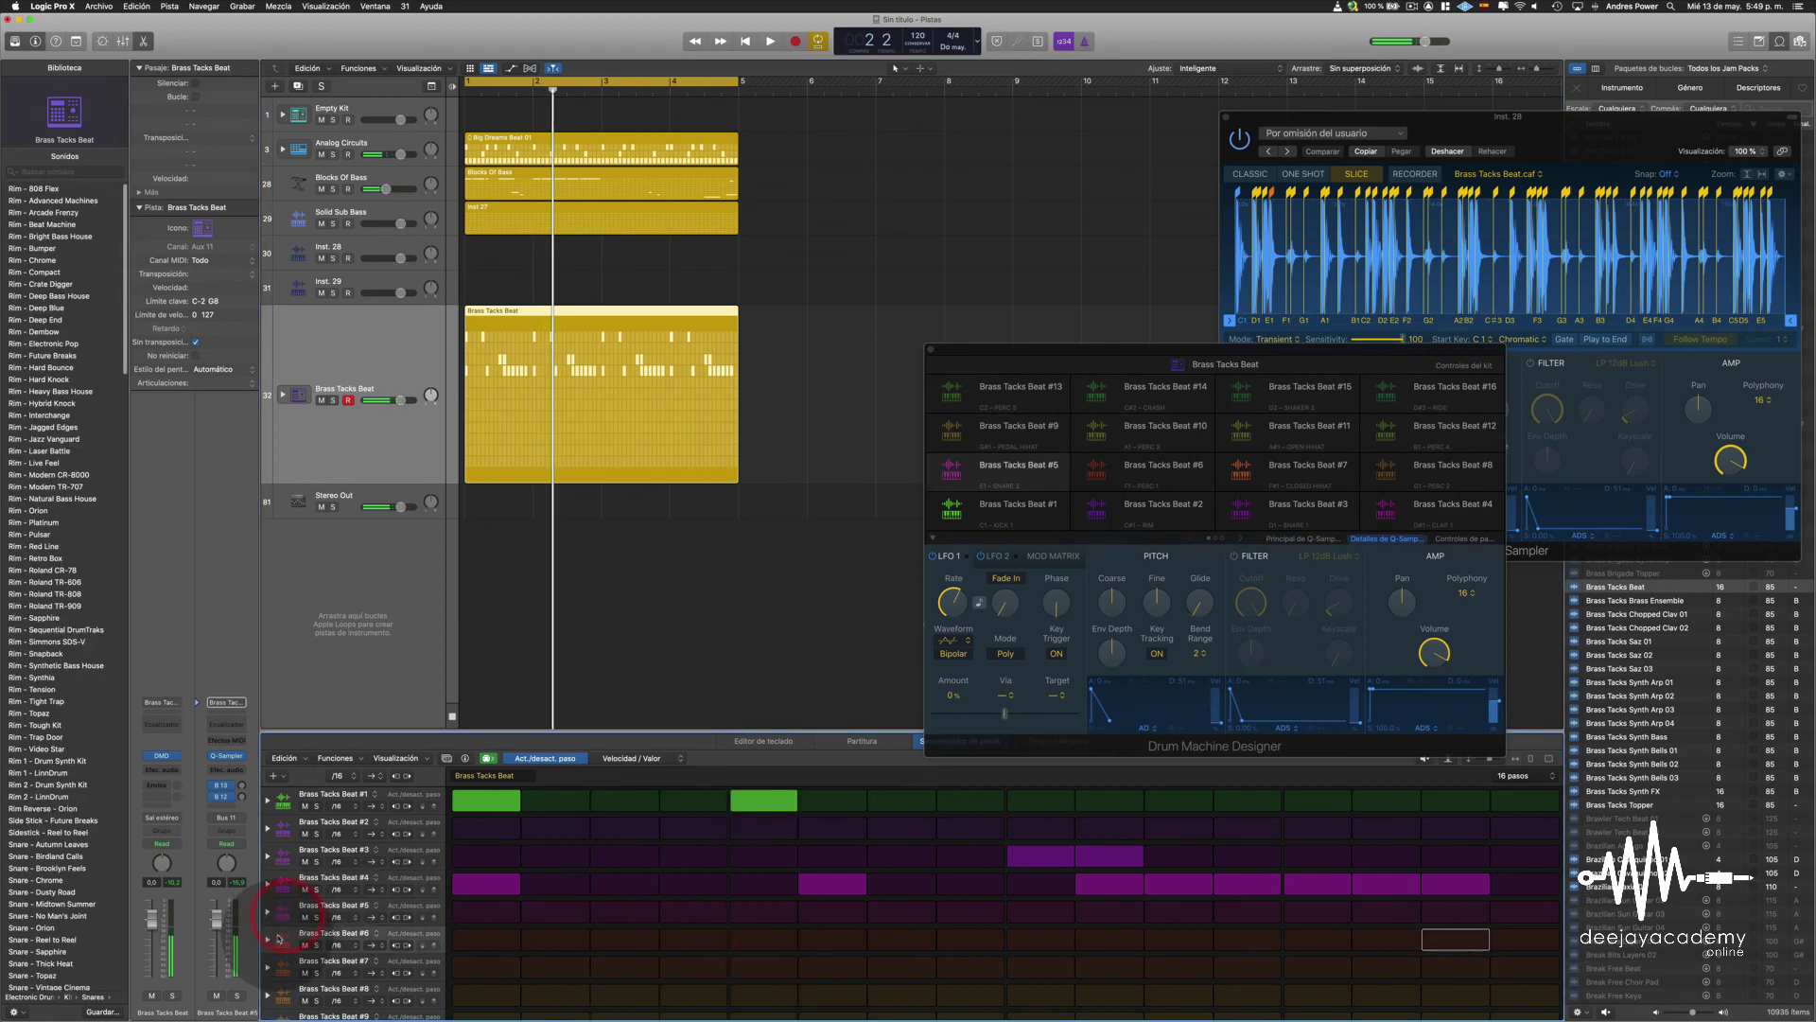
pyautogui.click(1318, 911)
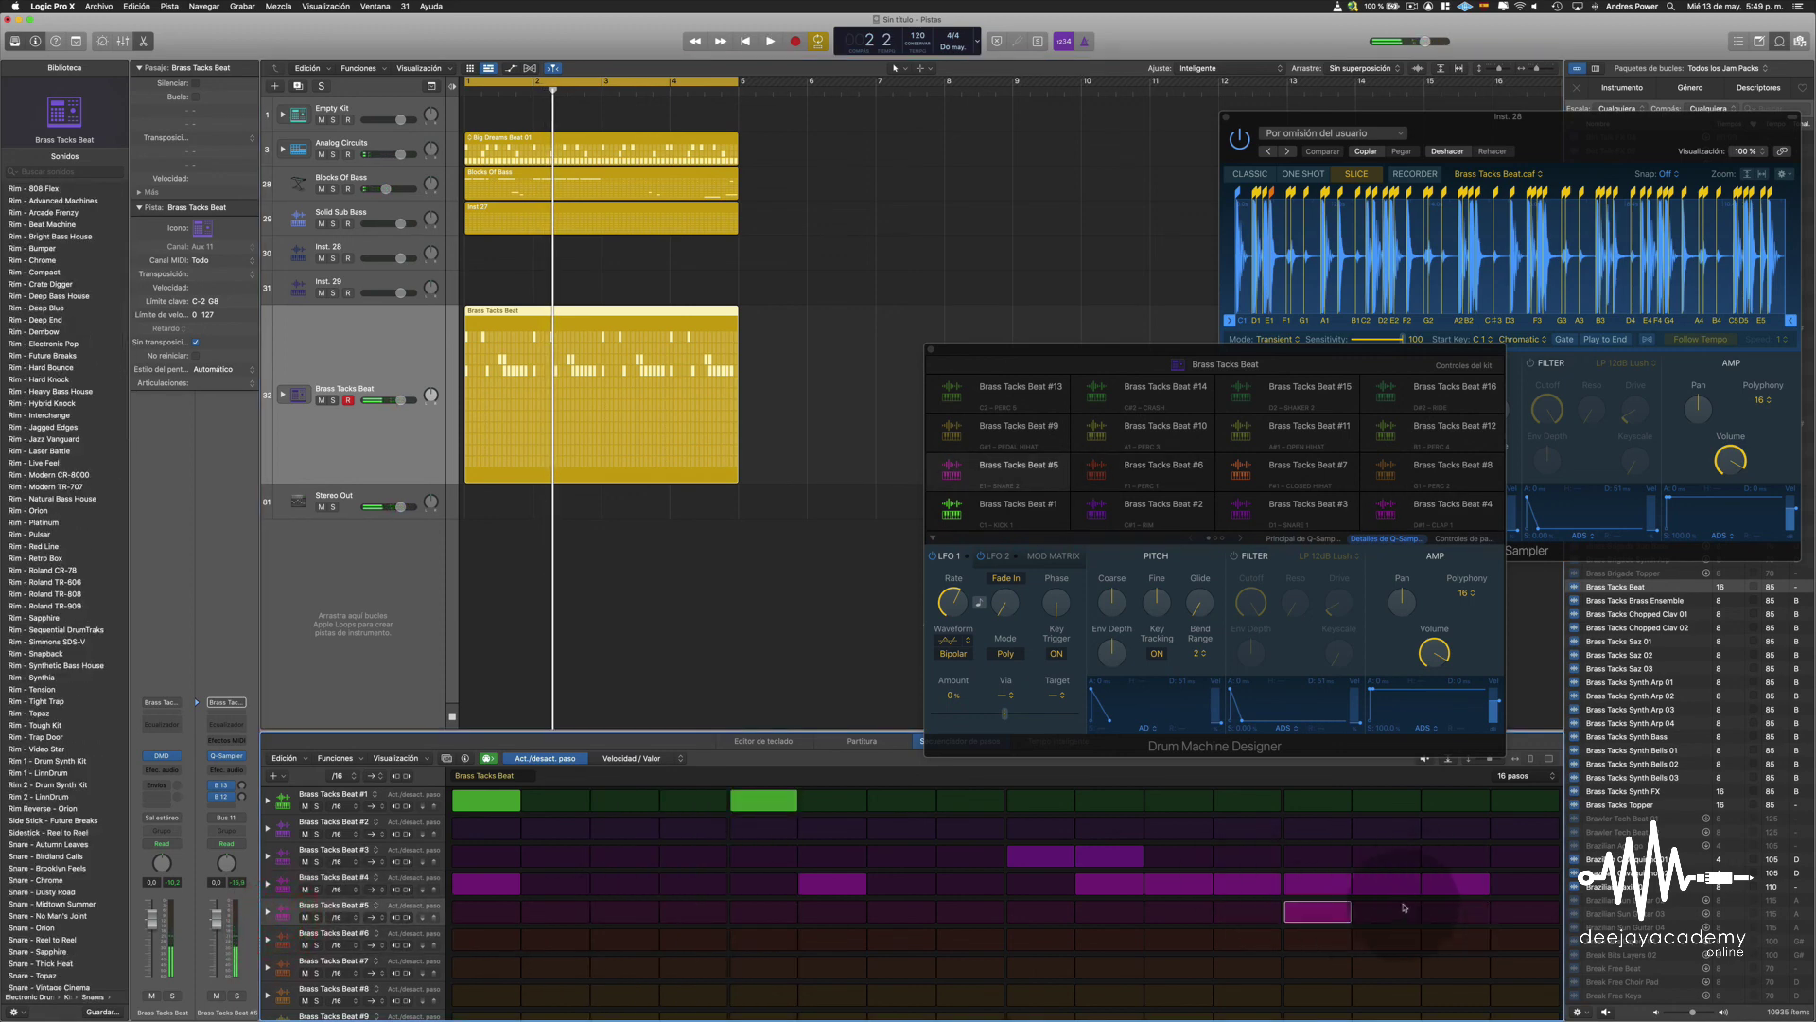
pyautogui.moveTo(1405, 908)
pyautogui.mouseDown()
pyautogui.moveTo(1482, 908)
pyautogui.moveTo(1151, 885)
pyautogui.mouseUp()
# - Clear all active steps from the Brass Tacks Beat #1, #3 and #4 rows
pyautogui.click(1437, 890)
pyautogui.moveTo(1457, 889)
pyautogui.mouseDown()
pyautogui.moveTo(1163, 885)
pyautogui.moveTo(1102, 859)
pyautogui.mouseUp()
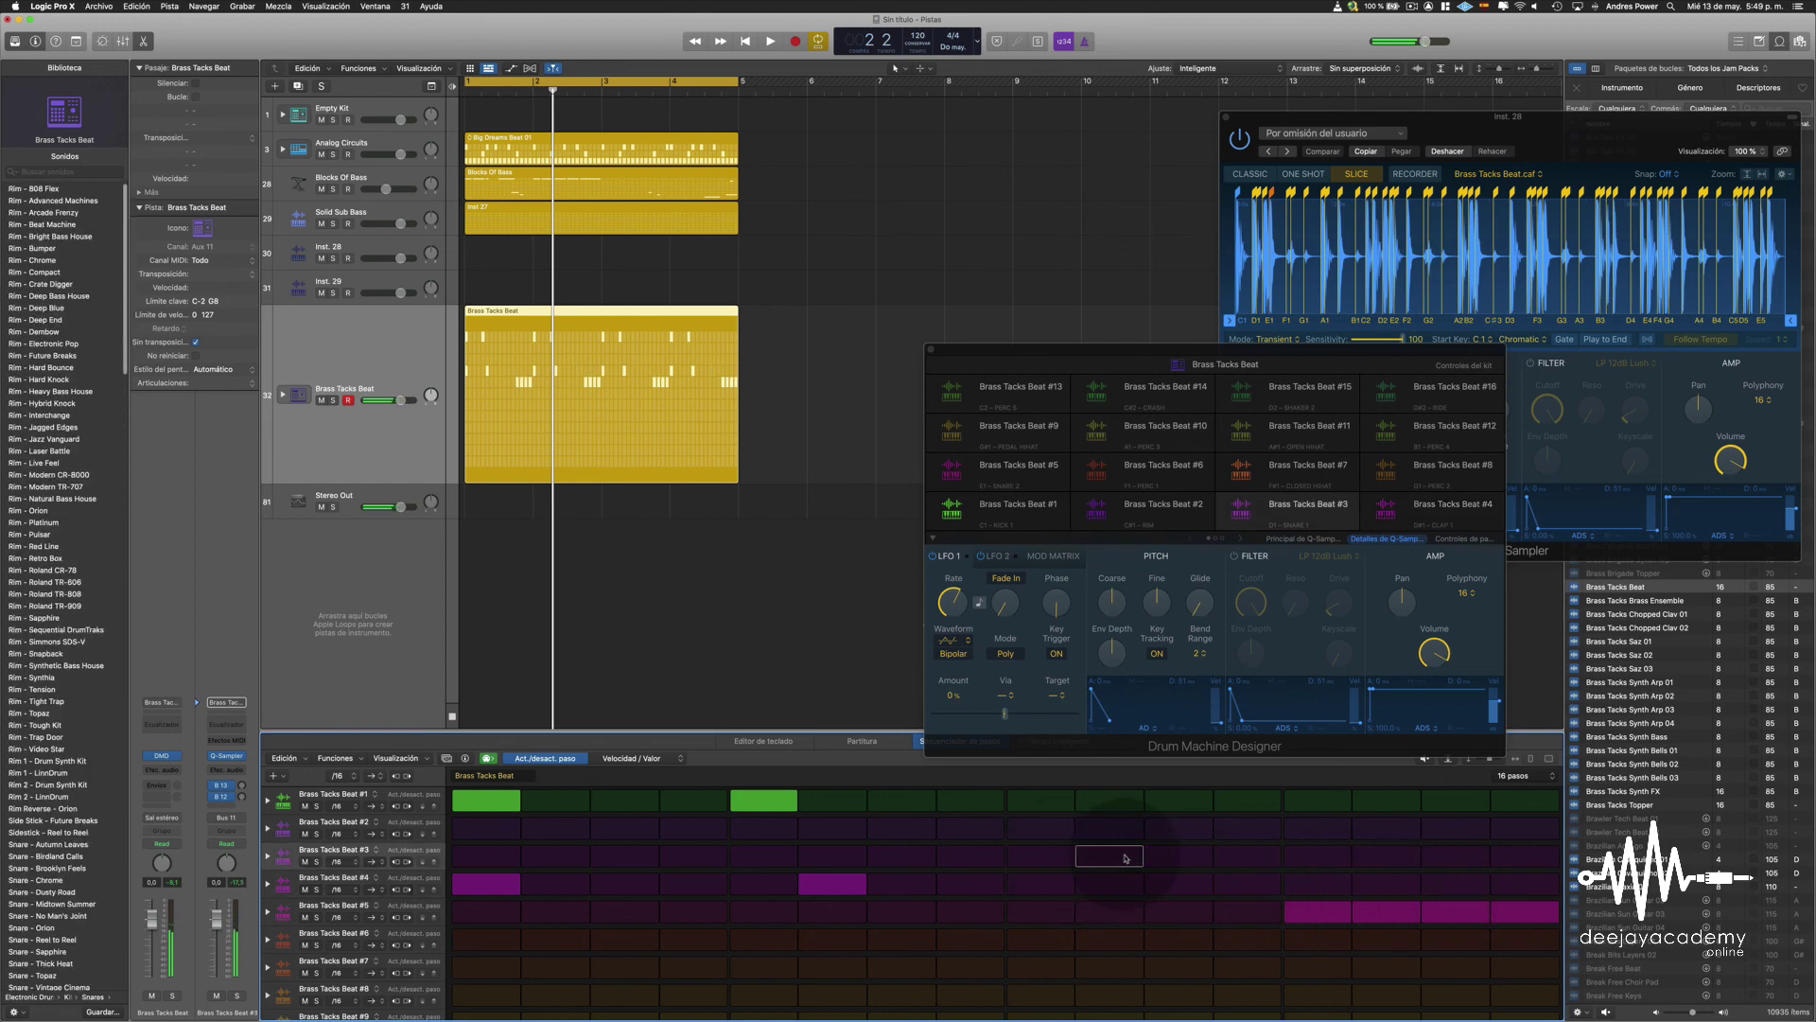
pyautogui.click(820, 880)
pyautogui.click(755, 803)
pyautogui.click(485, 884)
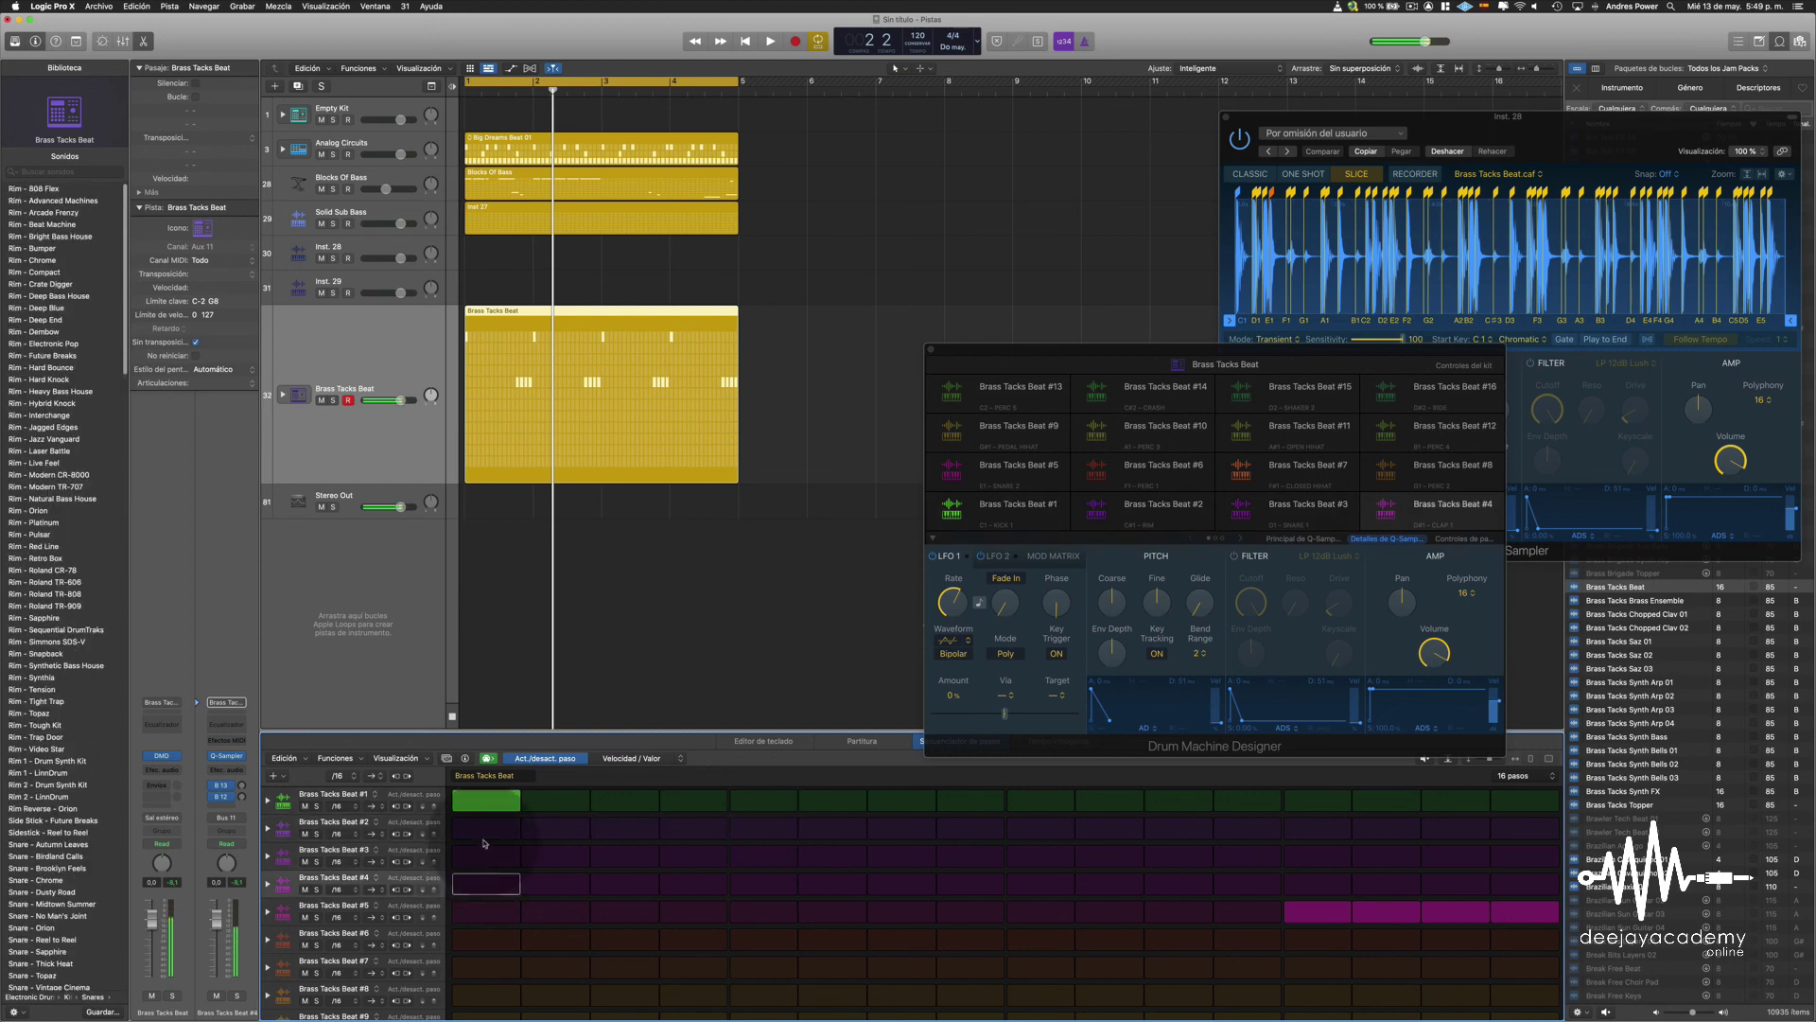
pyautogui.click(485, 800)
# - Play the pattern and activate step 12 on the Brass Tacks Beat #3 row
pyautogui.press('space')
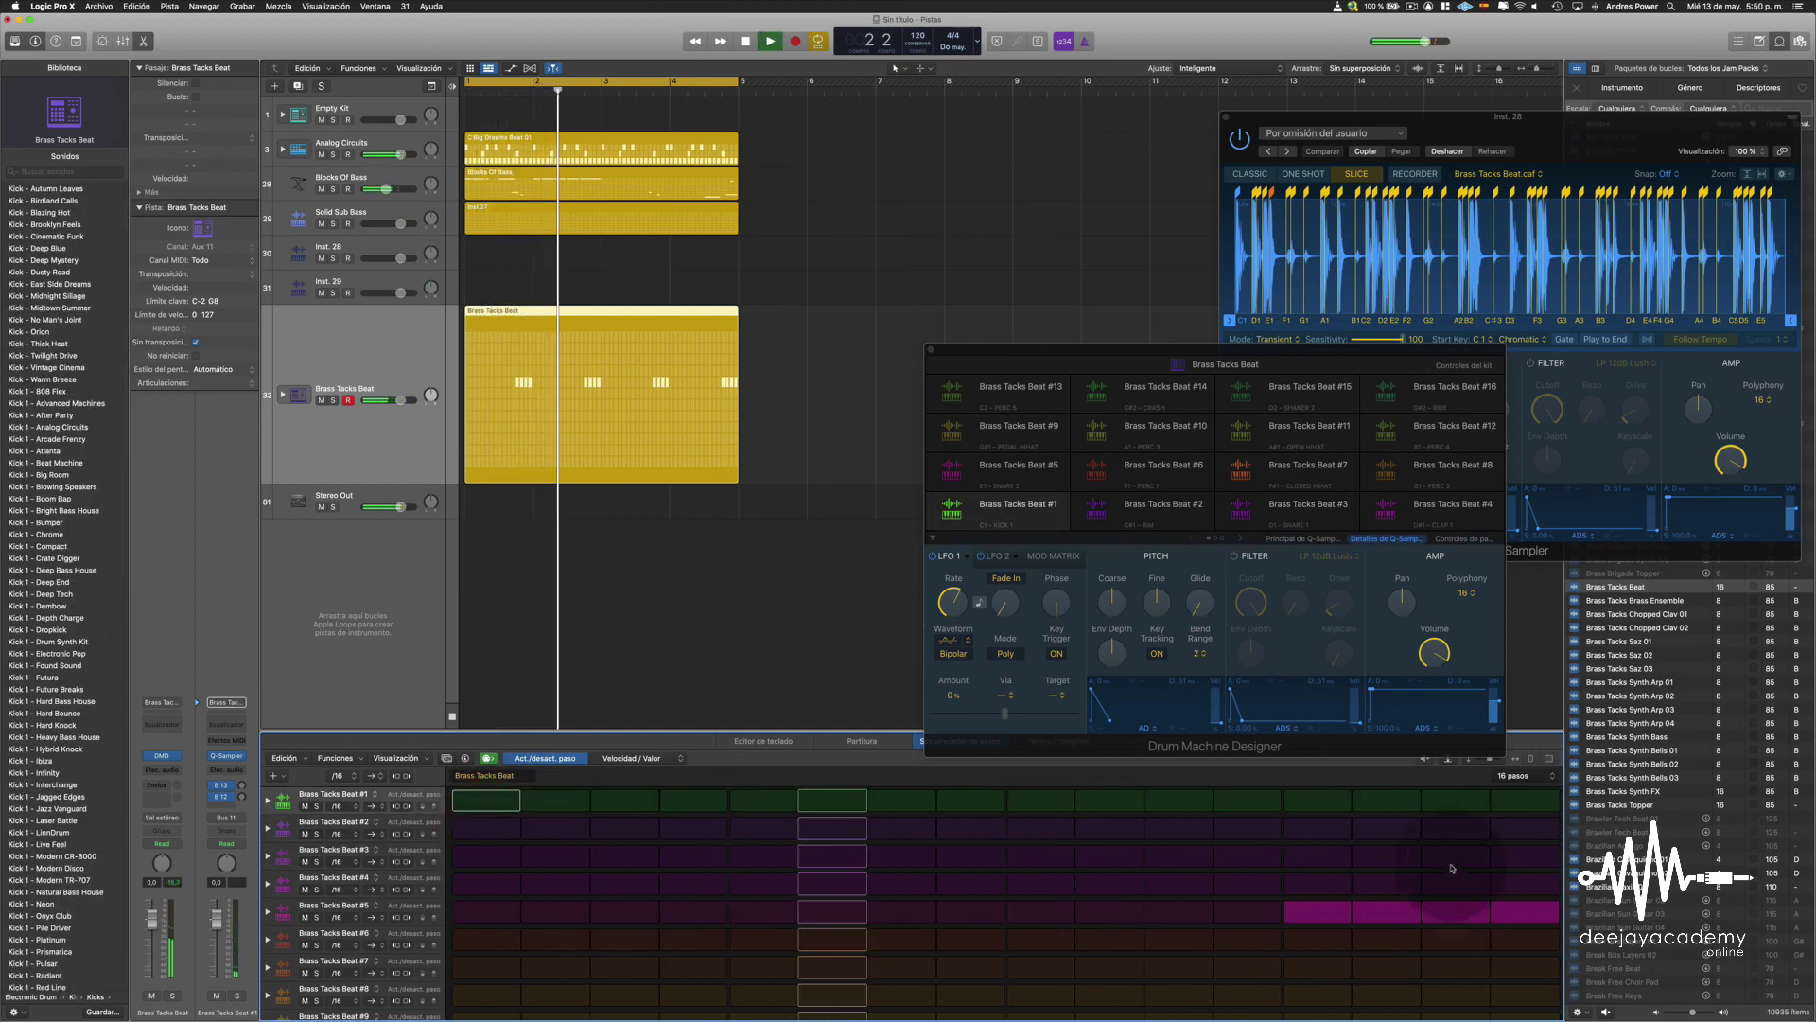
pyautogui.click(1236, 858)
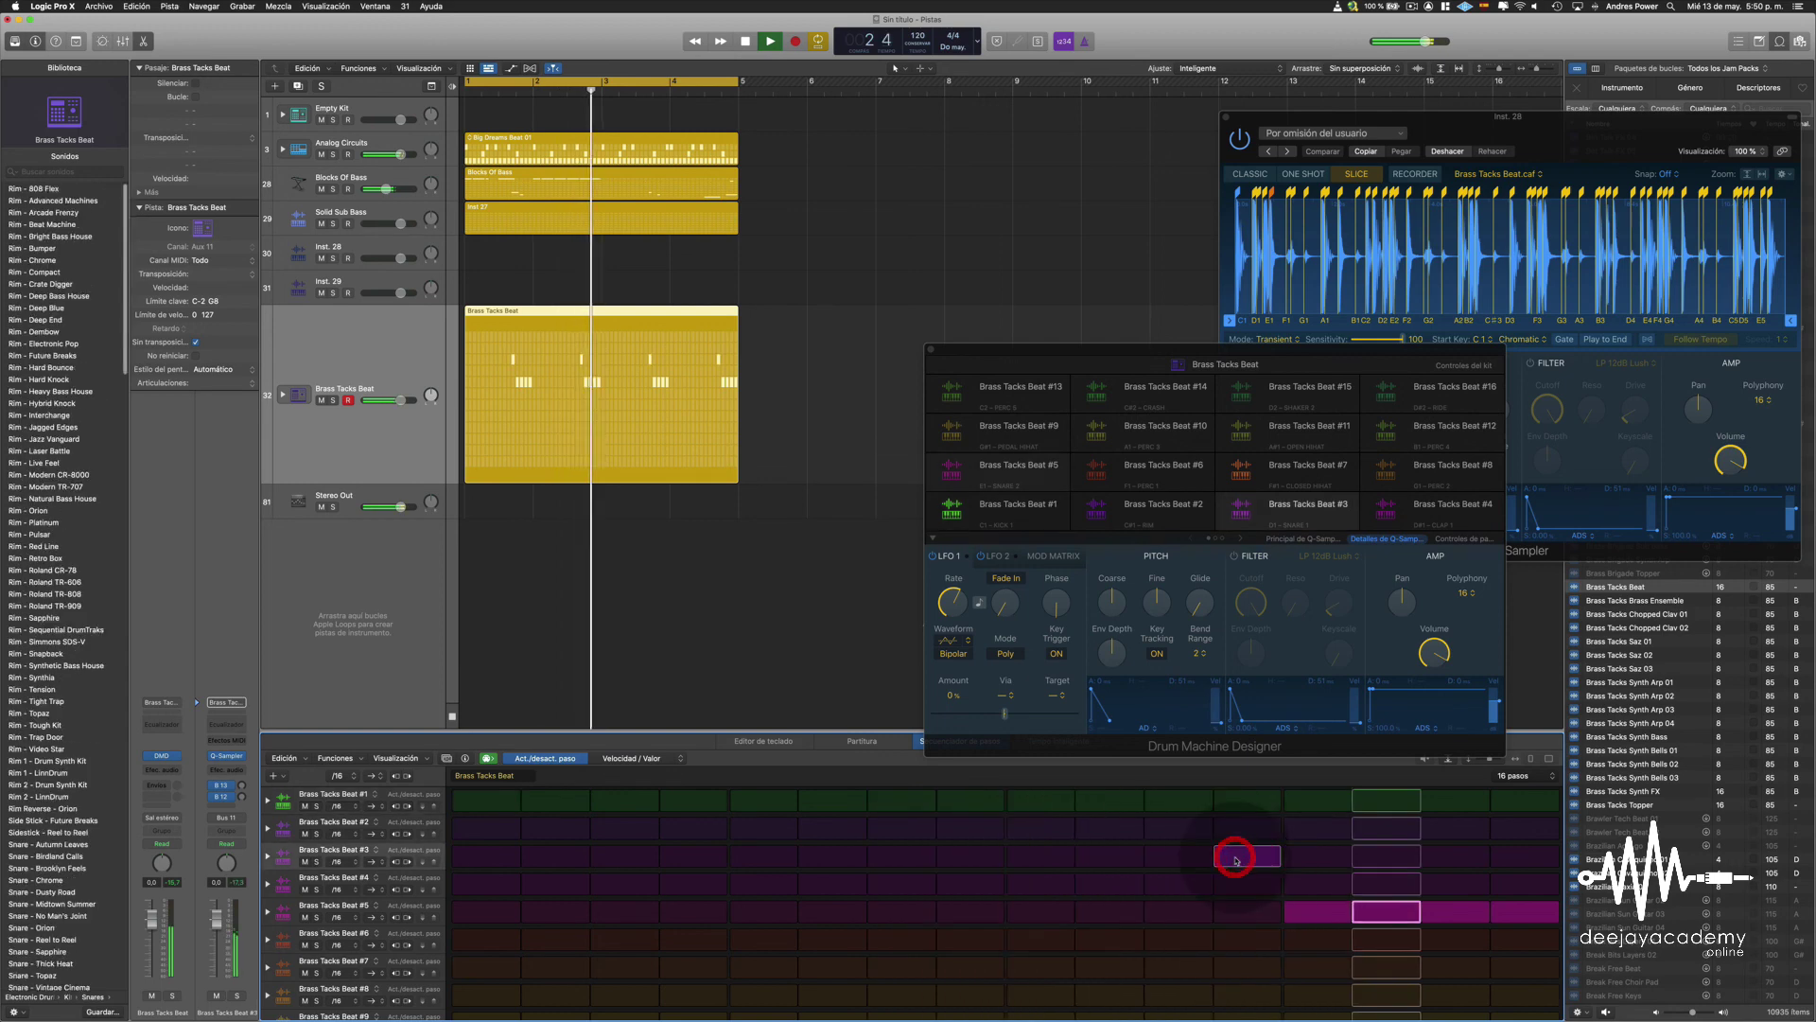
# - Close the Drum Machine Designer and Inst. 28 Quick Sampler windows while the pattern plays
pyautogui.click(930, 349)
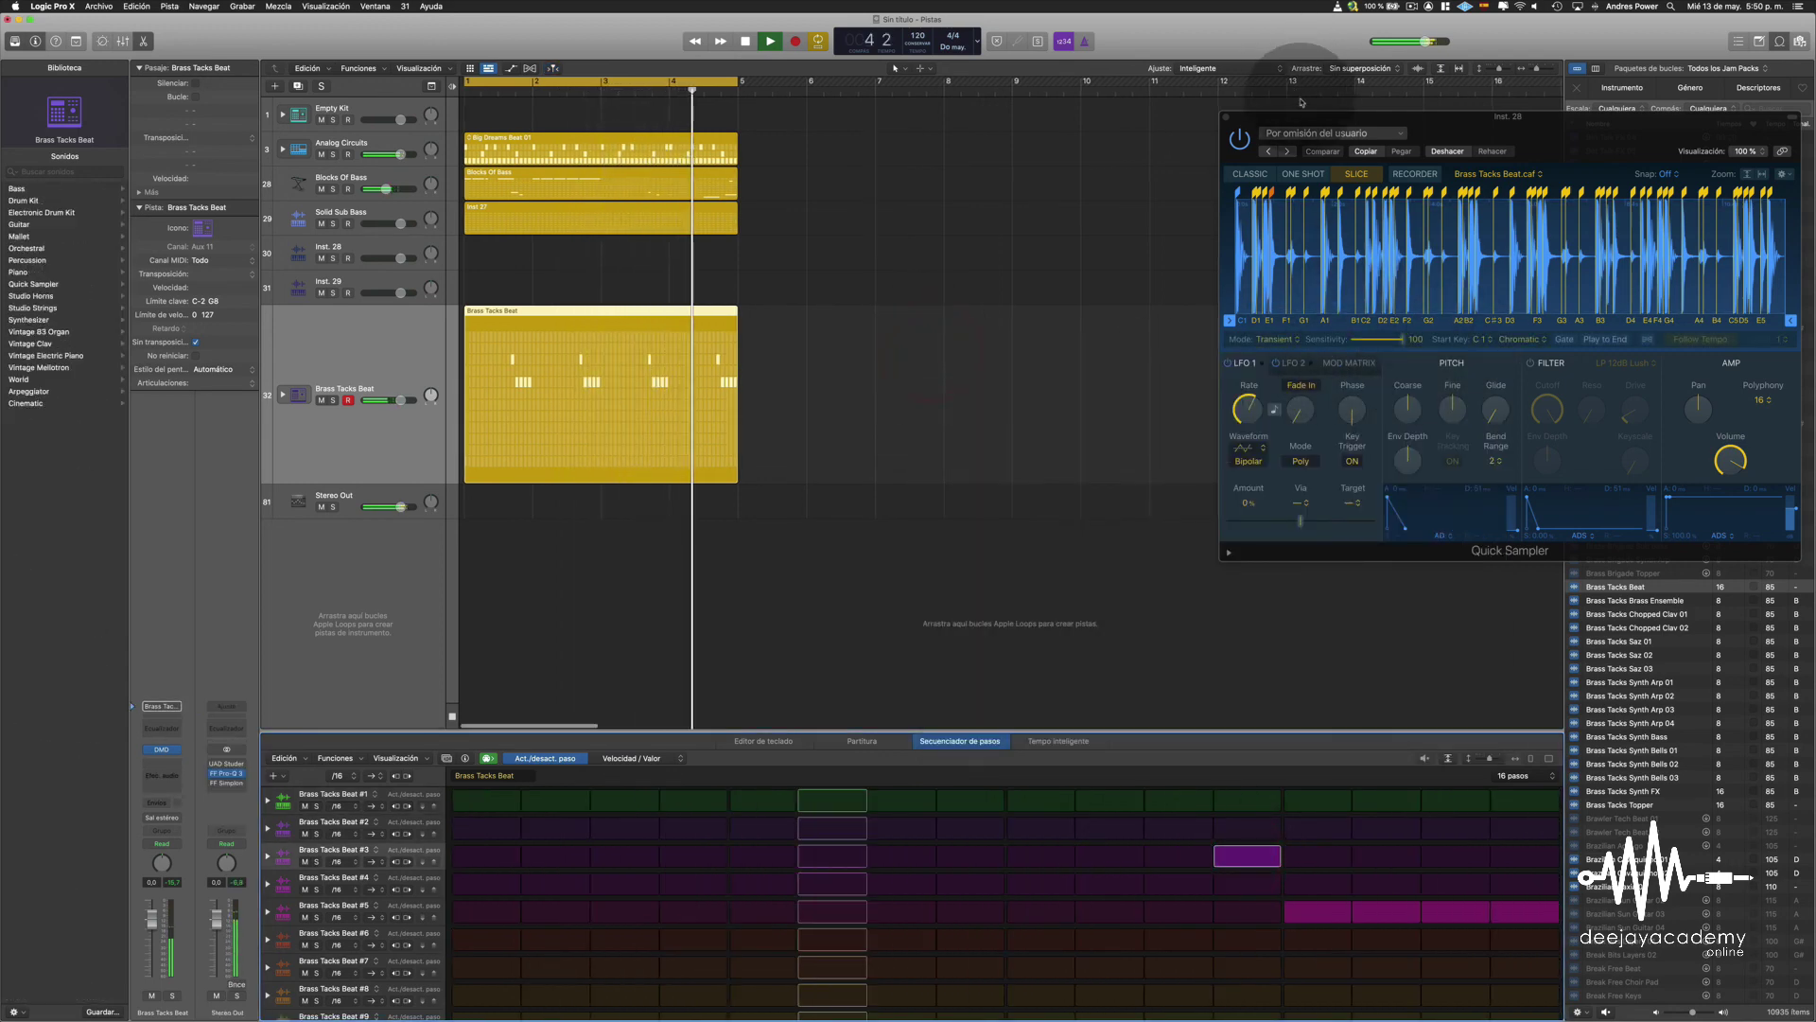
pyautogui.moveTo(1346, 121); pyautogui.dragTo(862, 168)
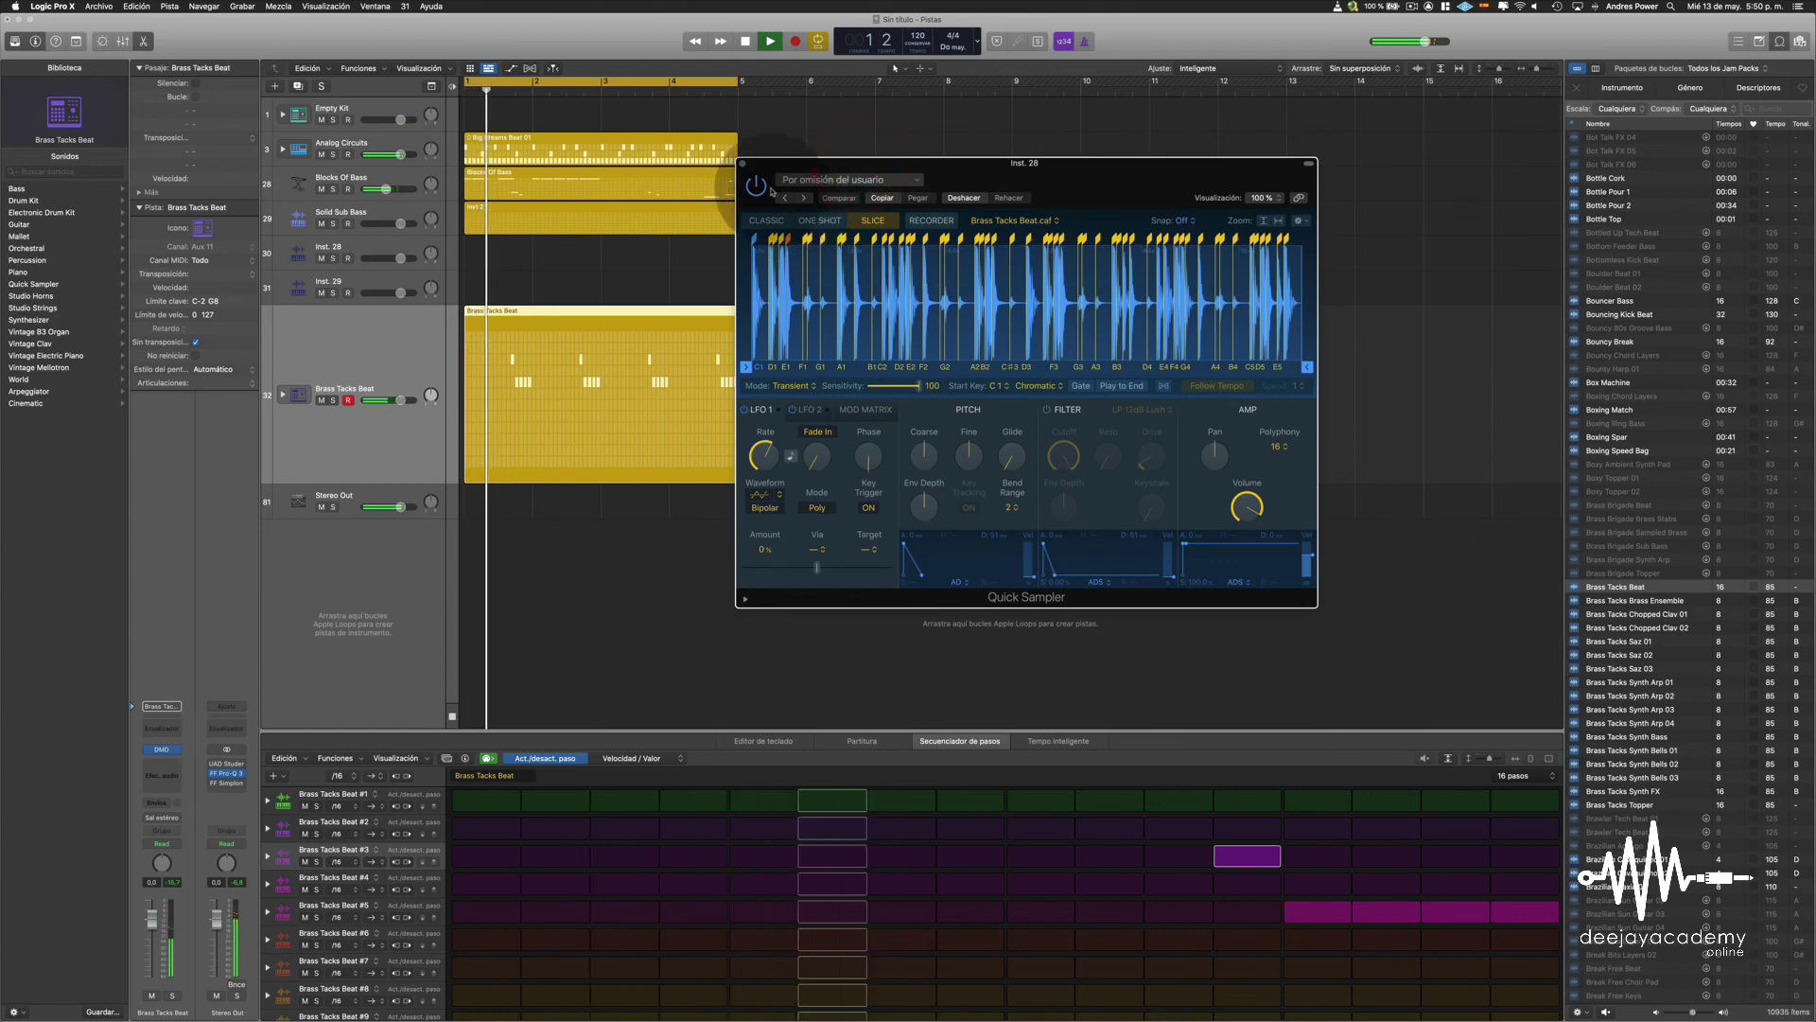
pyautogui.click(743, 166)
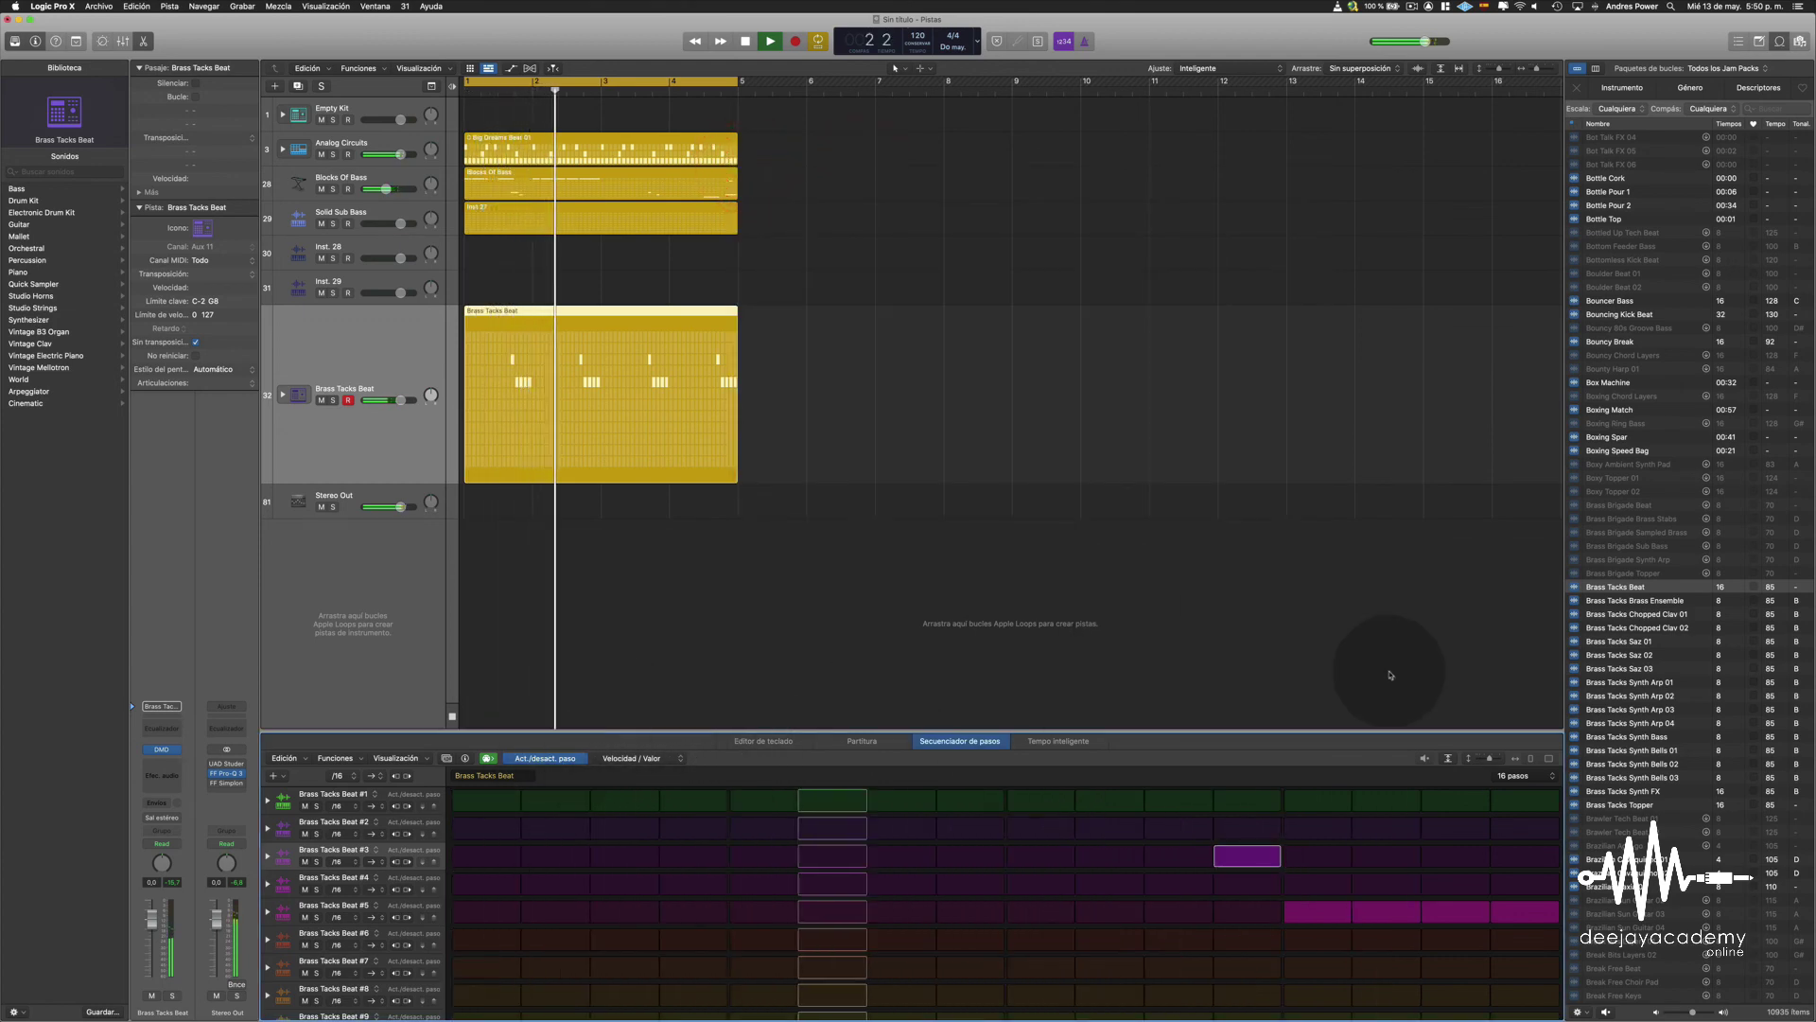